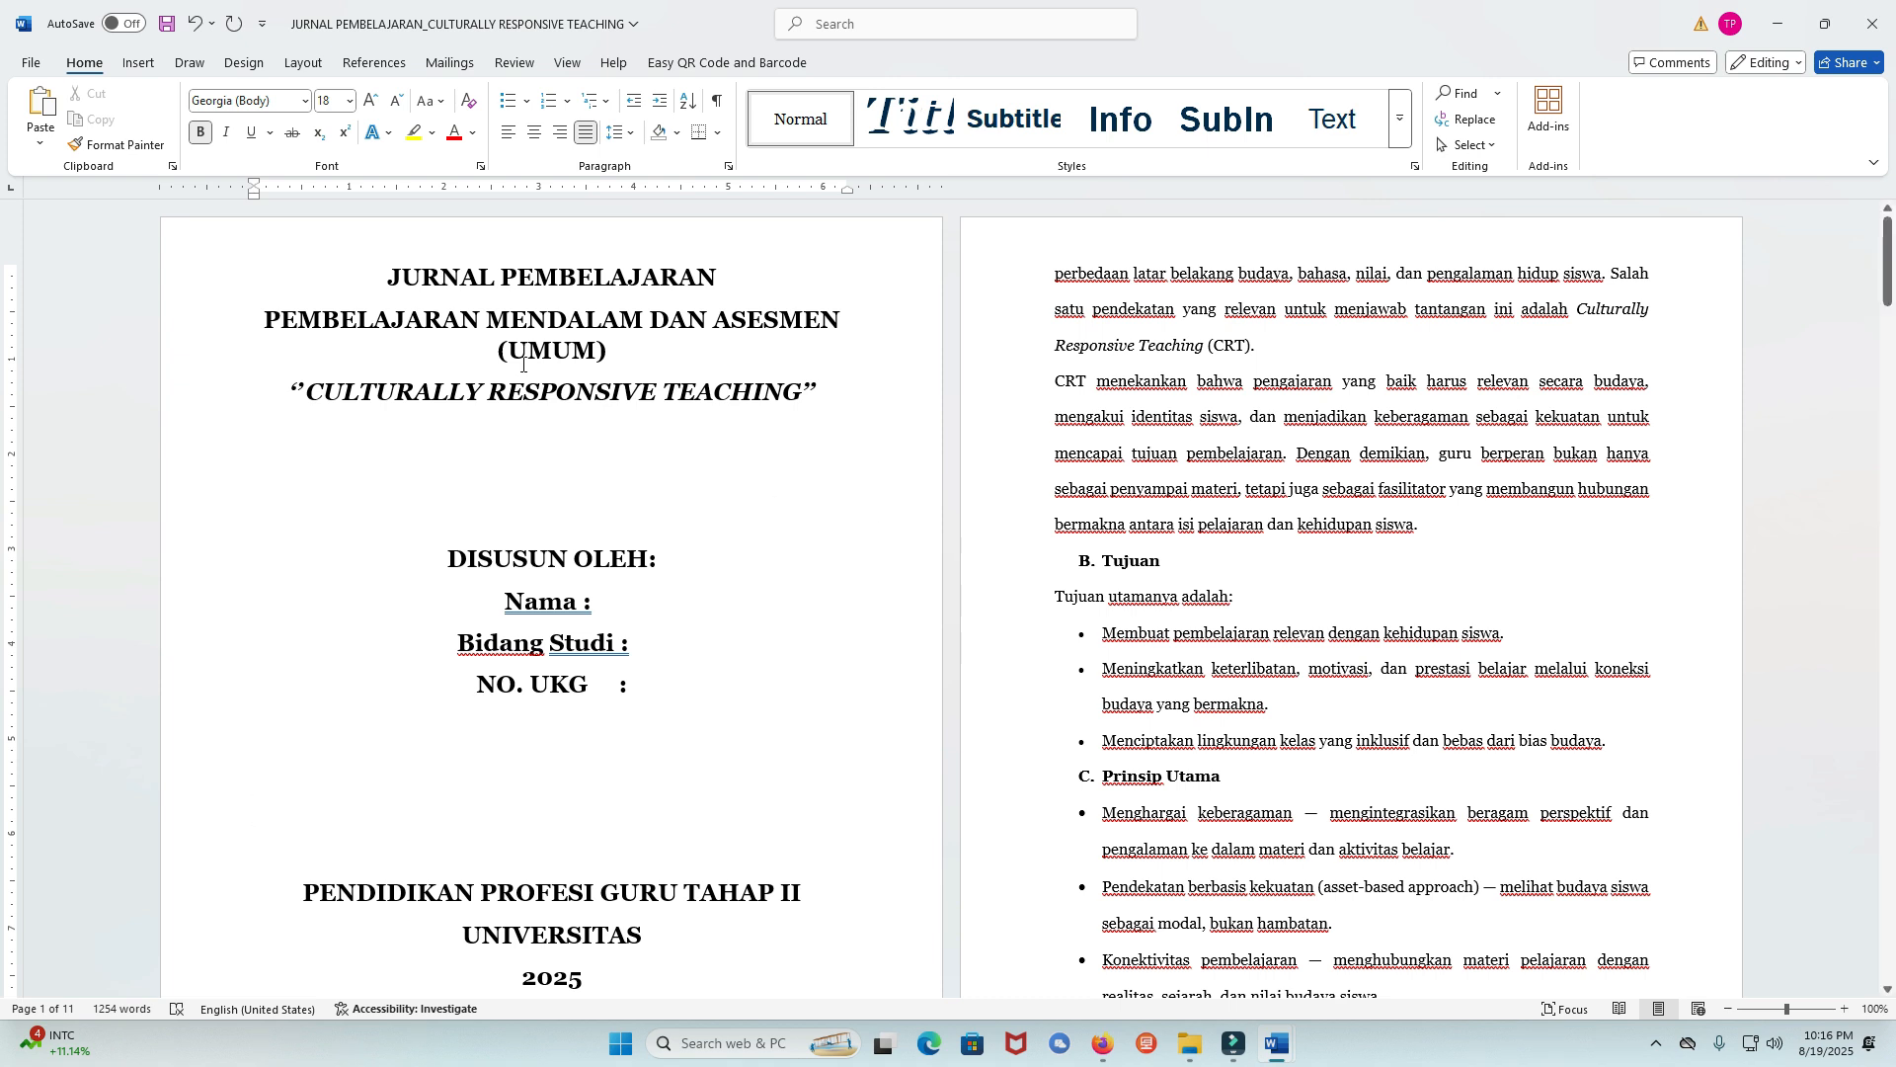
Review the cover page's title lines, the Culturally Responsive Teaching topic, and the DISUSUN OLEH block with its identity fields.
{"action": "triple_click", "coordinate": [391, 277]}
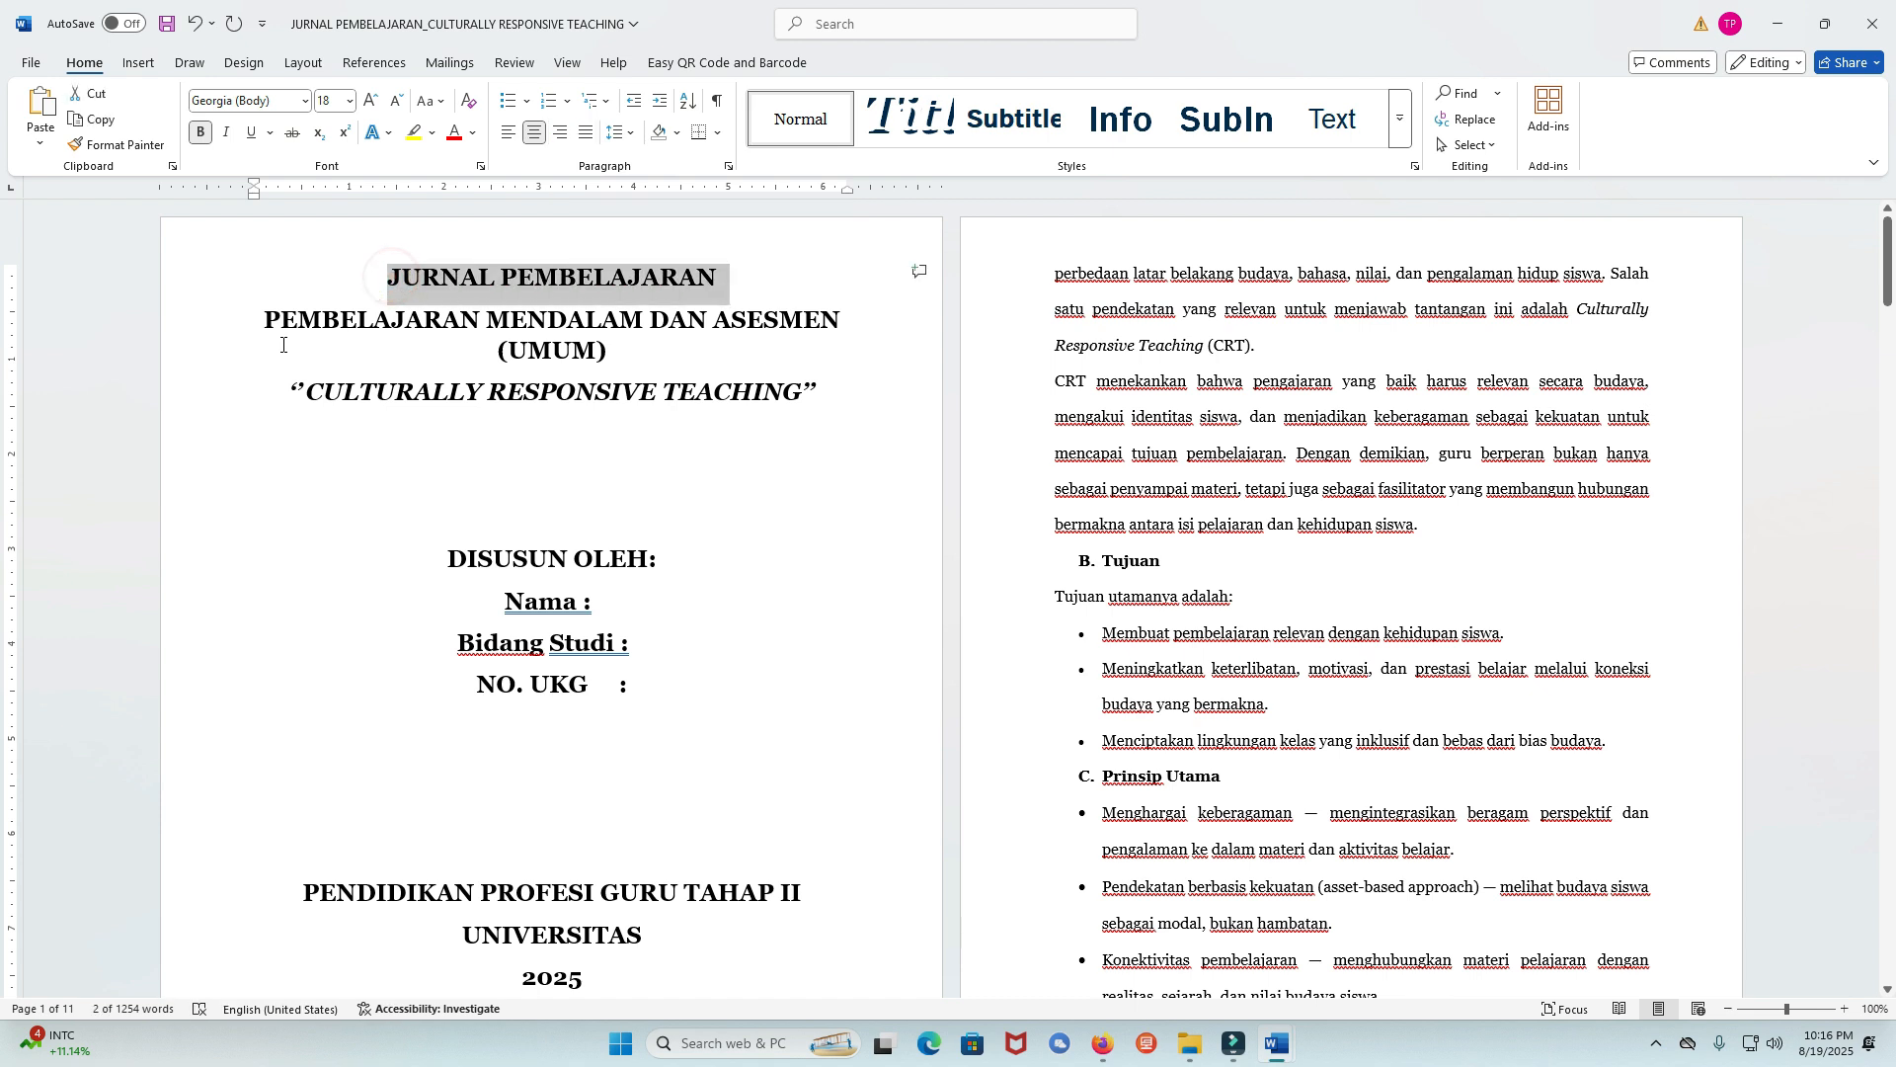
{"action": "left_click_drag", "start_coordinate": [270, 324], "coordinate": [565, 350]}
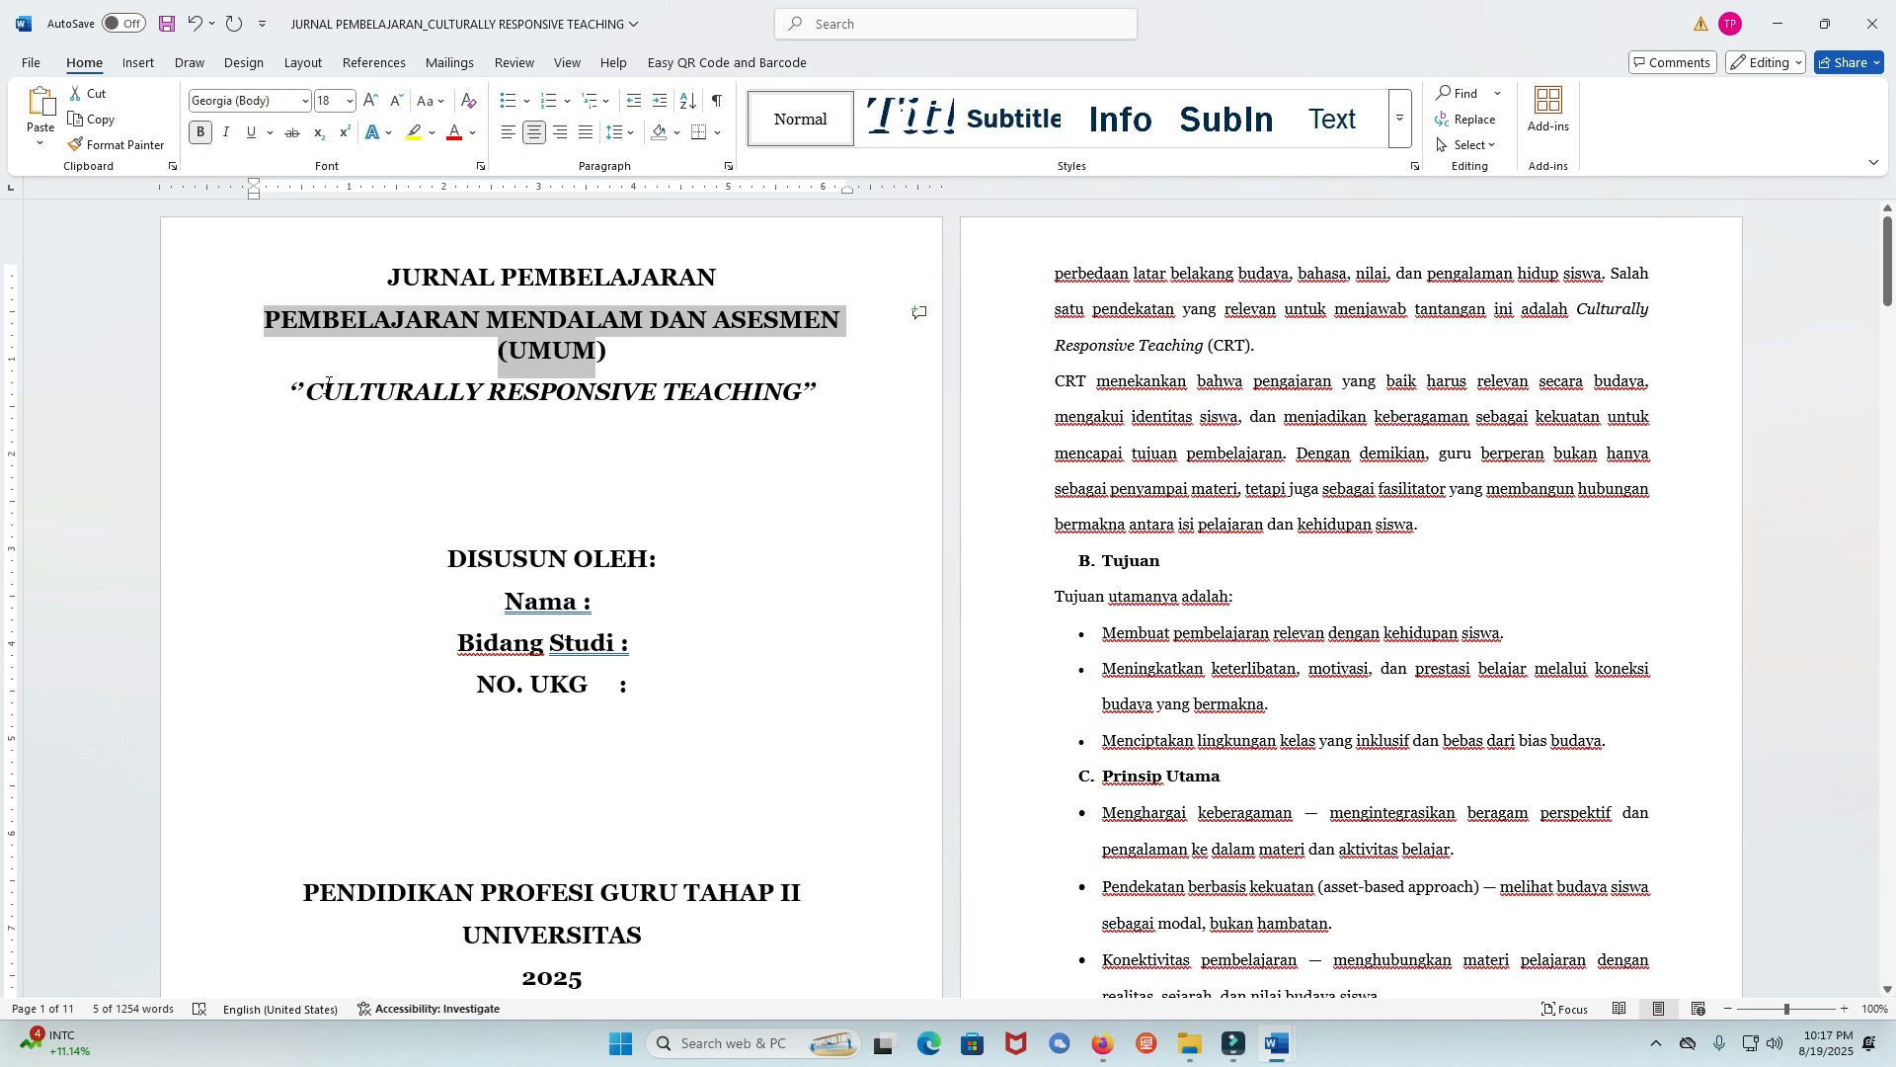
{"action": "left_click_drag", "start_coordinate": [307, 394], "coordinate": [800, 397]}
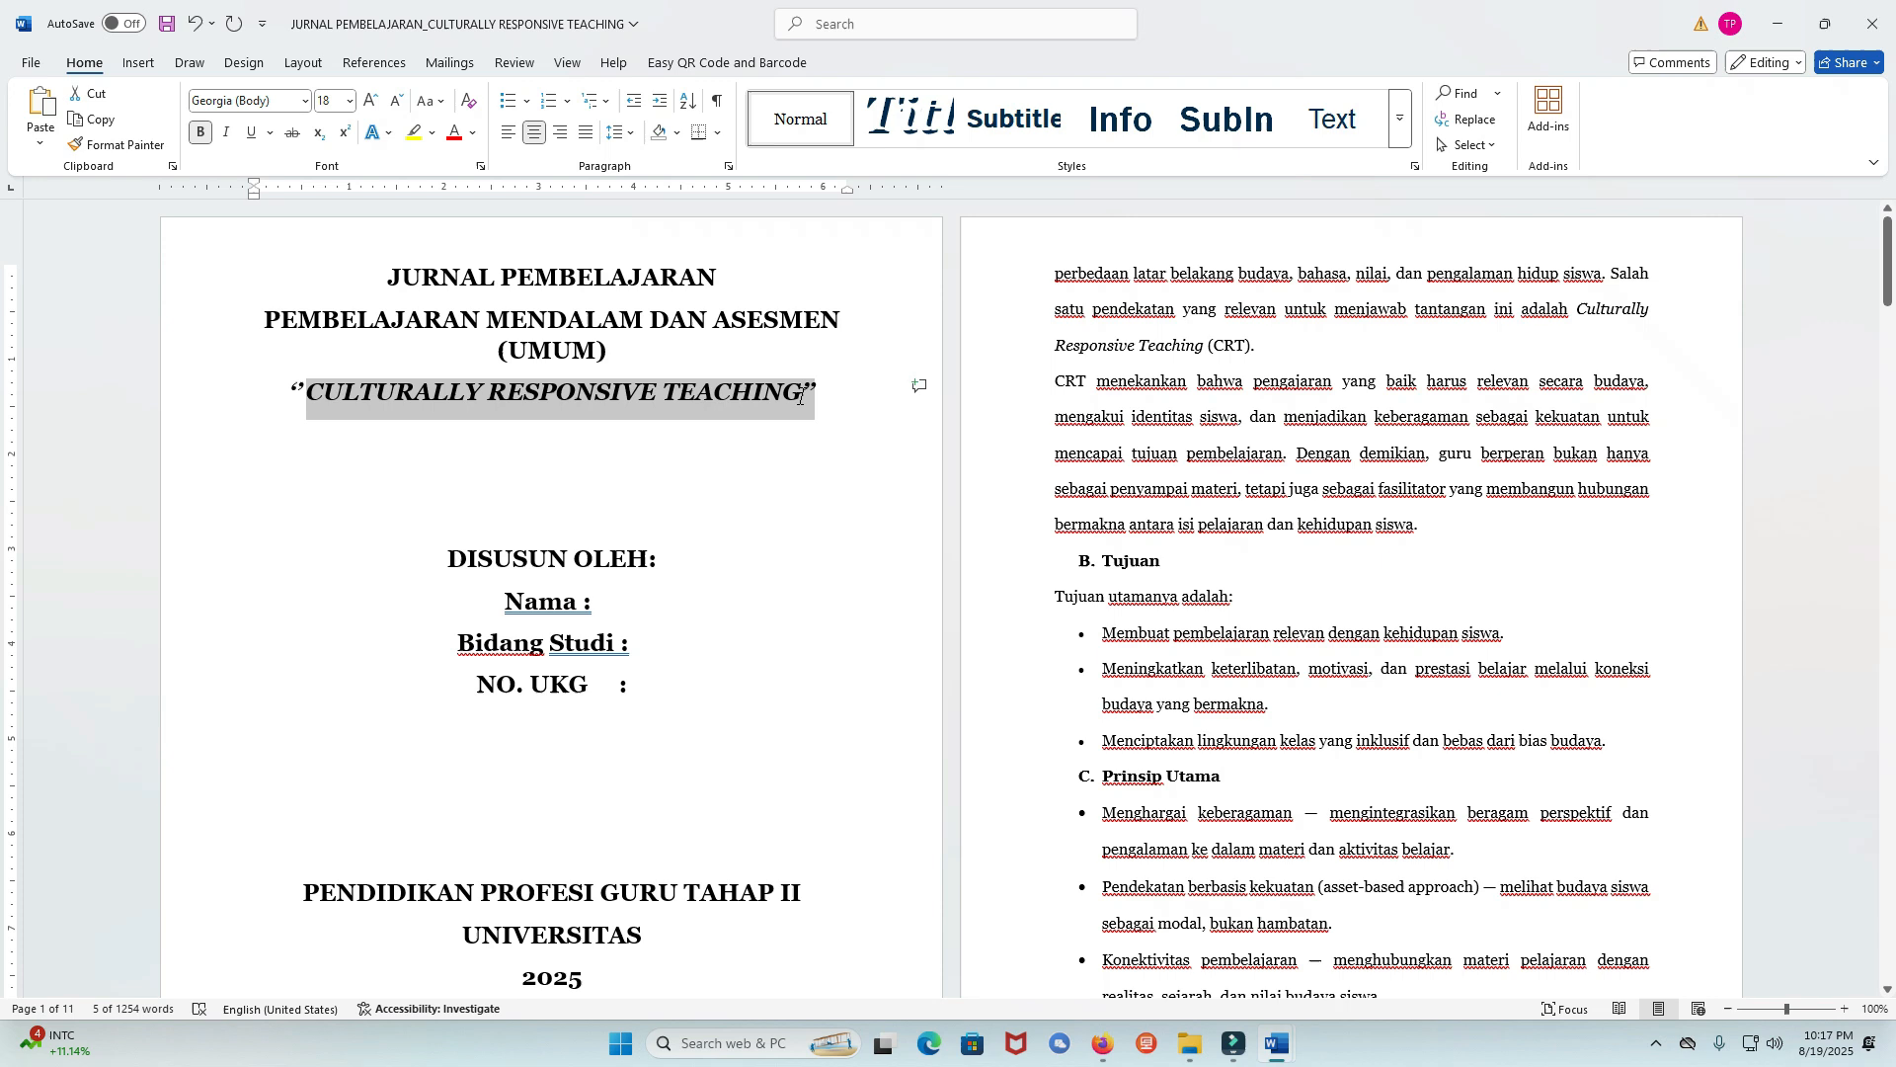
{"action": "left_click", "coordinate": [709, 399]}
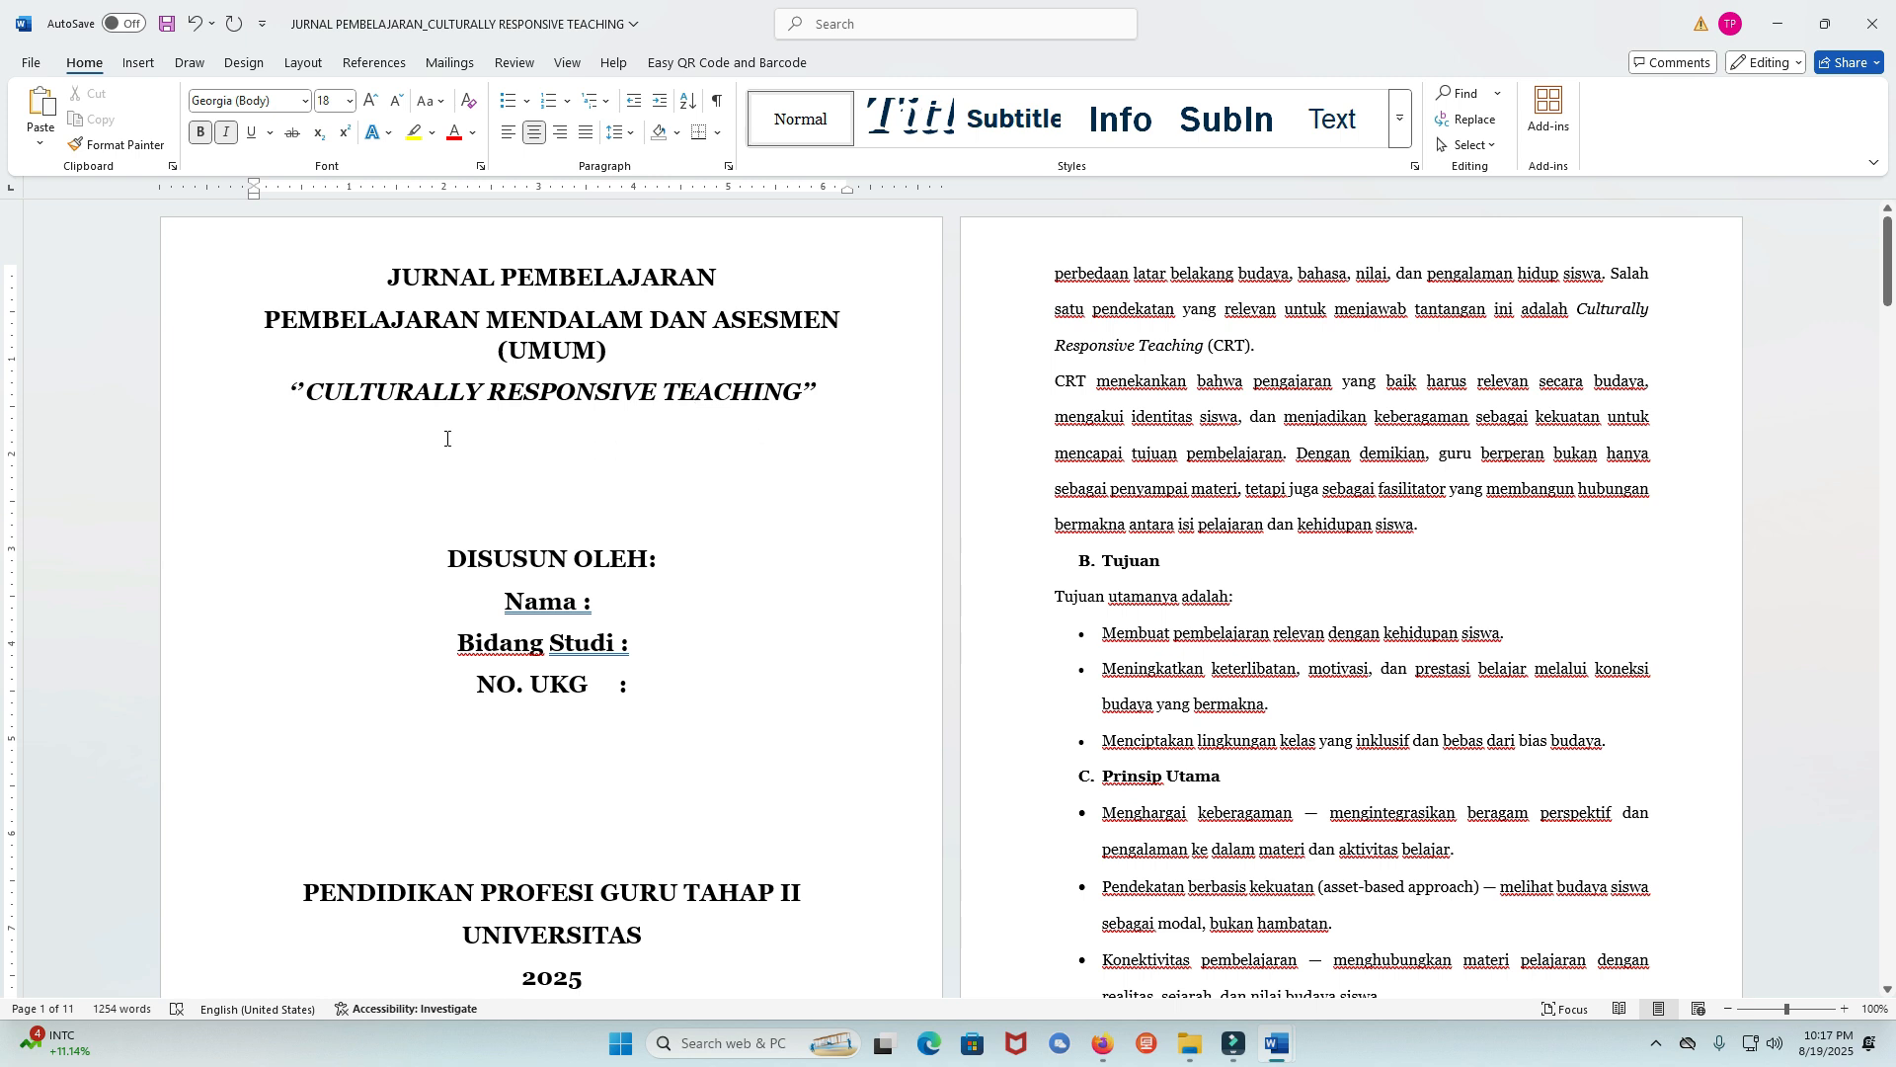
{"action": "left_click", "coordinate": [529, 466]}
{"action": "left_click_drag", "start_coordinate": [468, 488], "coordinate": [487, 457]}
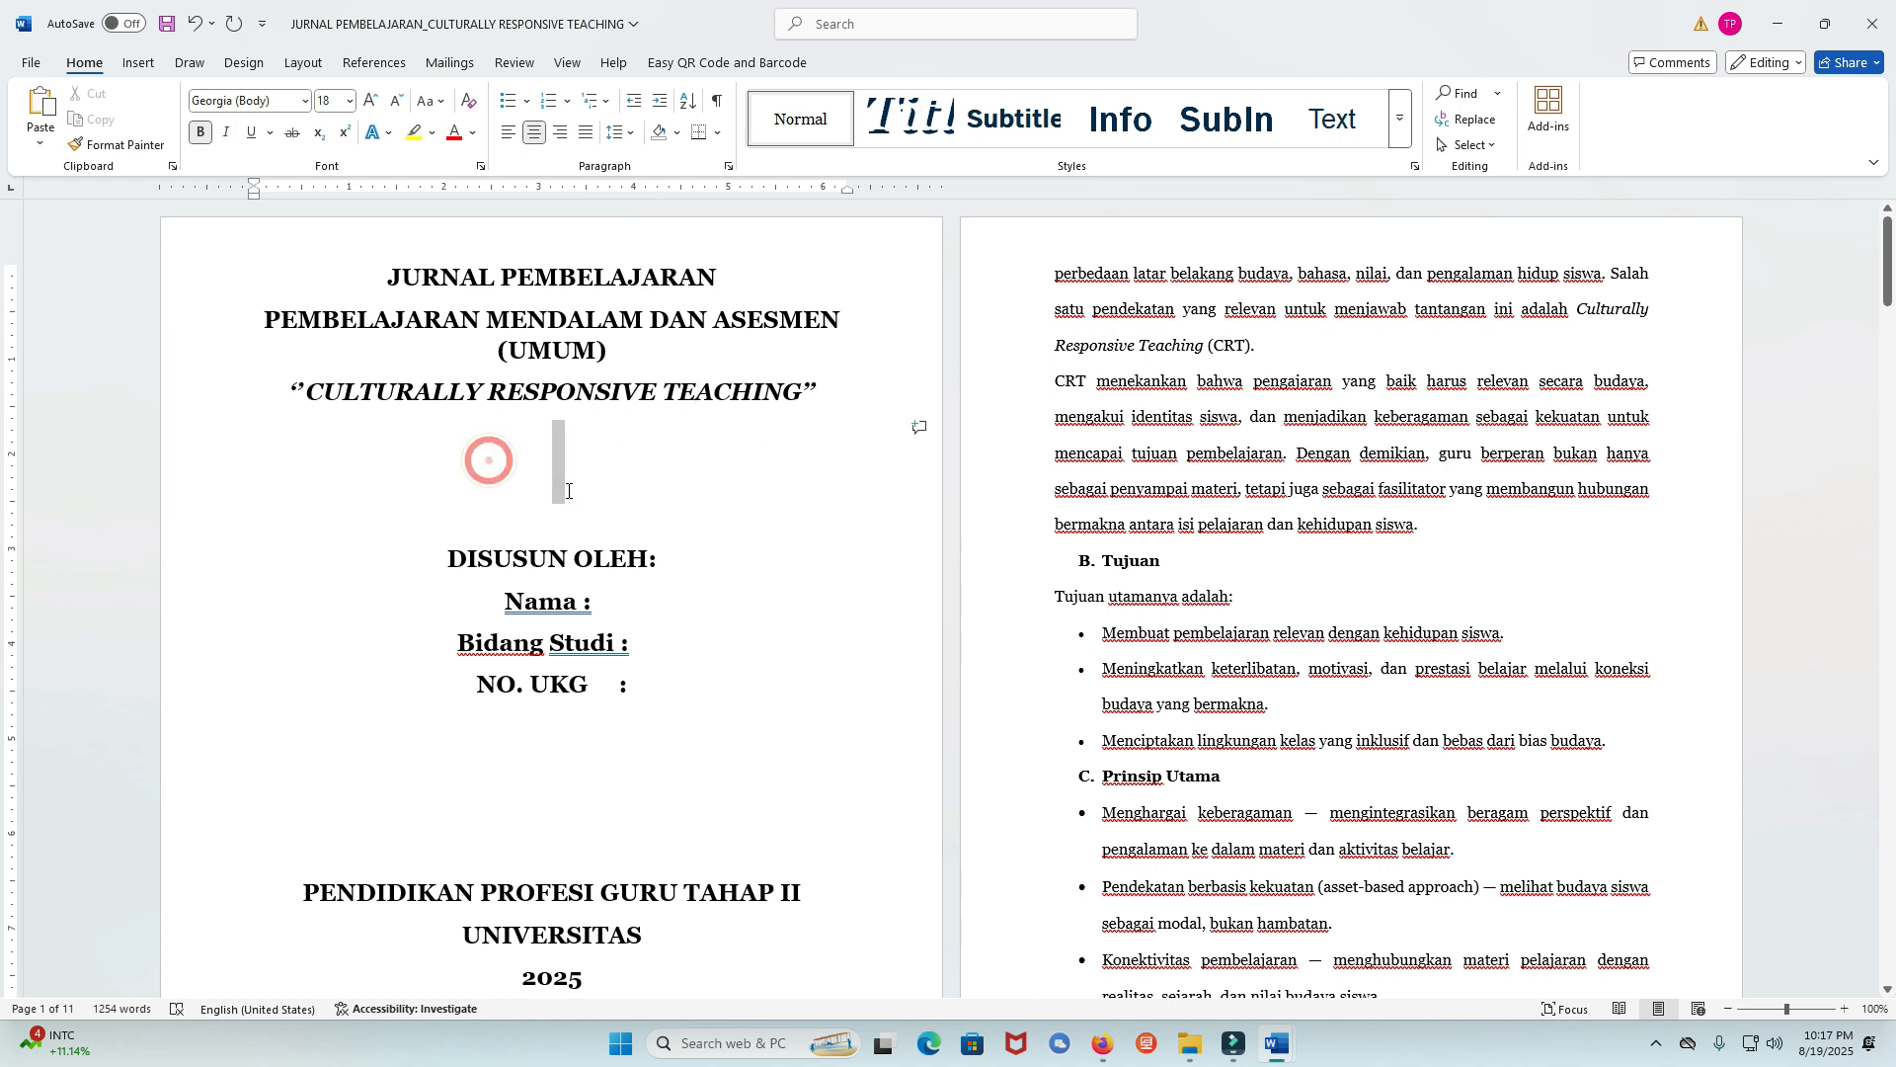
{"action": "left_click_drag", "start_coordinate": [449, 560], "coordinate": [656, 561]}
{"action": "left_click", "coordinate": [520, 596]}
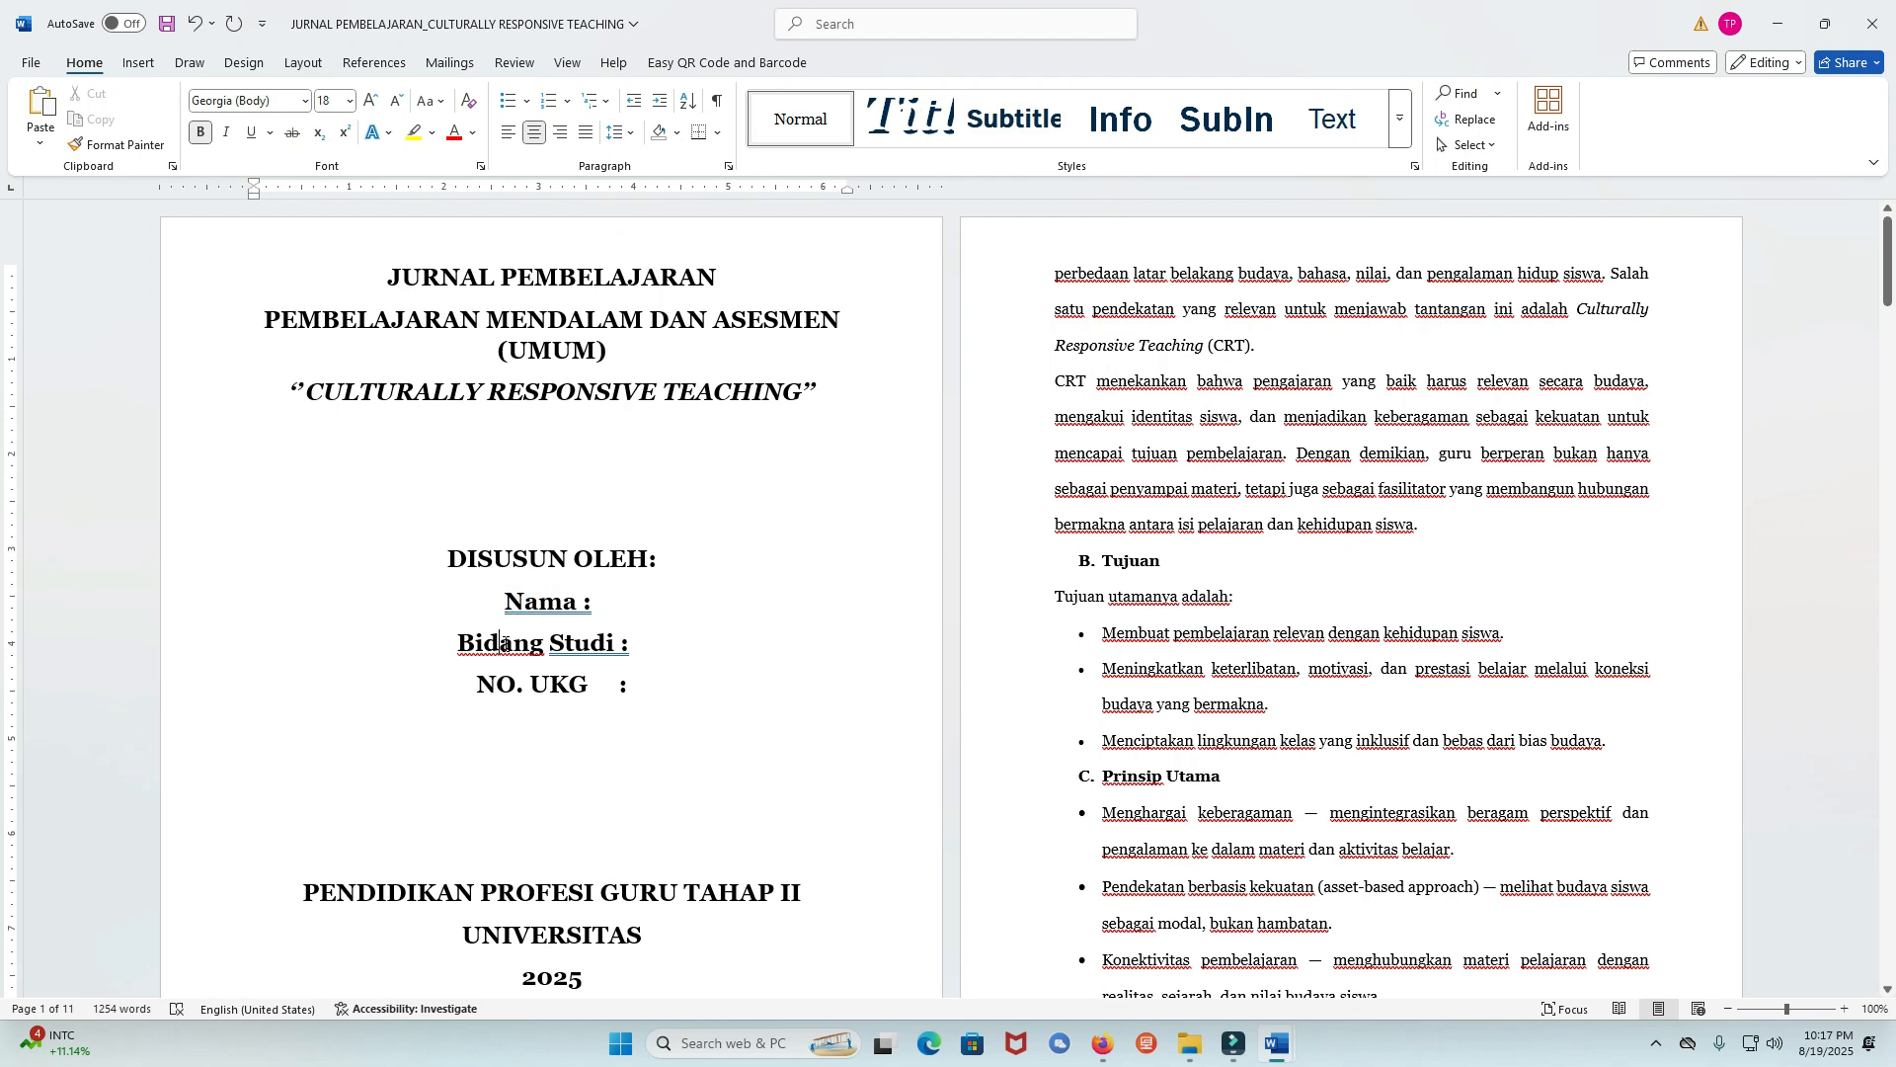
Insert seven blank lines between the Culturally Responsive Teaching title and DISUSUN OLEH on the cover page.
{"action": "scroll", "coordinate": [501, 640], "scroll_direction": "down", "scroll_amount": 3}
{"action": "scroll", "coordinate": [546, 493], "scroll_direction": "up", "scroll_amount": 3}
{"action": "left_click", "coordinate": [555, 463]}
{"action": "key", "text": "Return"}
{"action": "key", "text": "Return"}
{"action": "key", "text": "Return"}
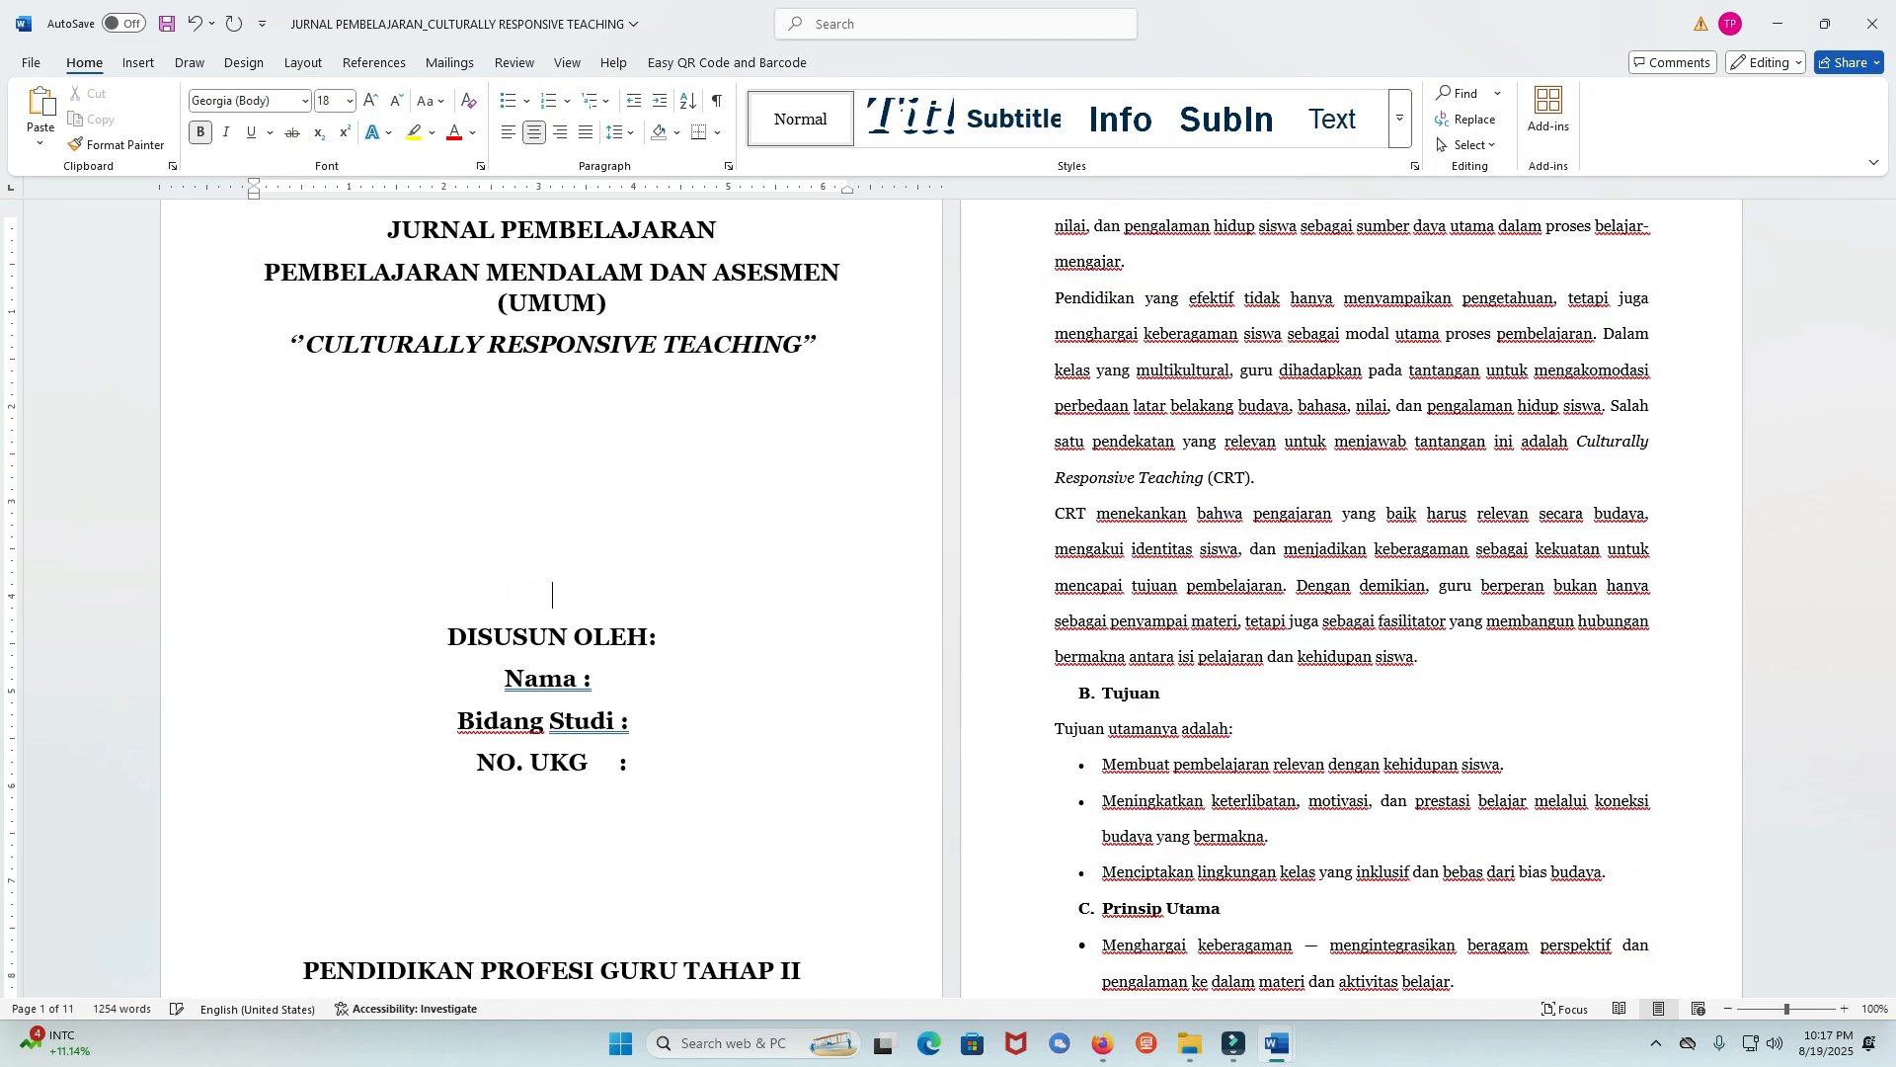
{"action": "scroll", "coordinate": [551, 474], "scroll_direction": "down", "scroll_amount": 2}
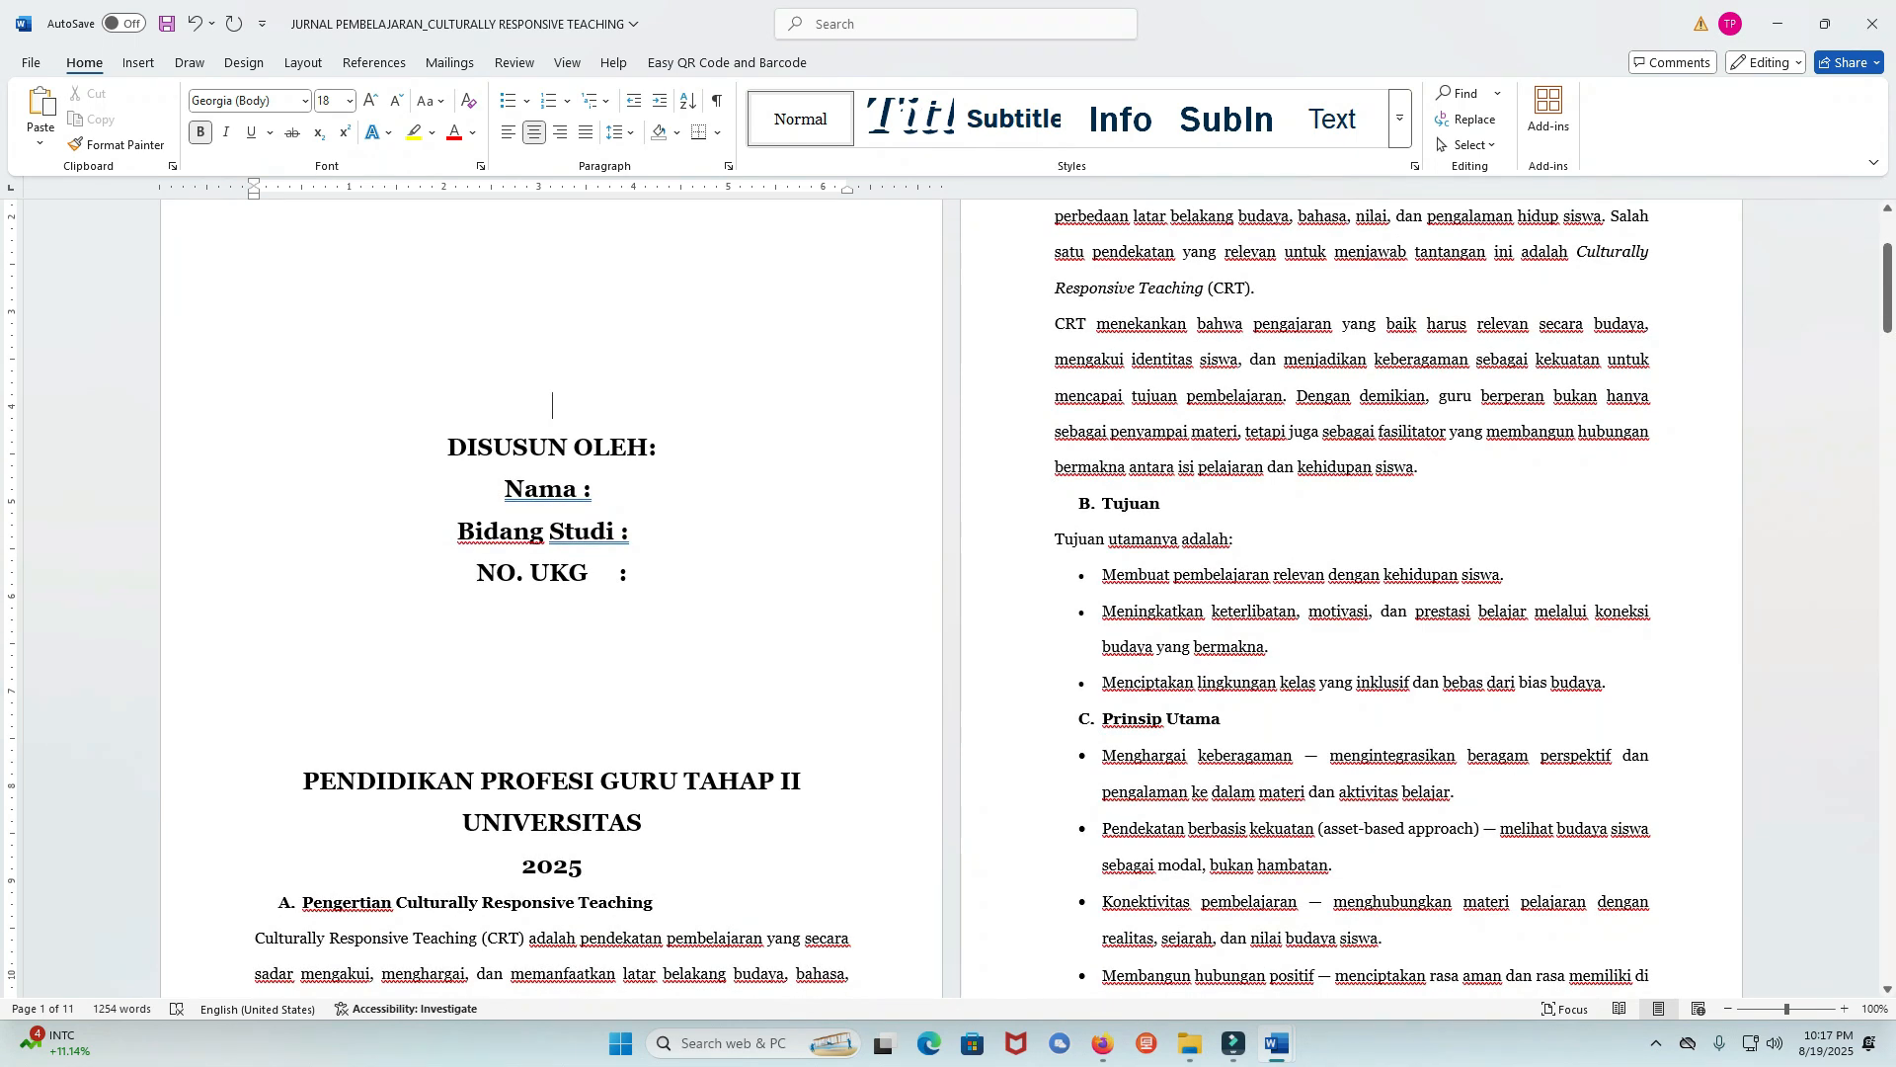
{"action": "key", "text": "Return"}
{"action": "key", "text": "Return"}
{"action": "key", "text": "Return"}
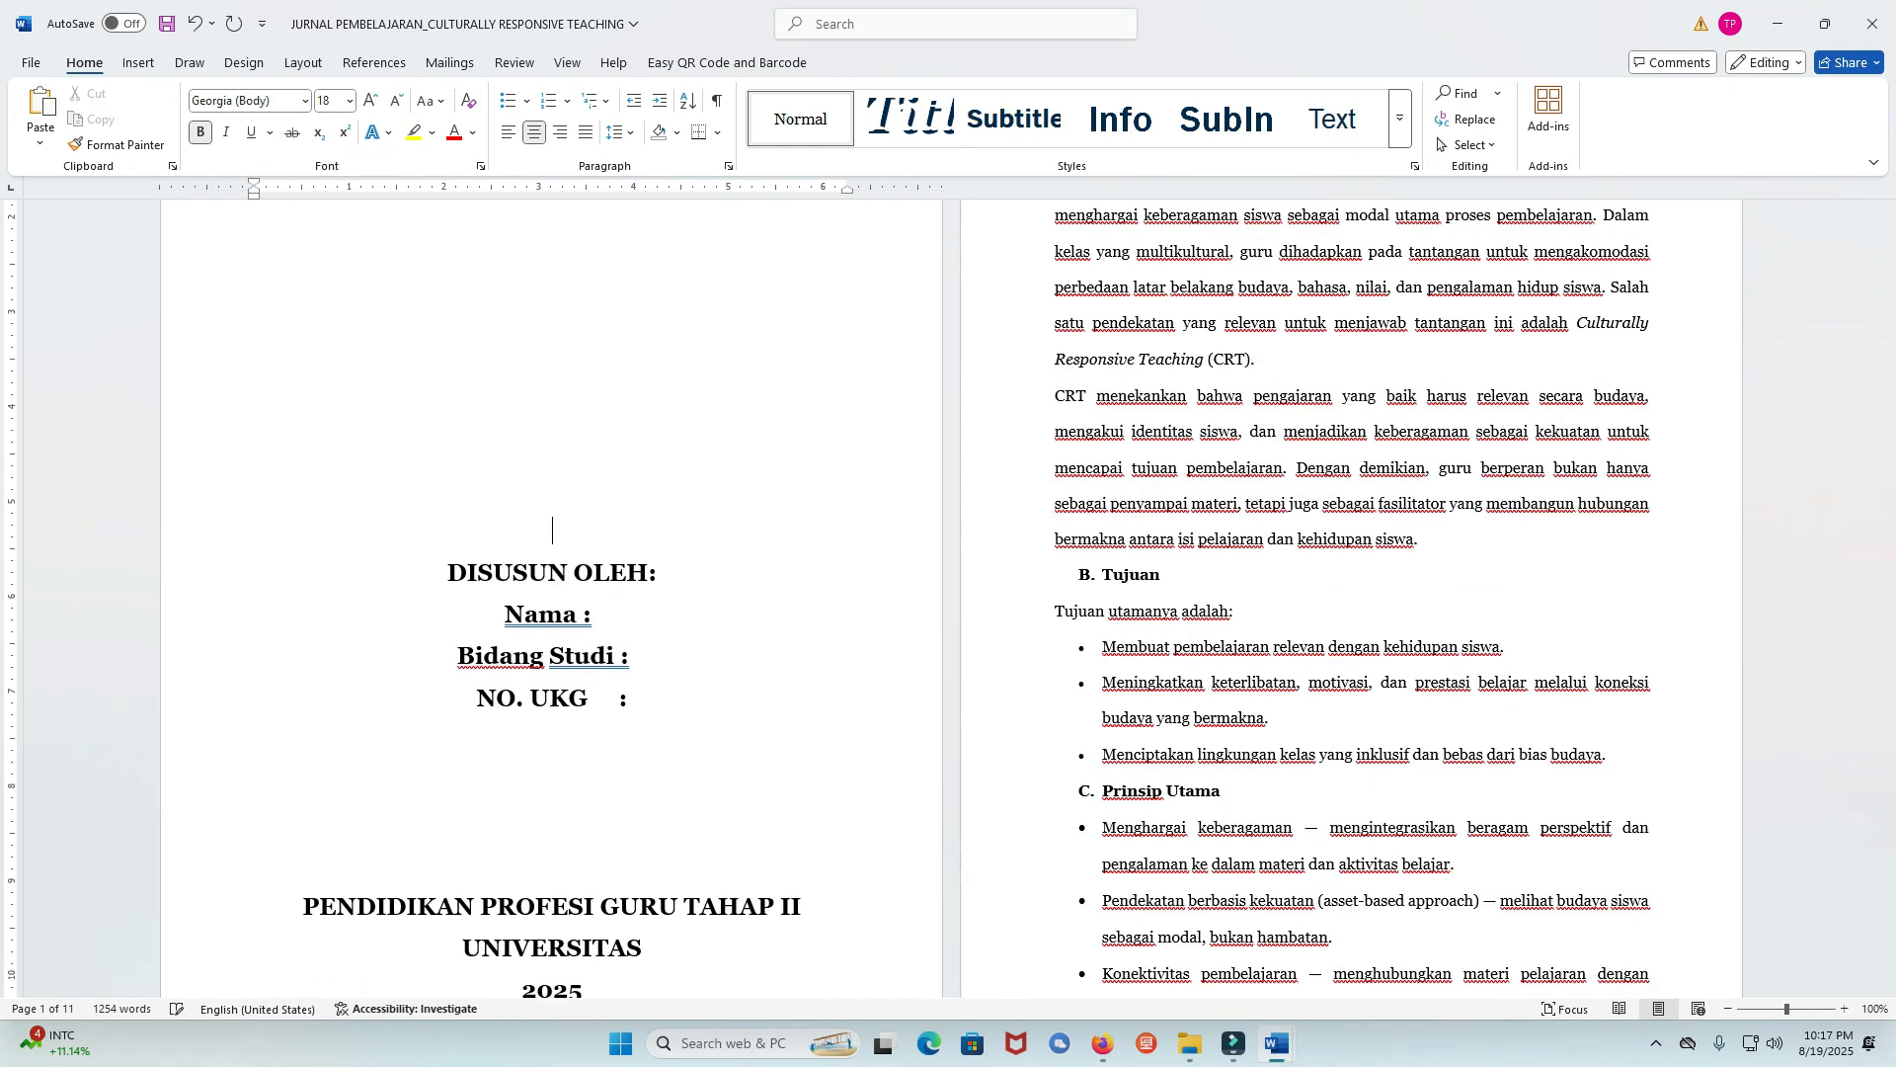
{"action": "scroll", "coordinate": [558, 467], "scroll_direction": "down", "scroll_amount": 2}
{"action": "key", "text": "Return"}
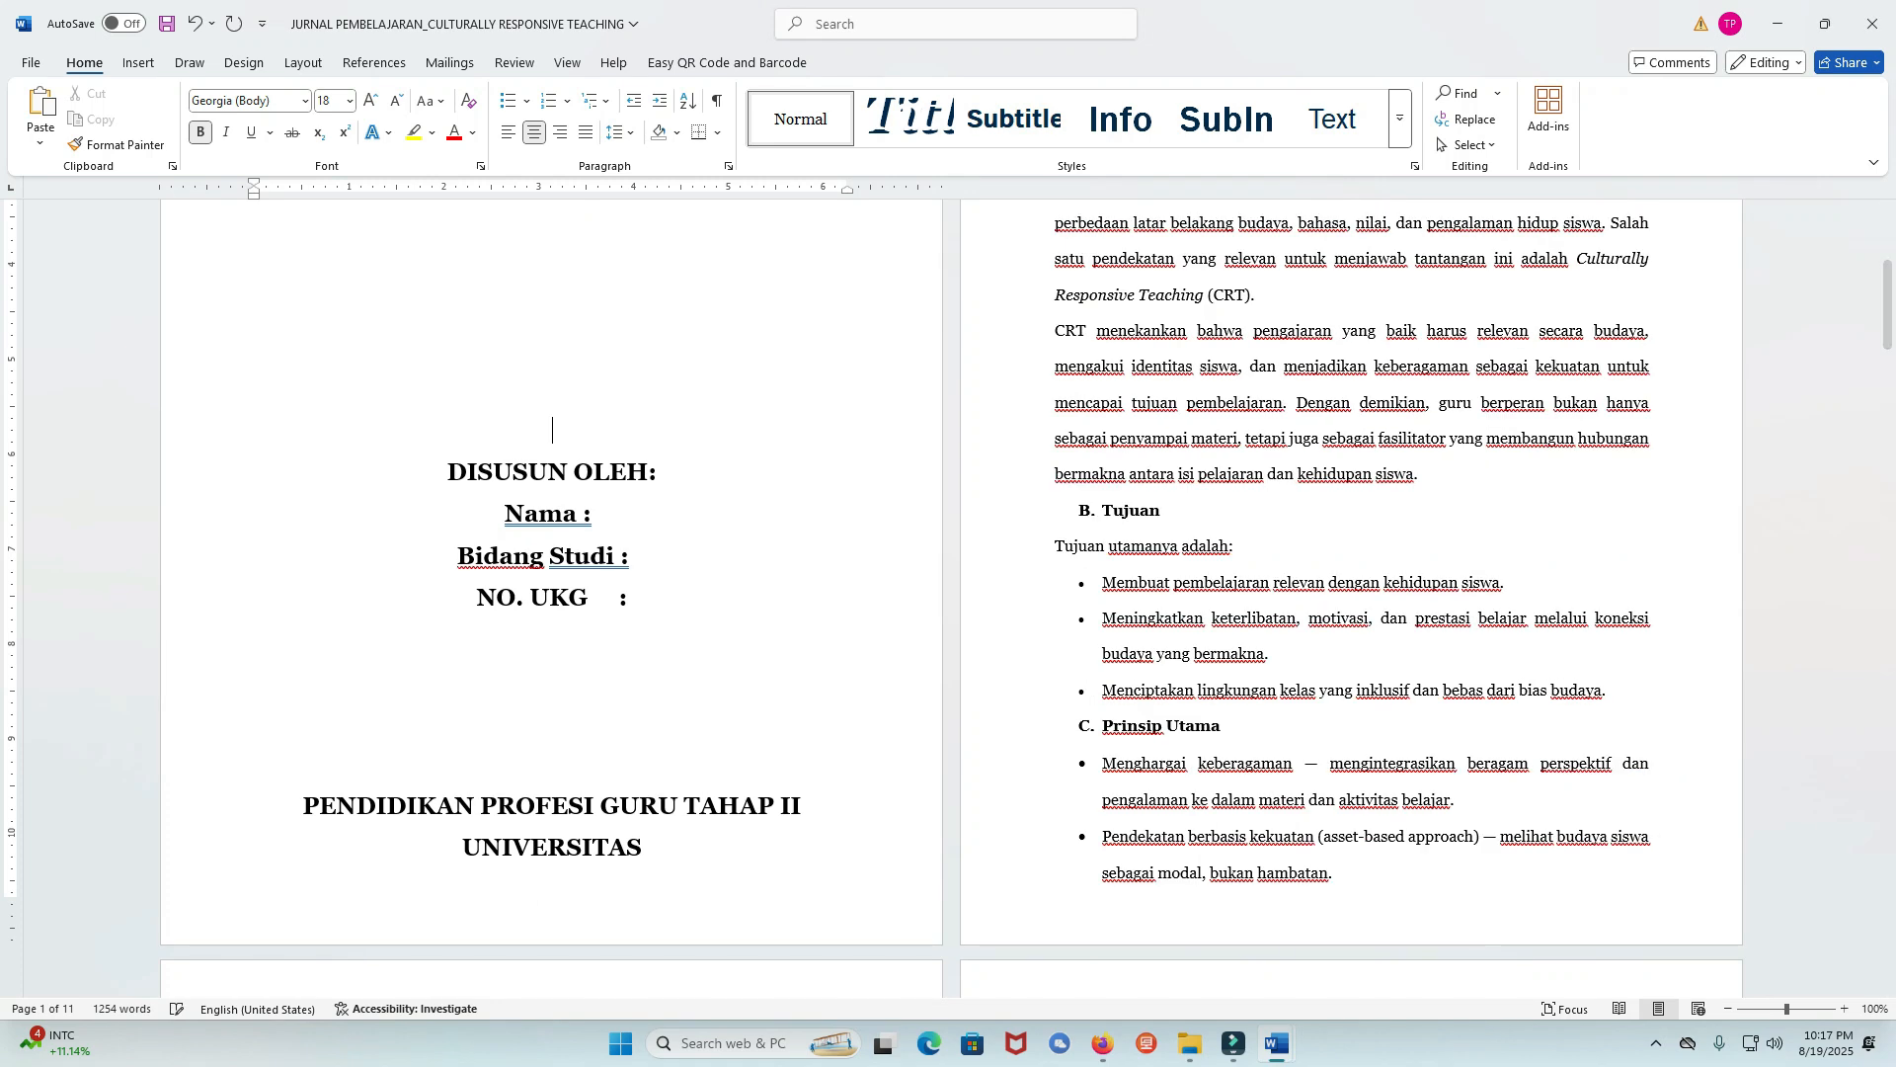
{"action": "scroll", "coordinate": [557, 467], "scroll_direction": "up", "scroll_amount": 1}
{"action": "scroll", "coordinate": [508, 414], "scroll_direction": "up", "scroll_amount": 3}
{"action": "left_click_drag", "start_coordinate": [509, 416], "coordinate": [568, 749]}
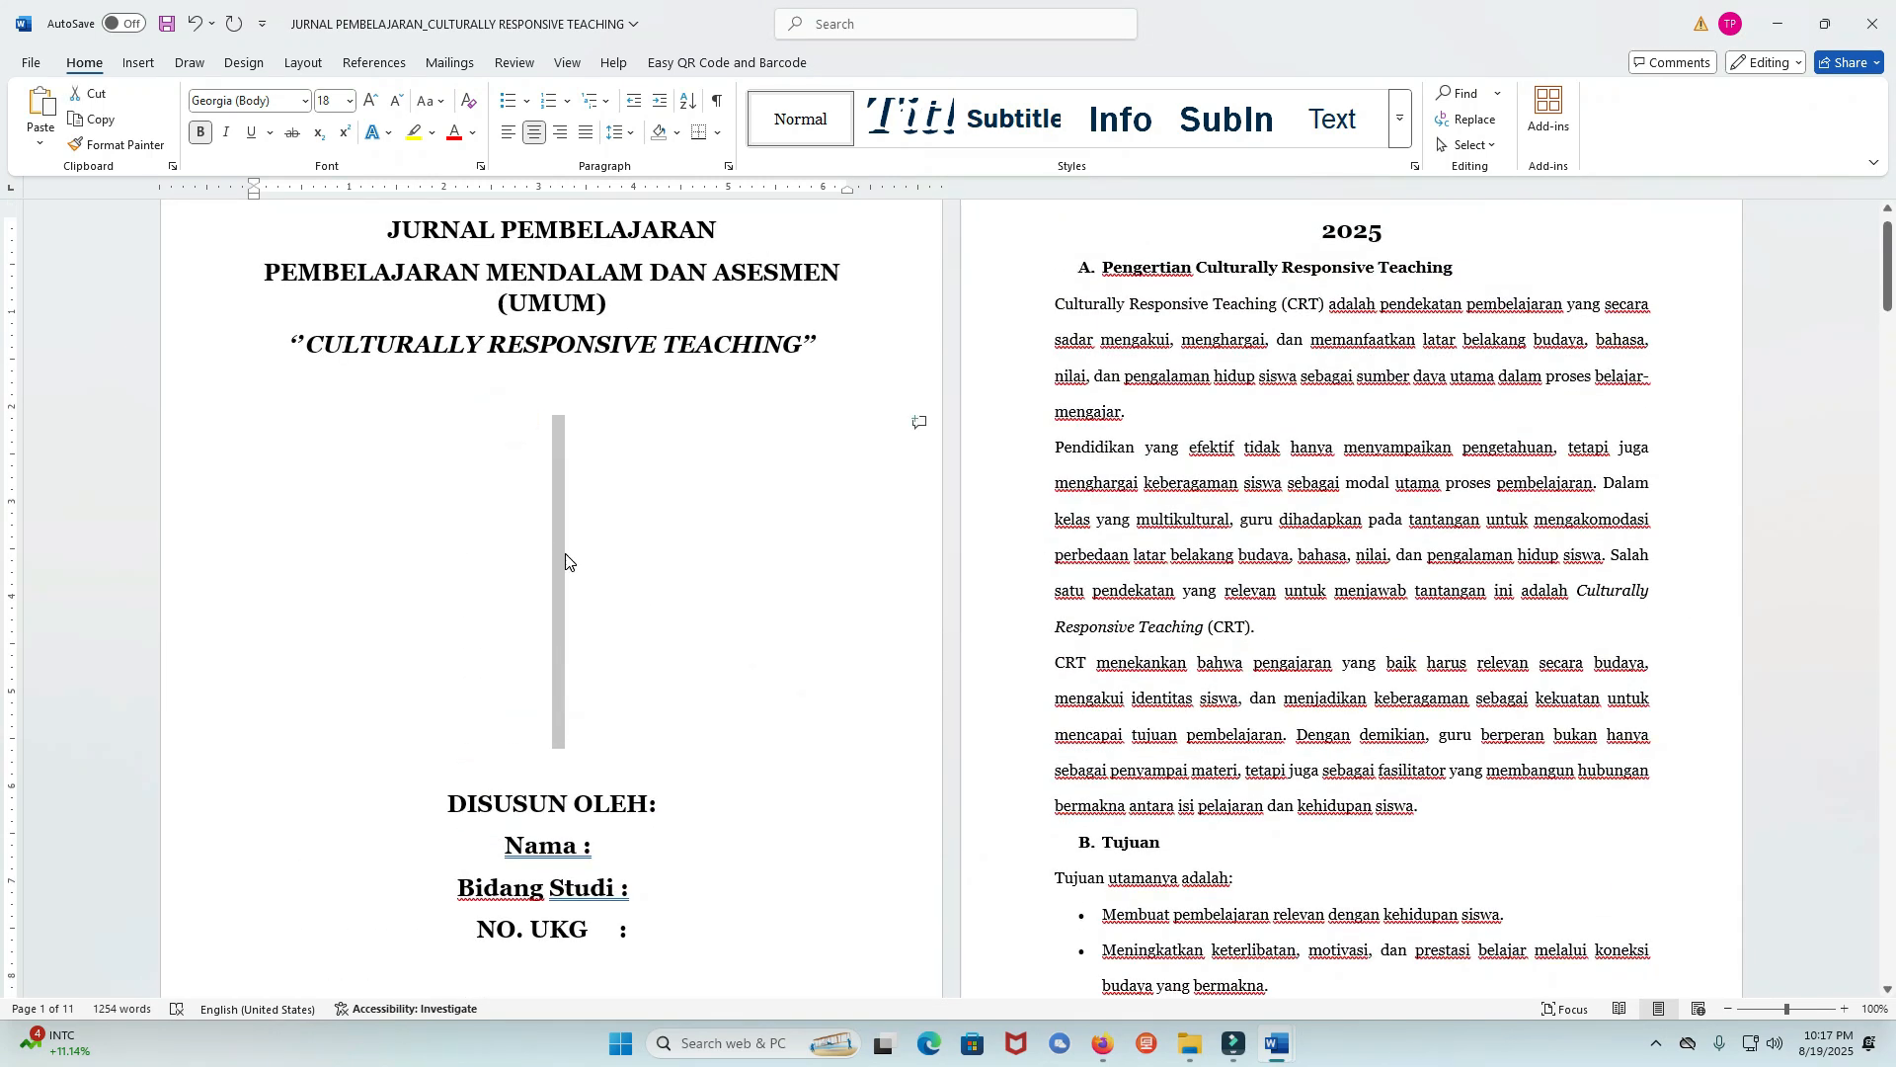
Remove one blank line above PENDIDIKAN PROFESI GURU TAHAP II and add one after 2025, moving section A to the next page.
{"action": "scroll", "coordinate": [566, 563], "scroll_direction": "down", "scroll_amount": 2}
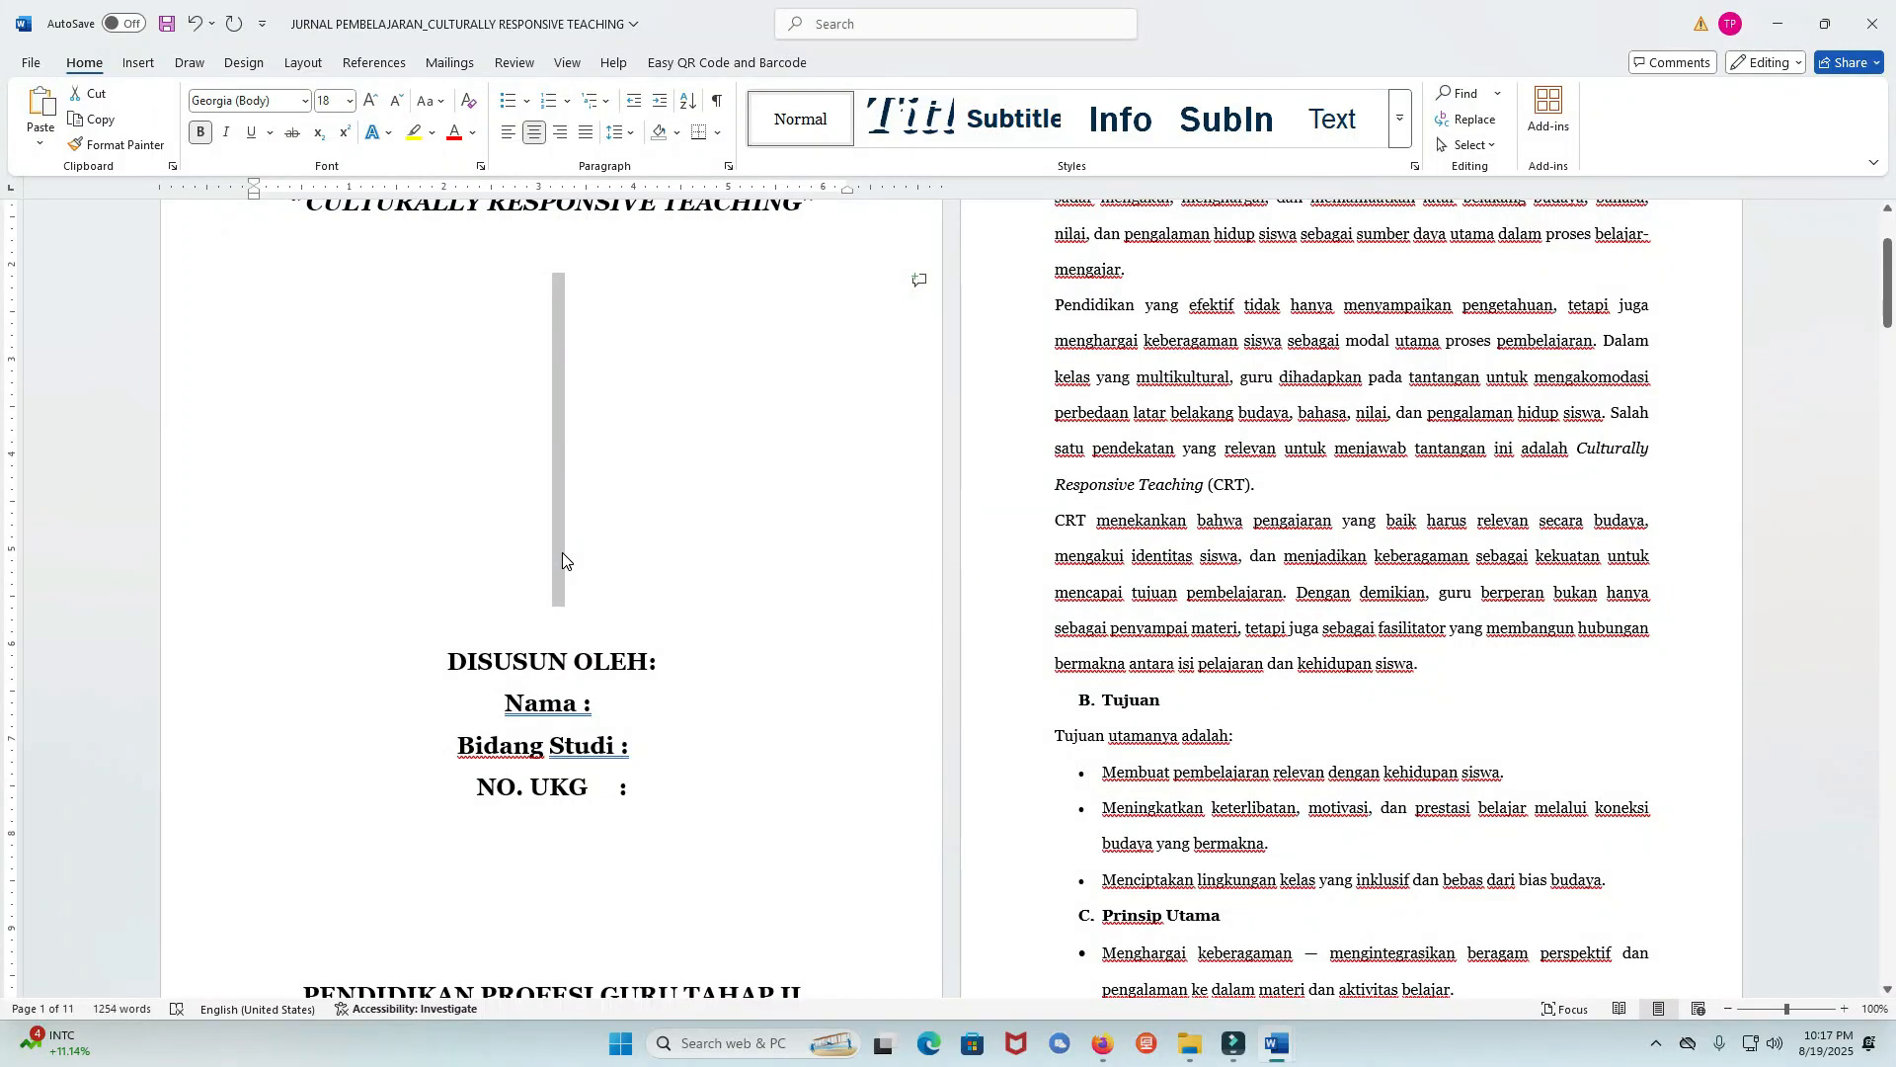
{"action": "scroll", "coordinate": [562, 559], "scroll_direction": "down", "scroll_amount": 3}
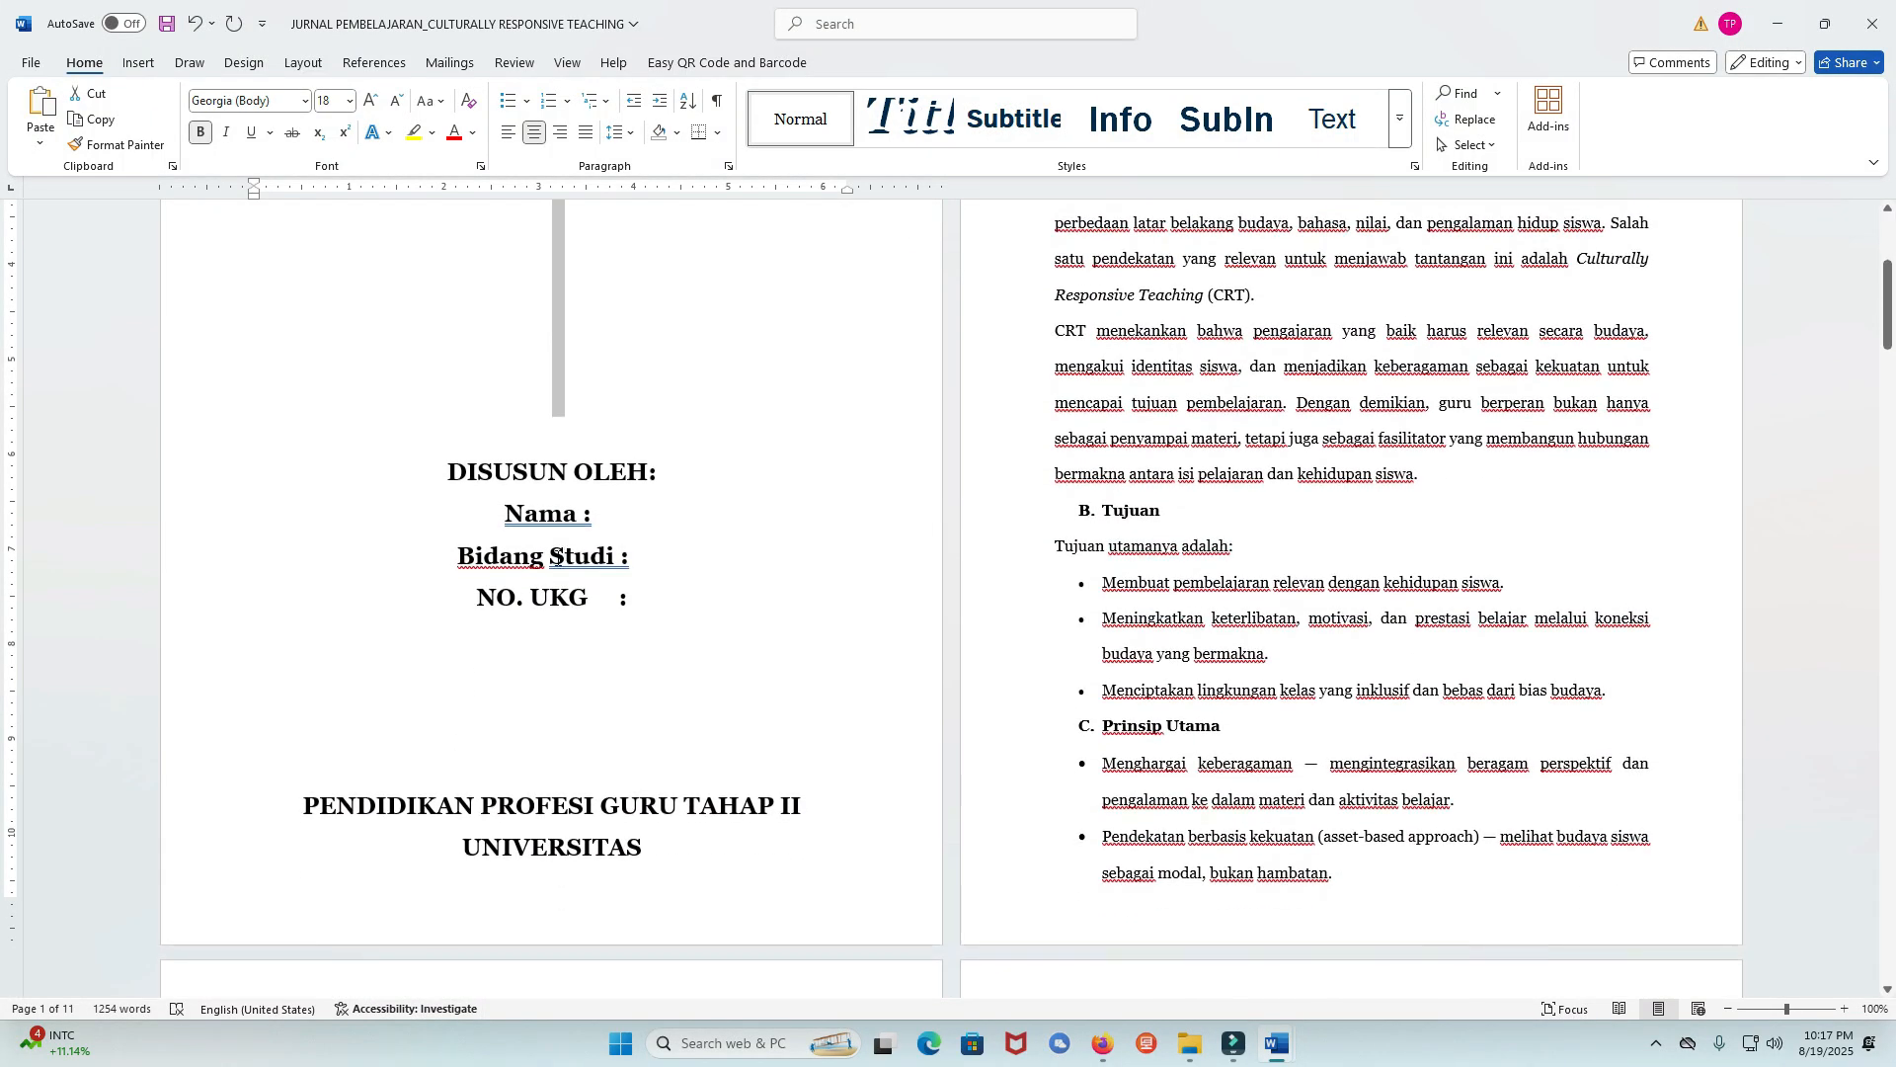
{"action": "left_click", "coordinate": [524, 719]}
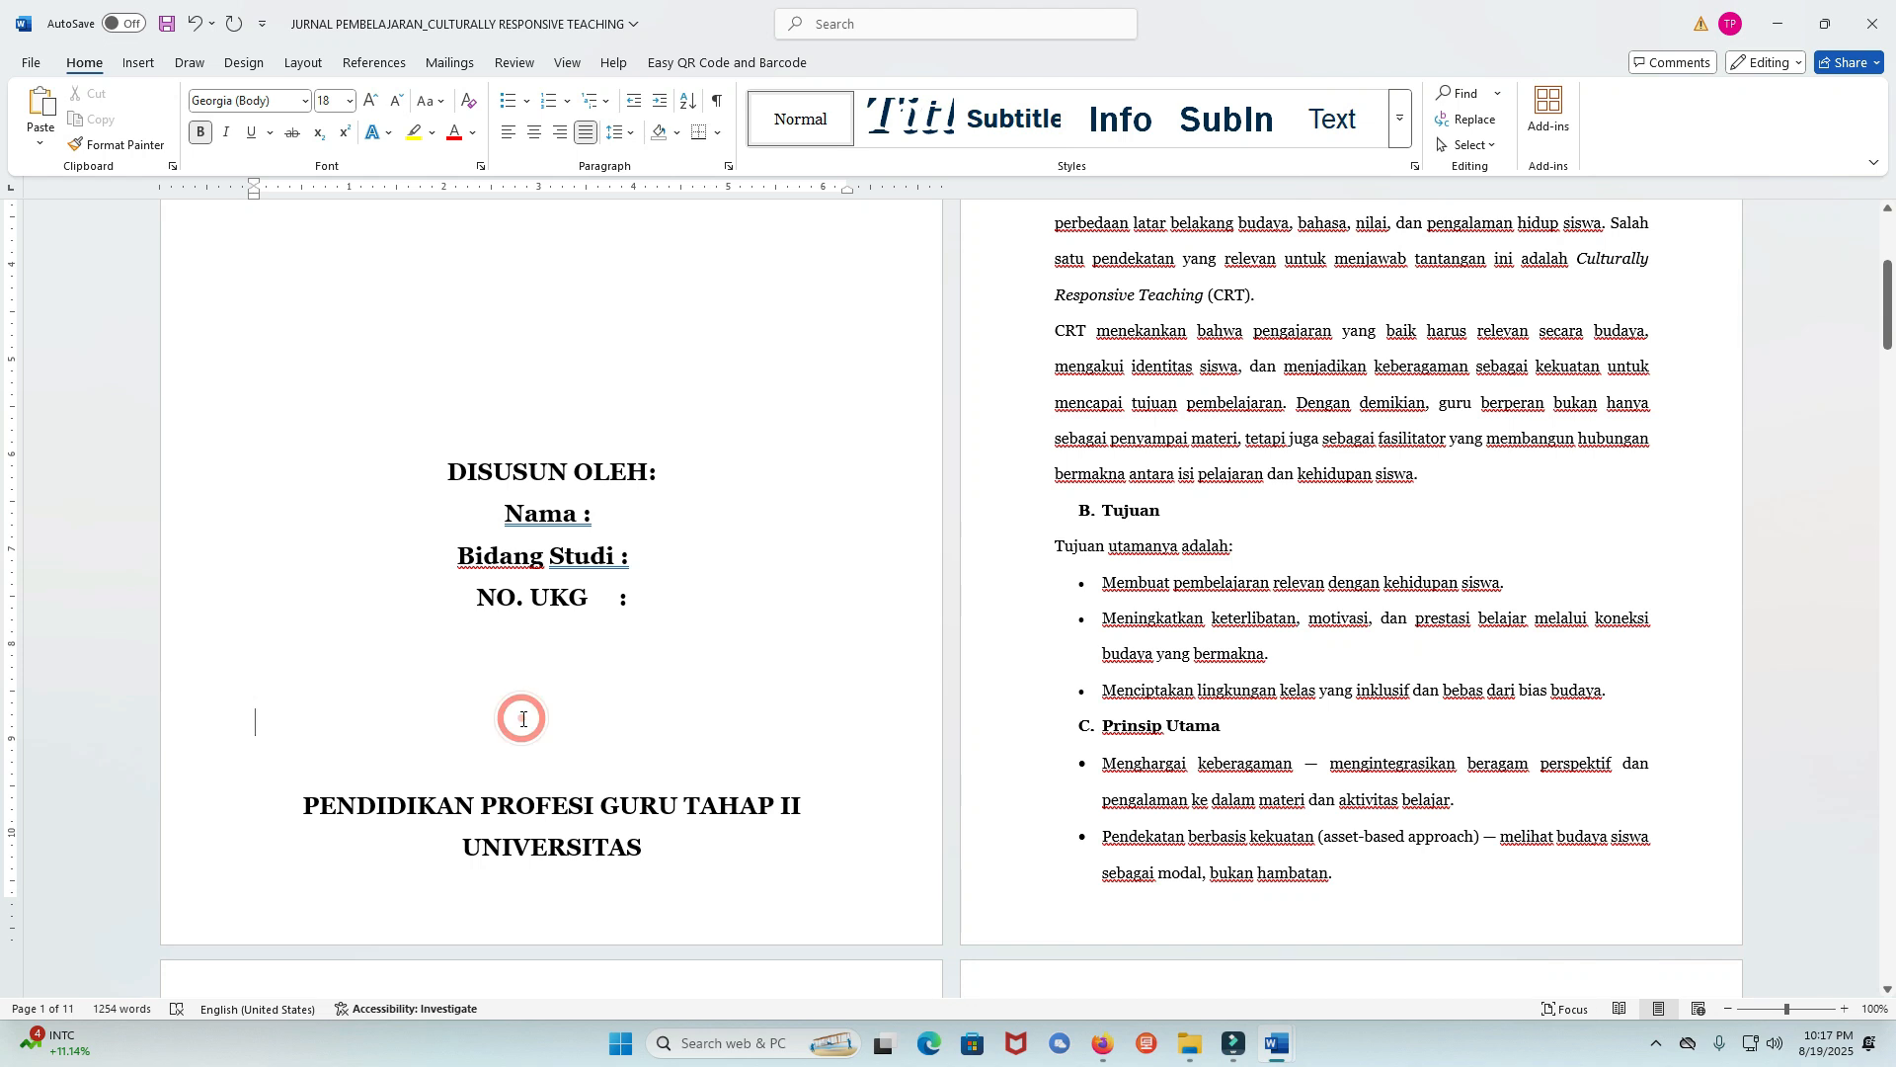
{"action": "key", "text": "BackSpace"}
{"action": "key", "text": "Return"}
{"action": "key", "text": "BackSpace"}
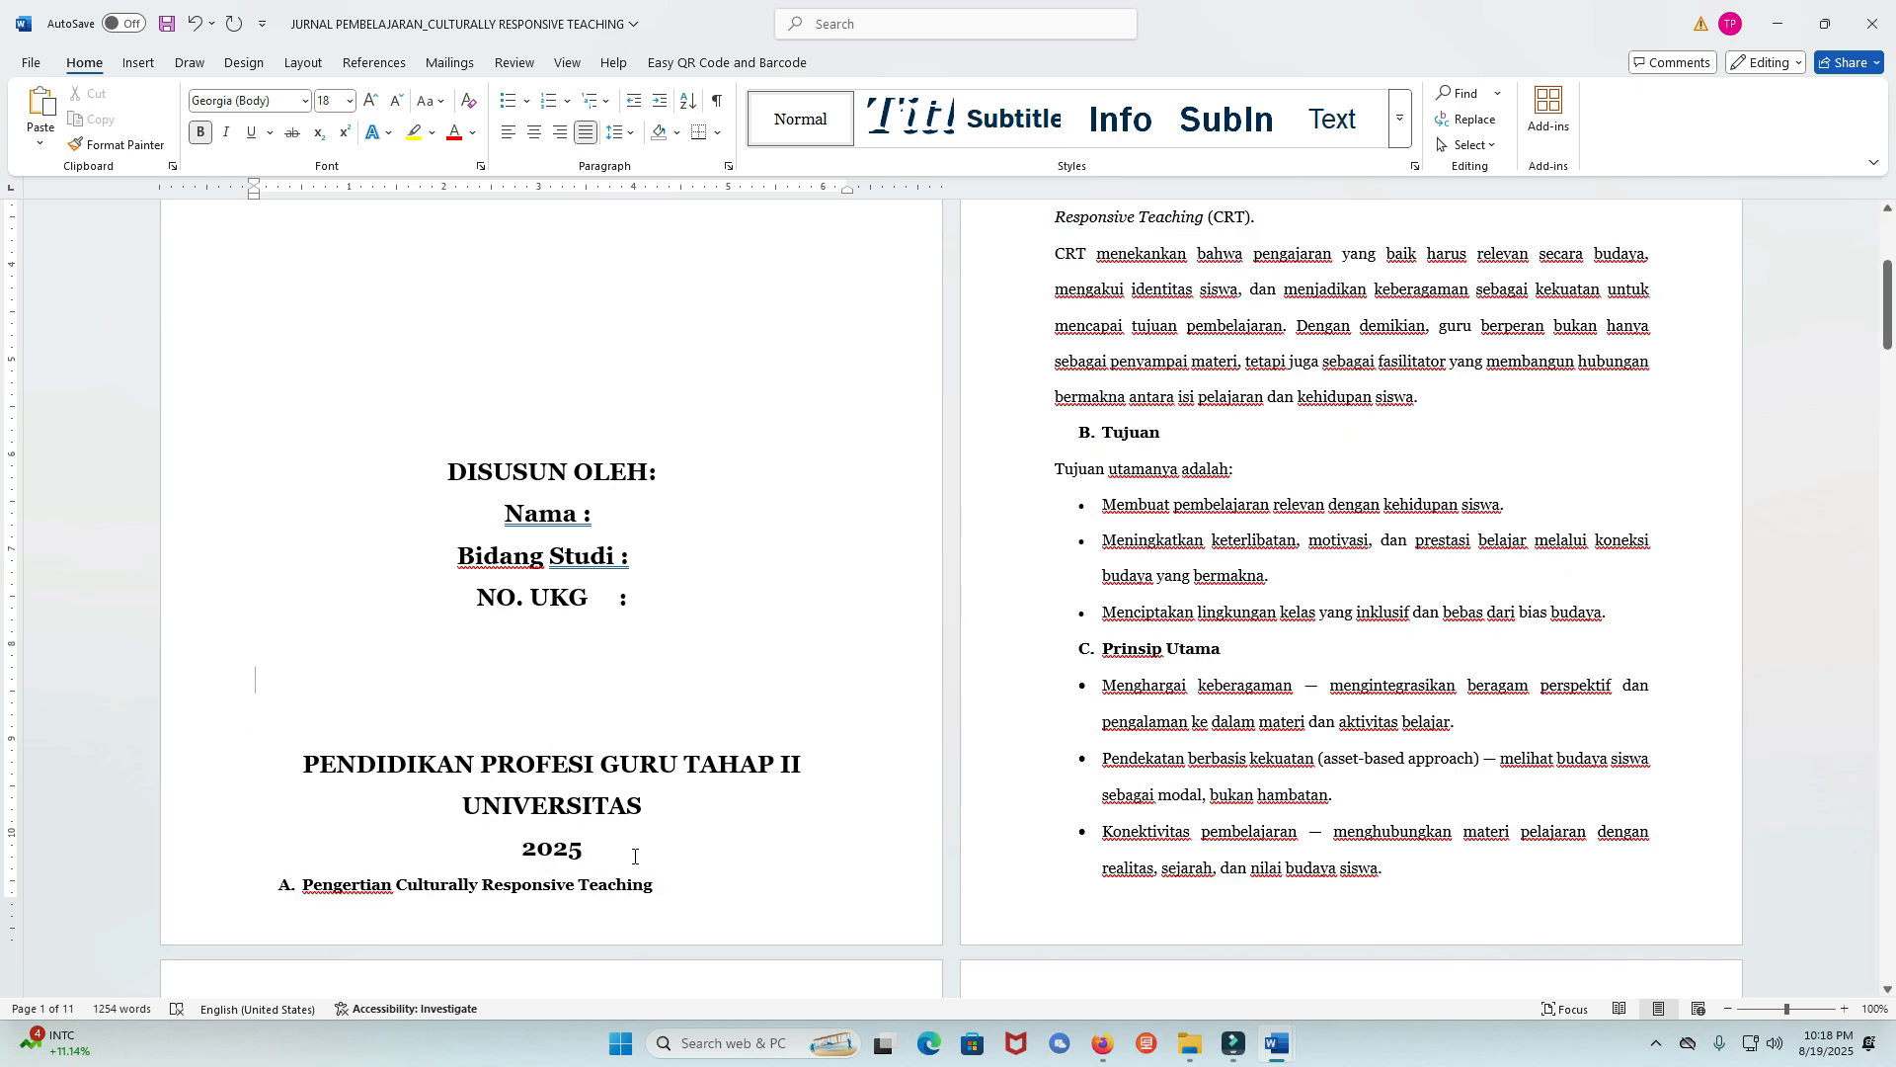
{"action": "left_click", "coordinate": [594, 855]}
{"action": "key", "text": "Return"}
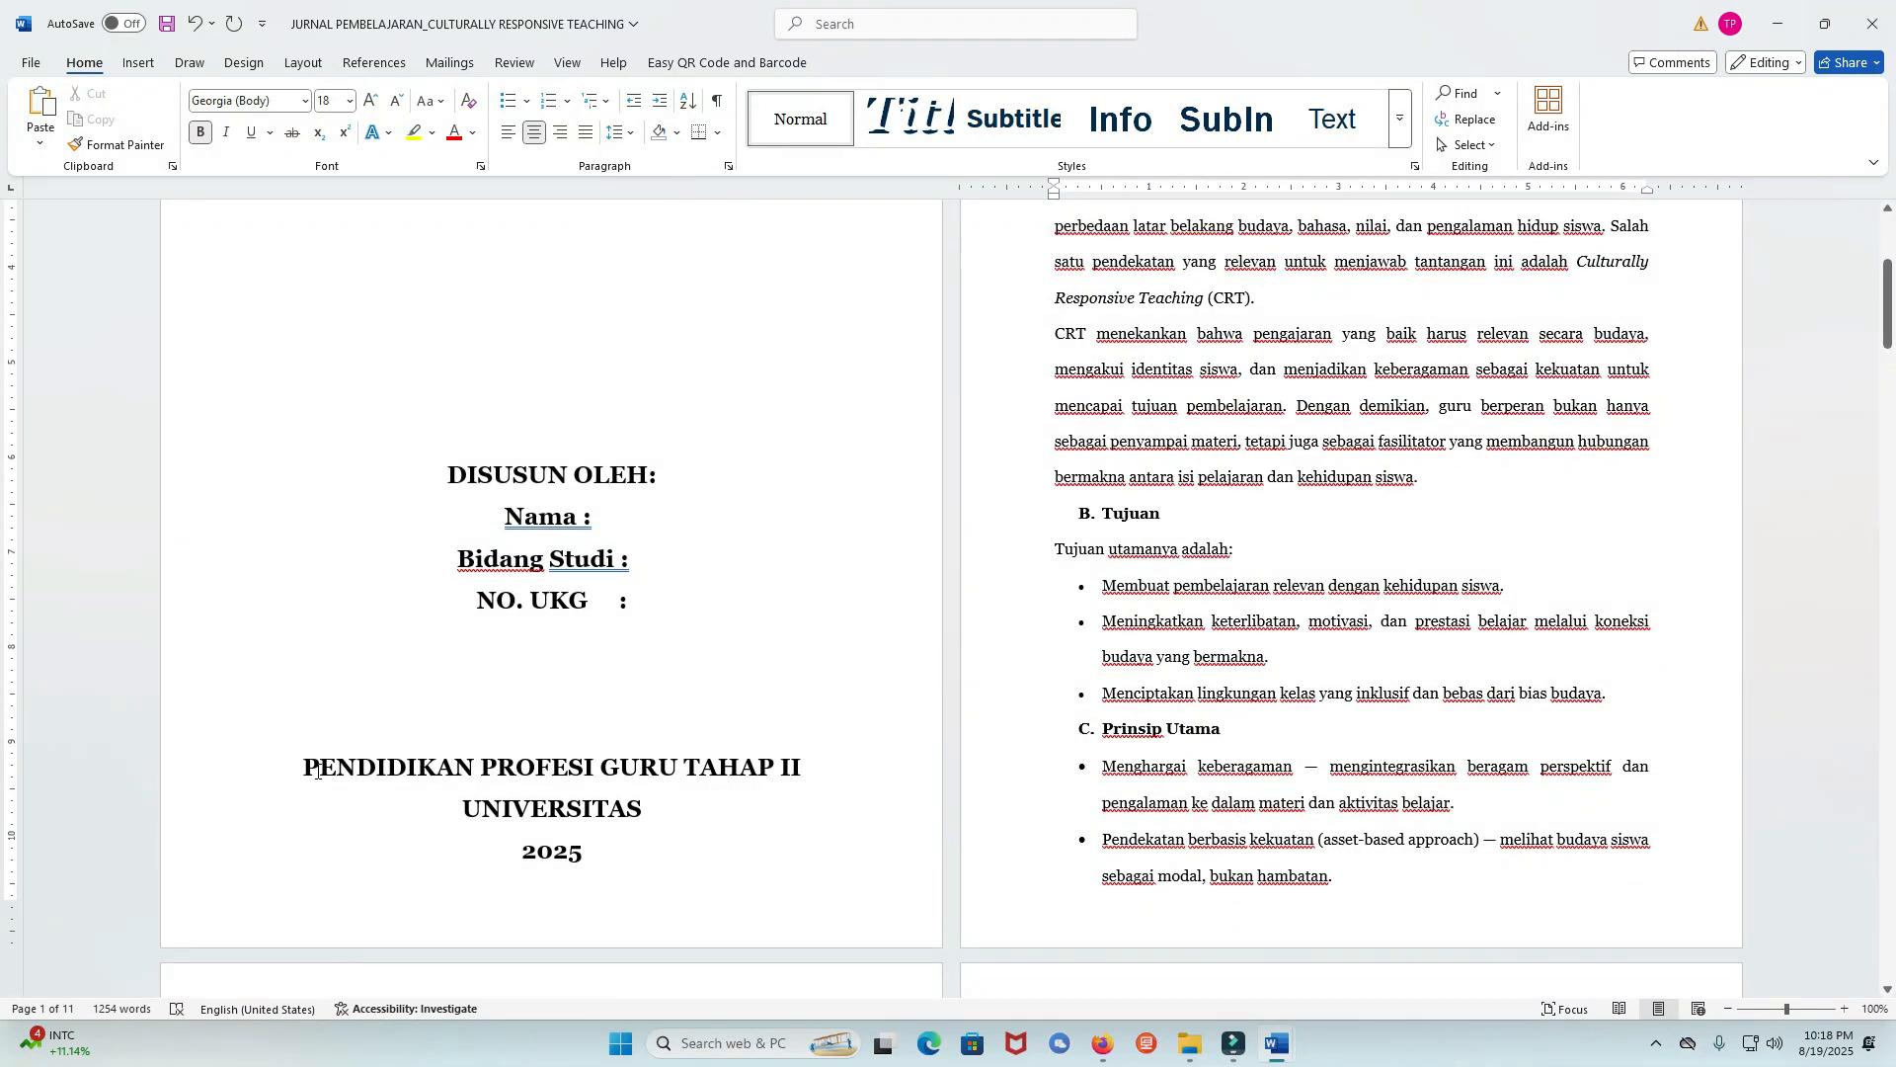
Review the cover's program, university and year lines, and compare the topic title with the opening paragraphs of section A.
{"action": "left_click_drag", "start_coordinate": [304, 770], "coordinate": [780, 775]}
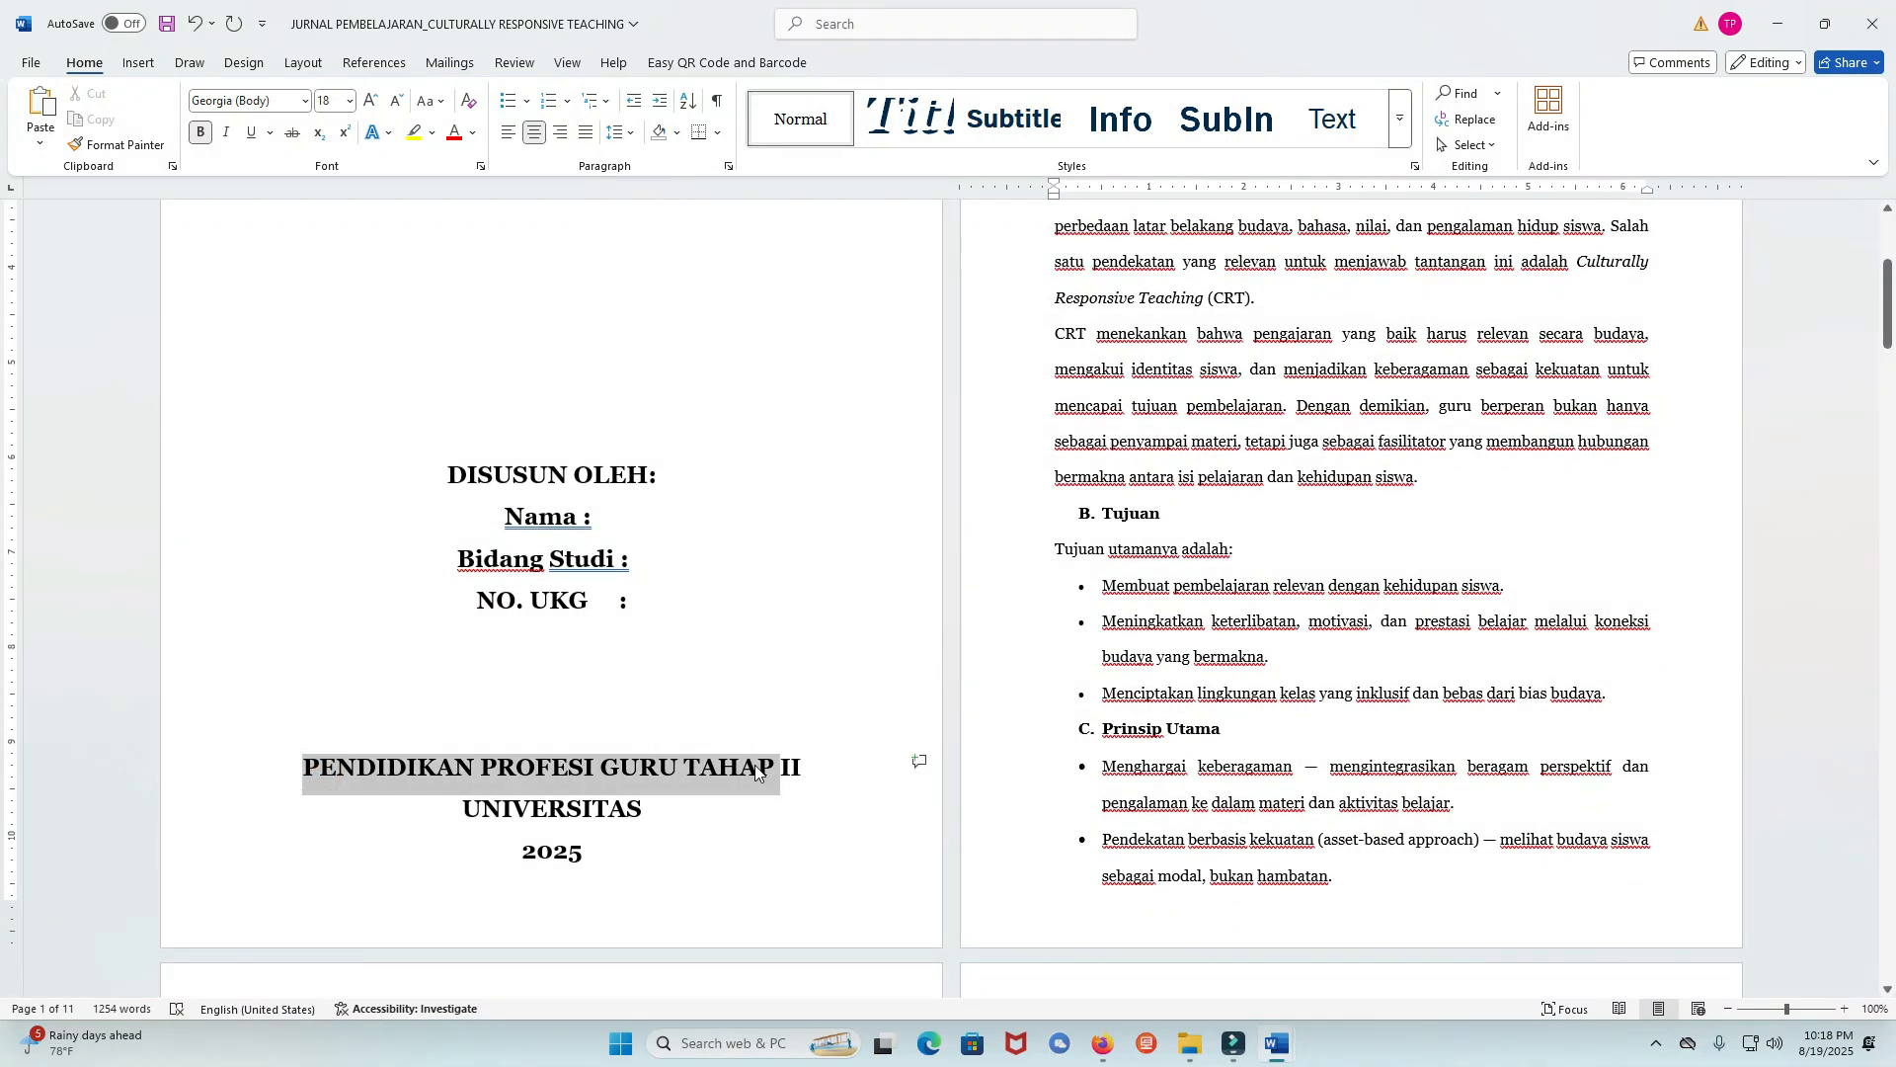
{"action": "left_click", "coordinate": [471, 808]}
{"action": "left_click_drag", "start_coordinate": [471, 808], "coordinate": [671, 827]}
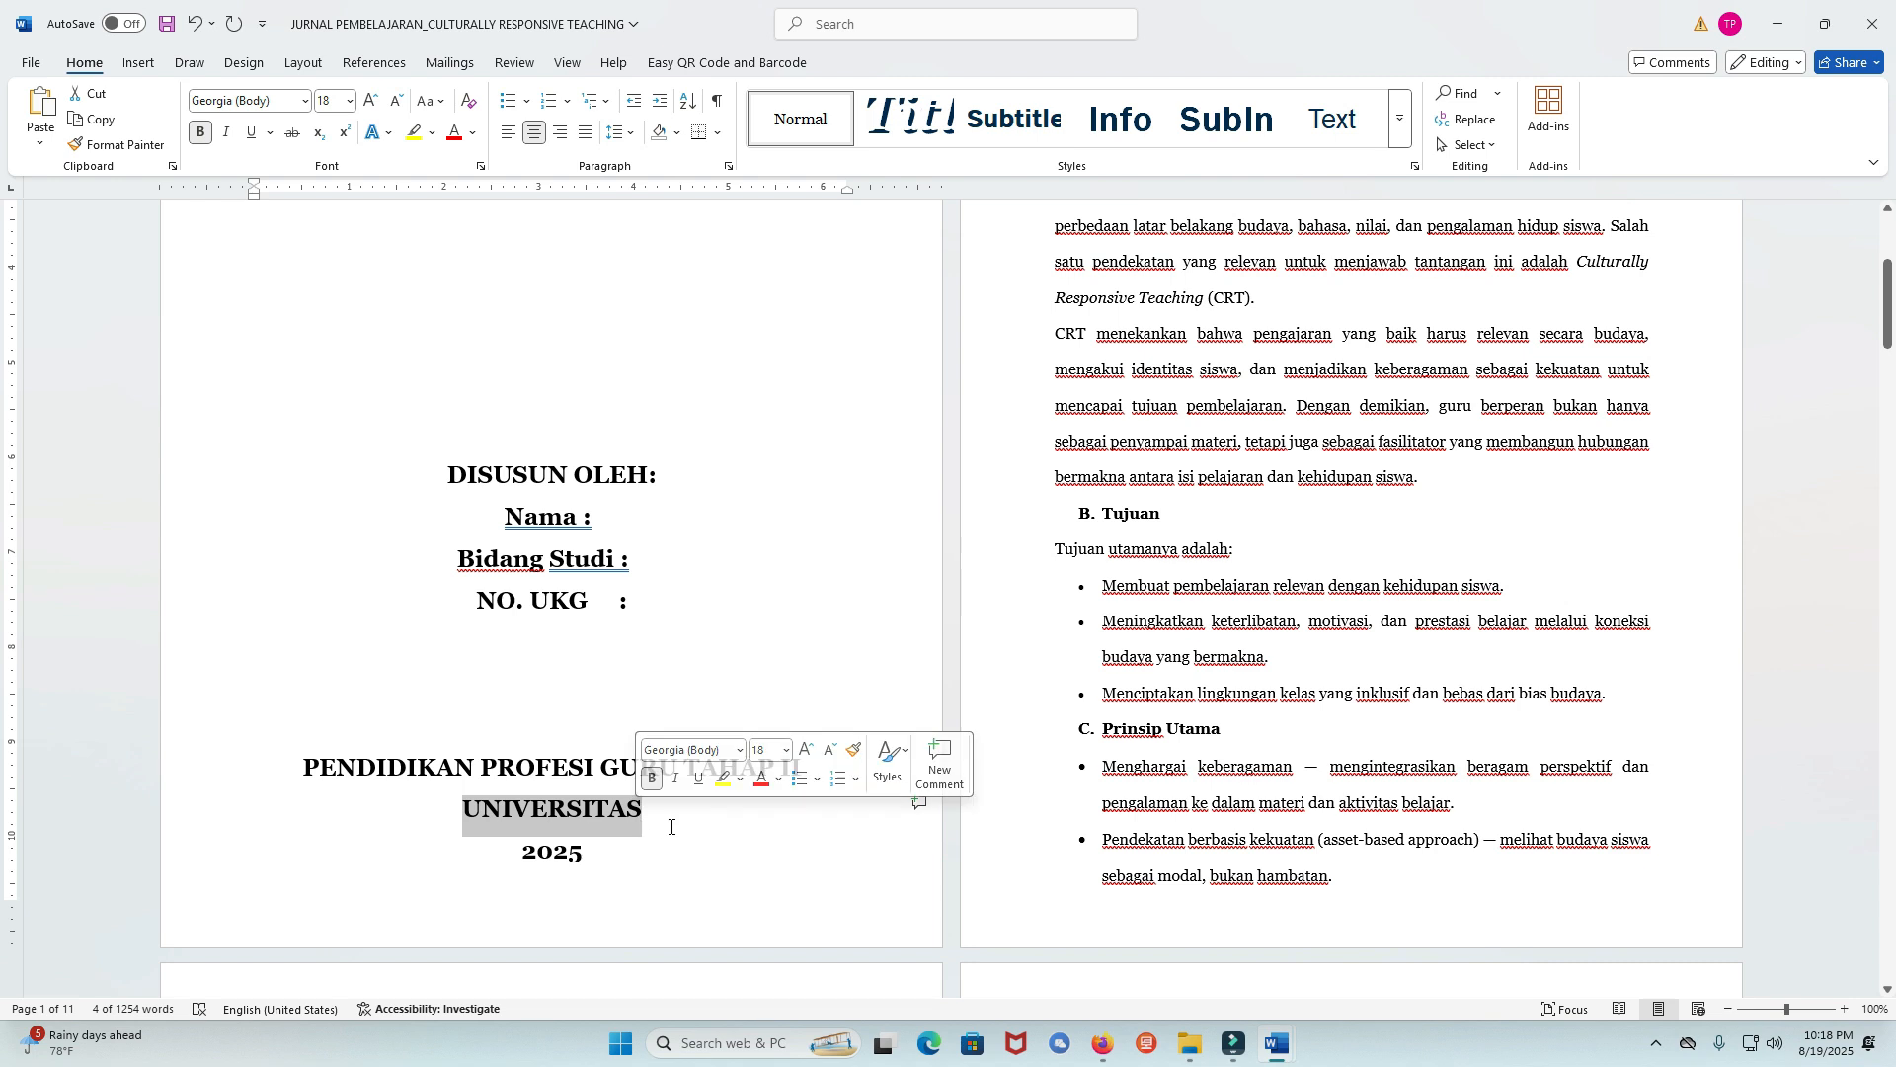
{"action": "left_click", "coordinate": [671, 827]}
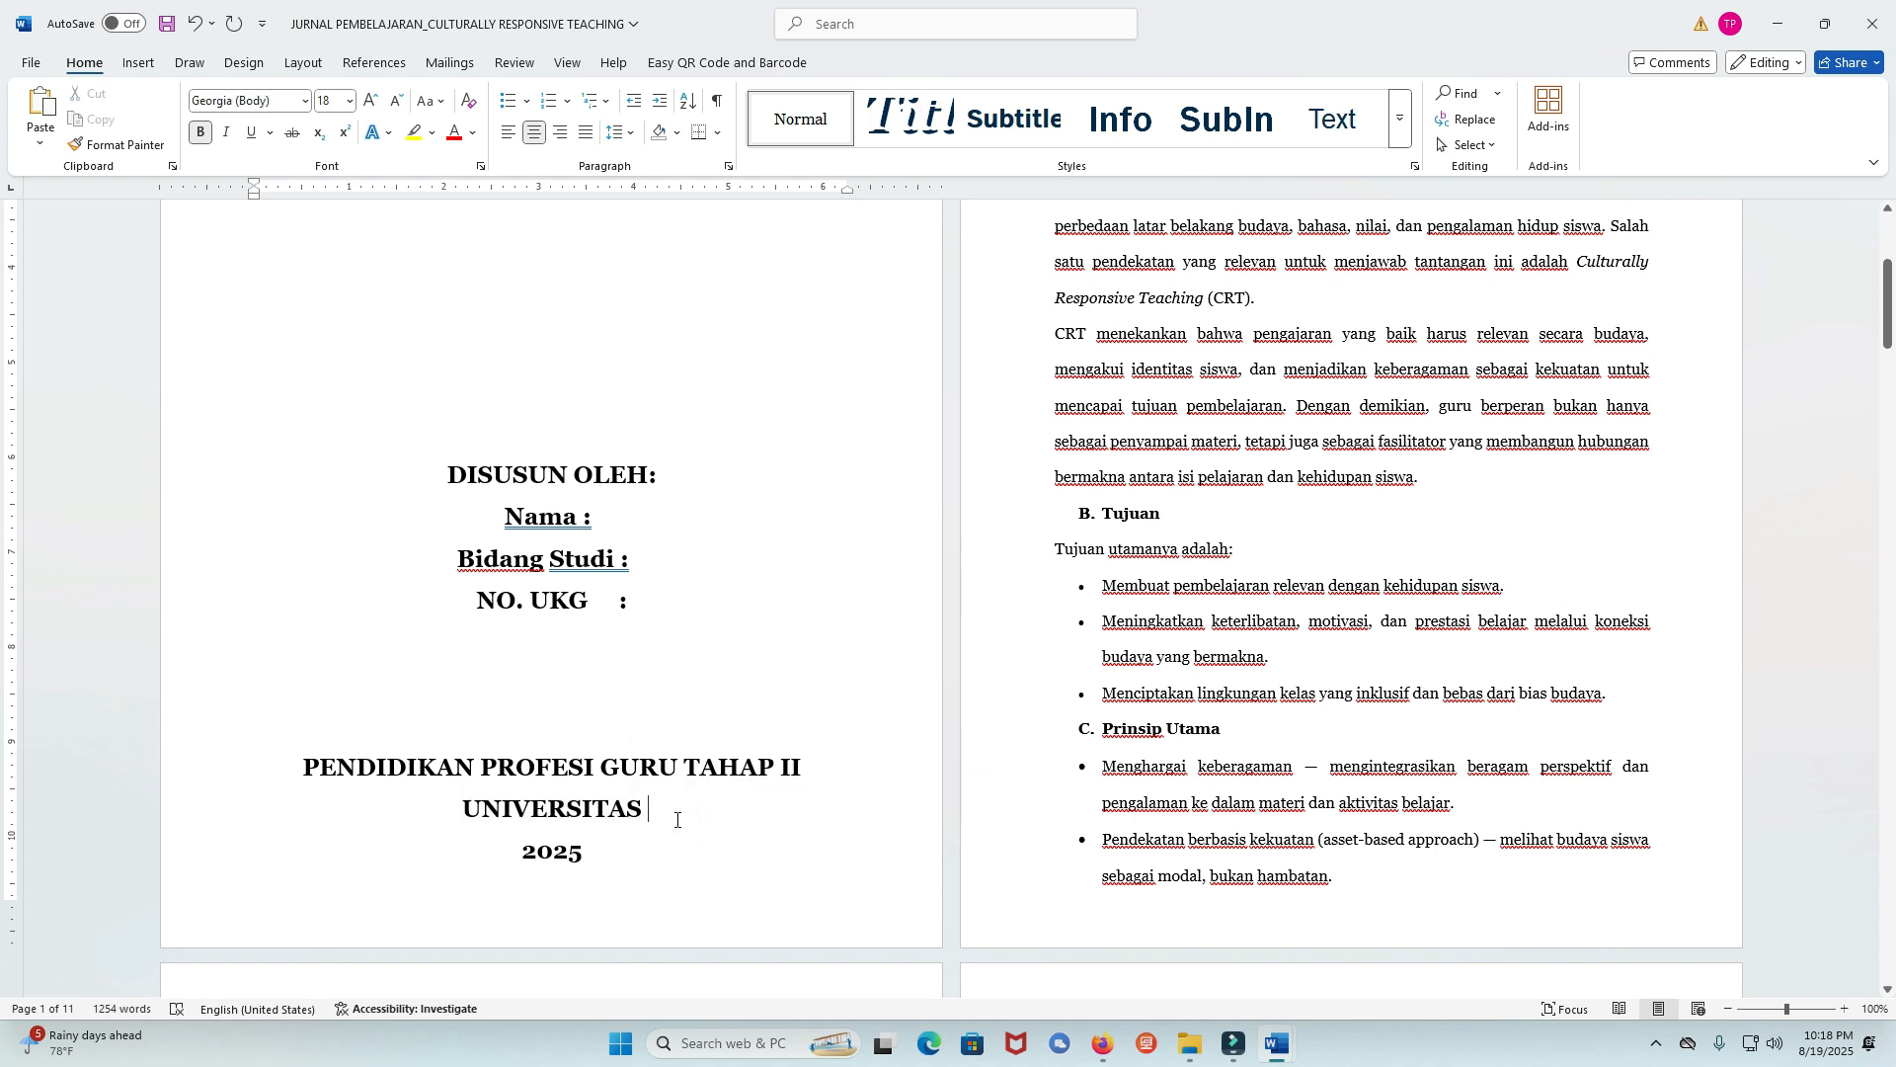
{"action": "left_click", "coordinate": [559, 864]}
{"action": "scroll", "coordinate": [584, 843], "scroll_direction": "up", "scroll_amount": 5}
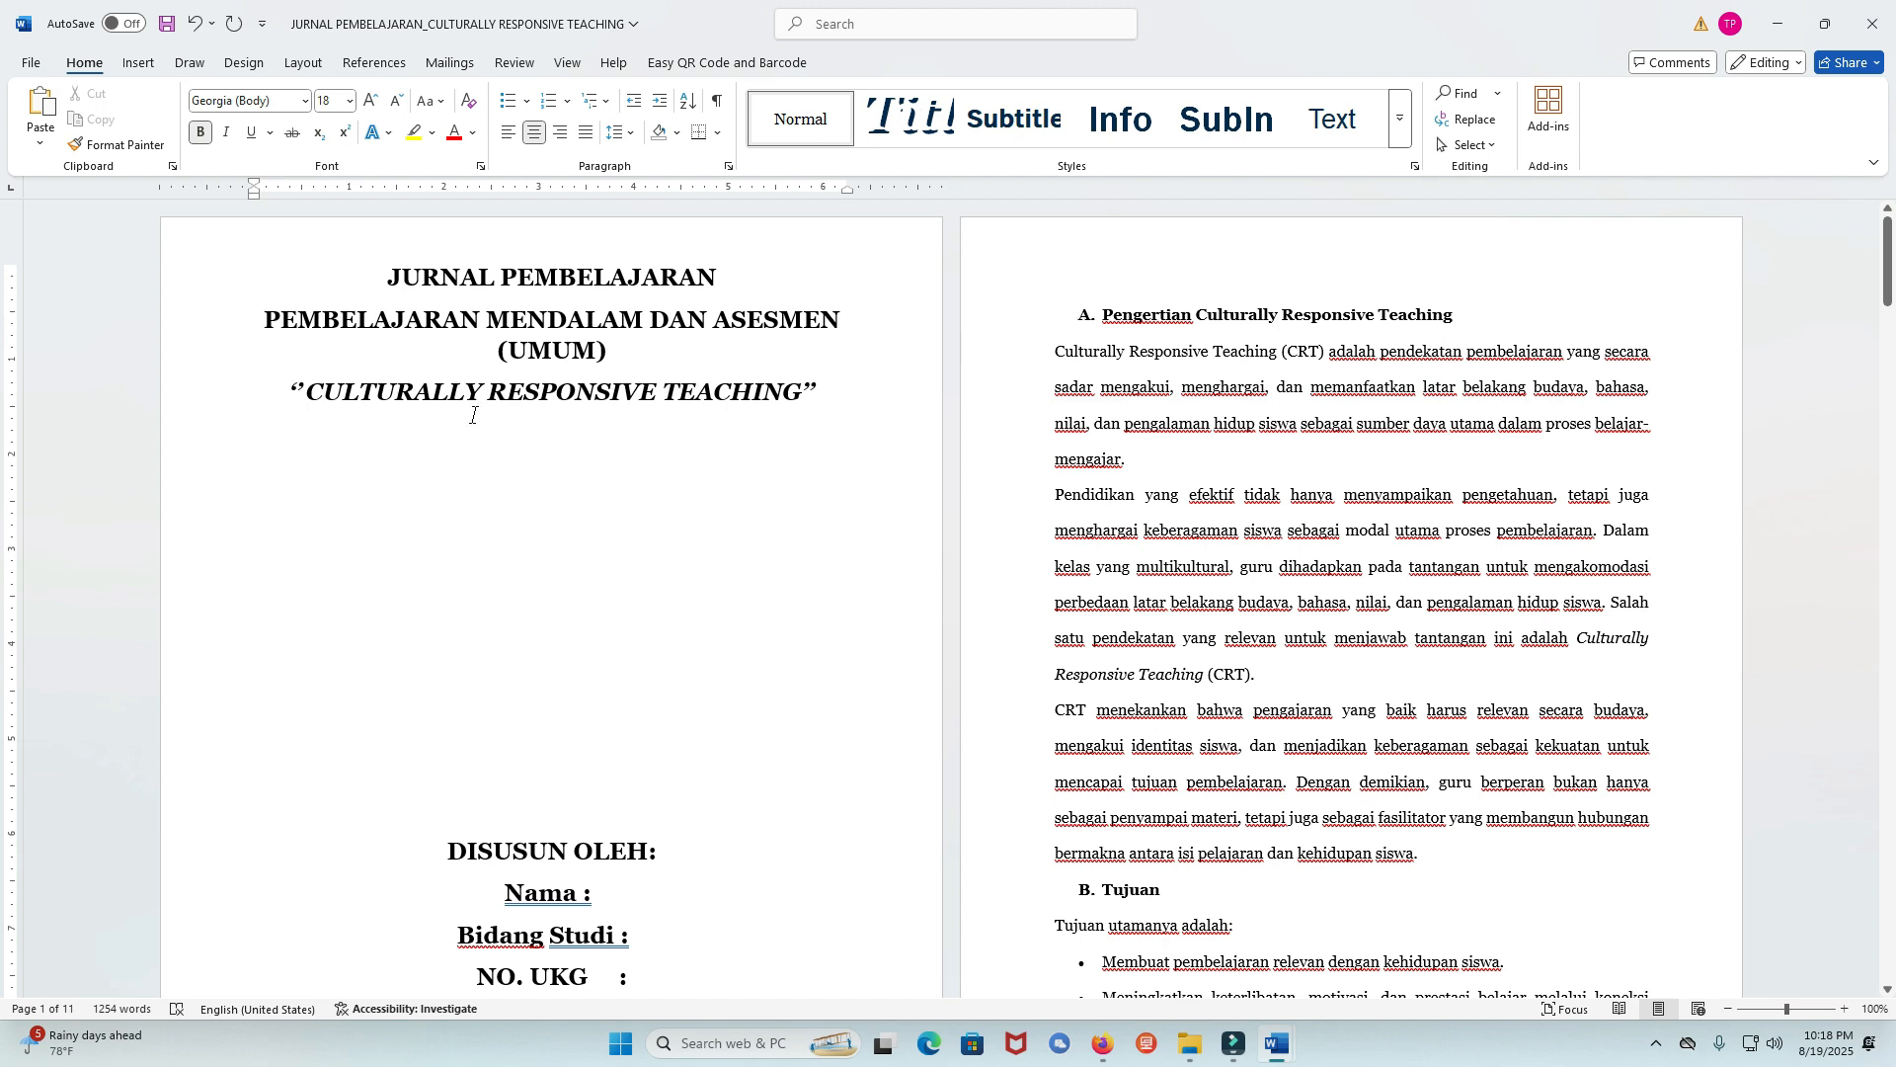
{"action": "left_click_drag", "start_coordinate": [331, 395], "coordinate": [741, 386]}
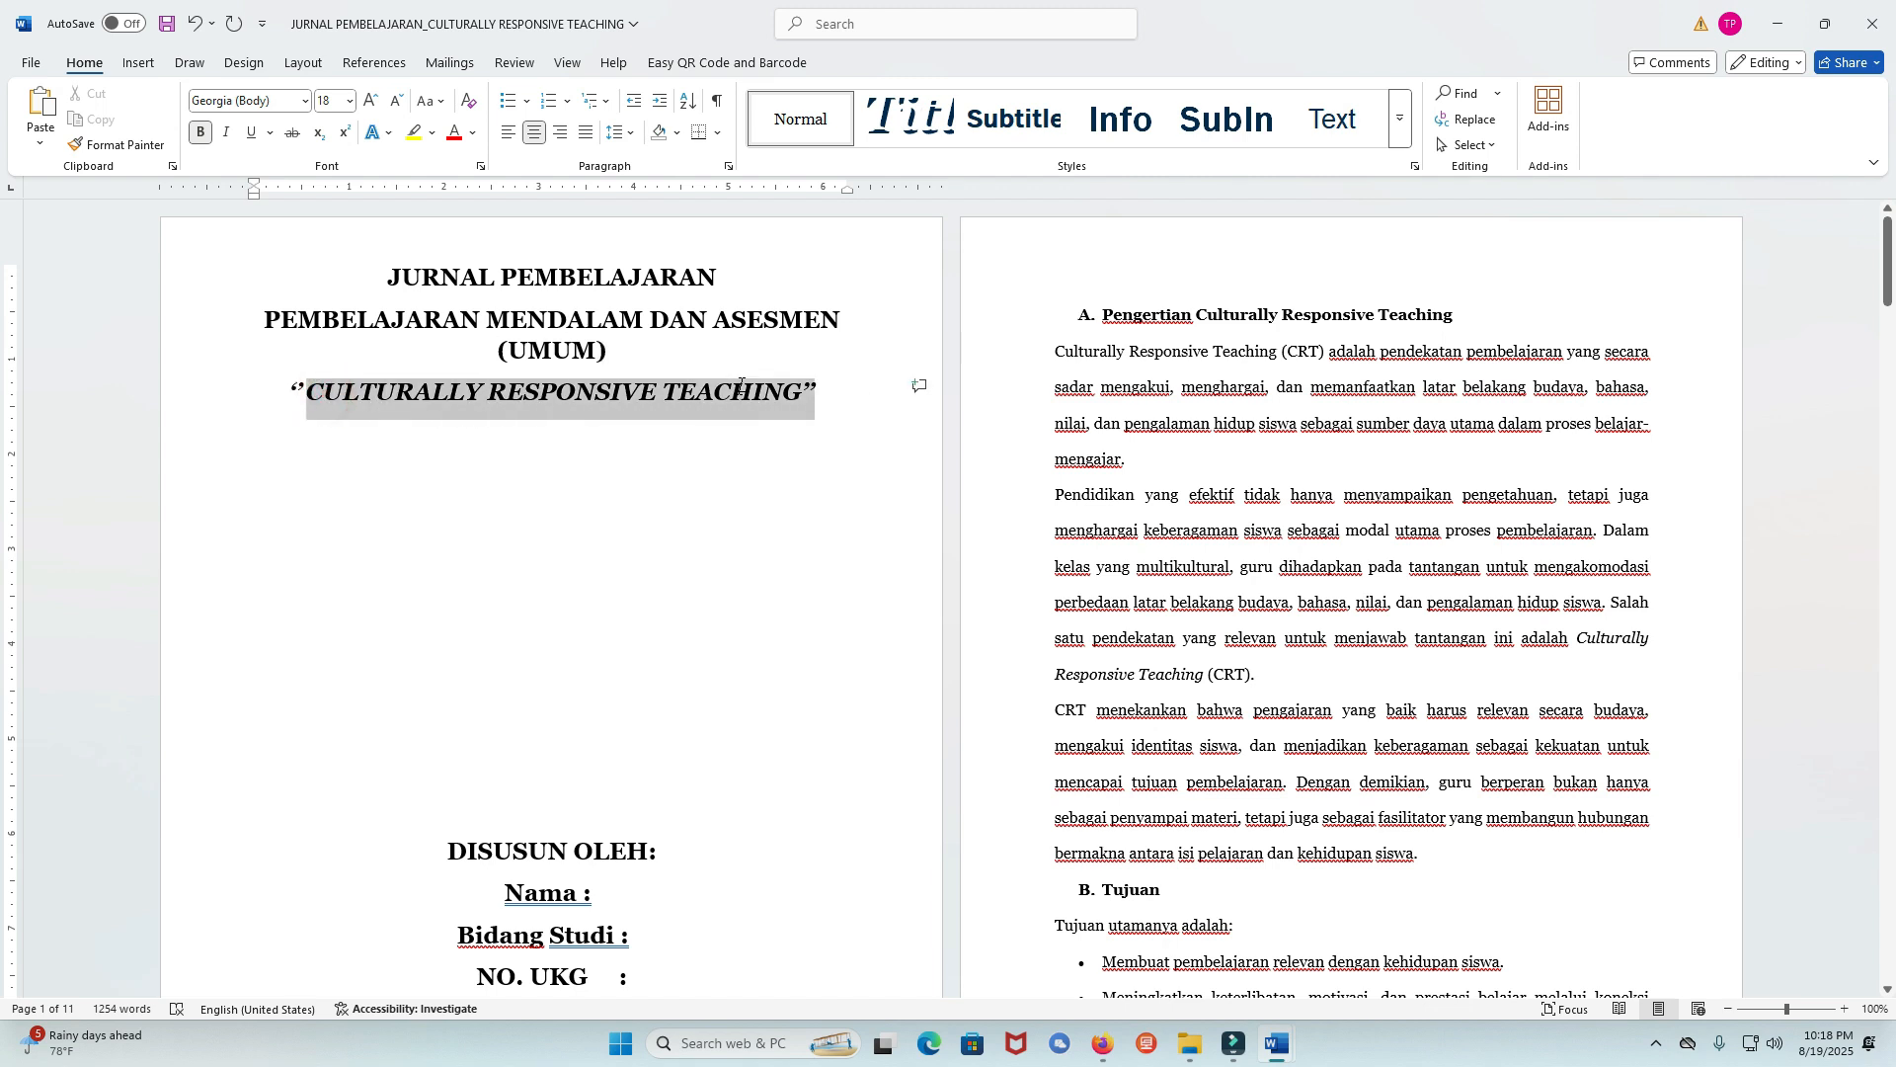
{"action": "left_click", "coordinate": [1188, 451]}
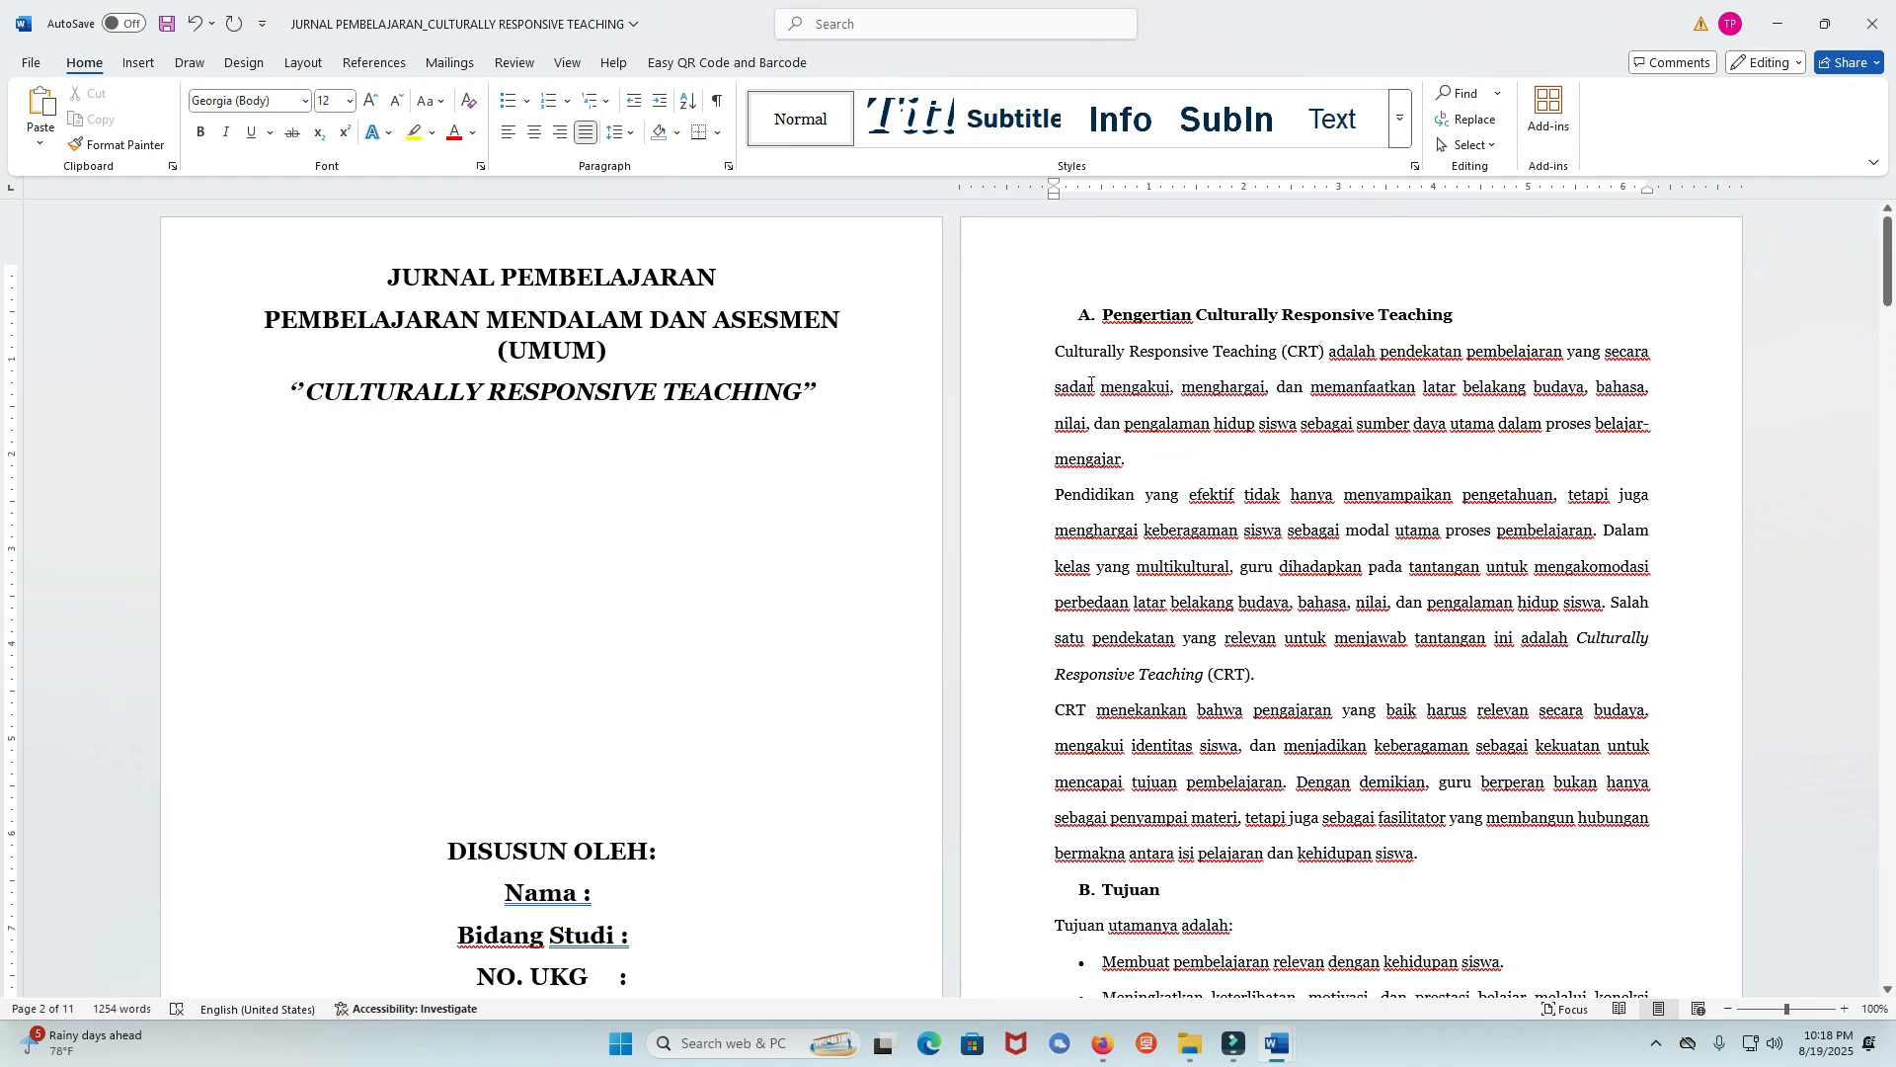
{"action": "left_click_drag", "start_coordinate": [1053, 361], "coordinate": [1253, 673]}
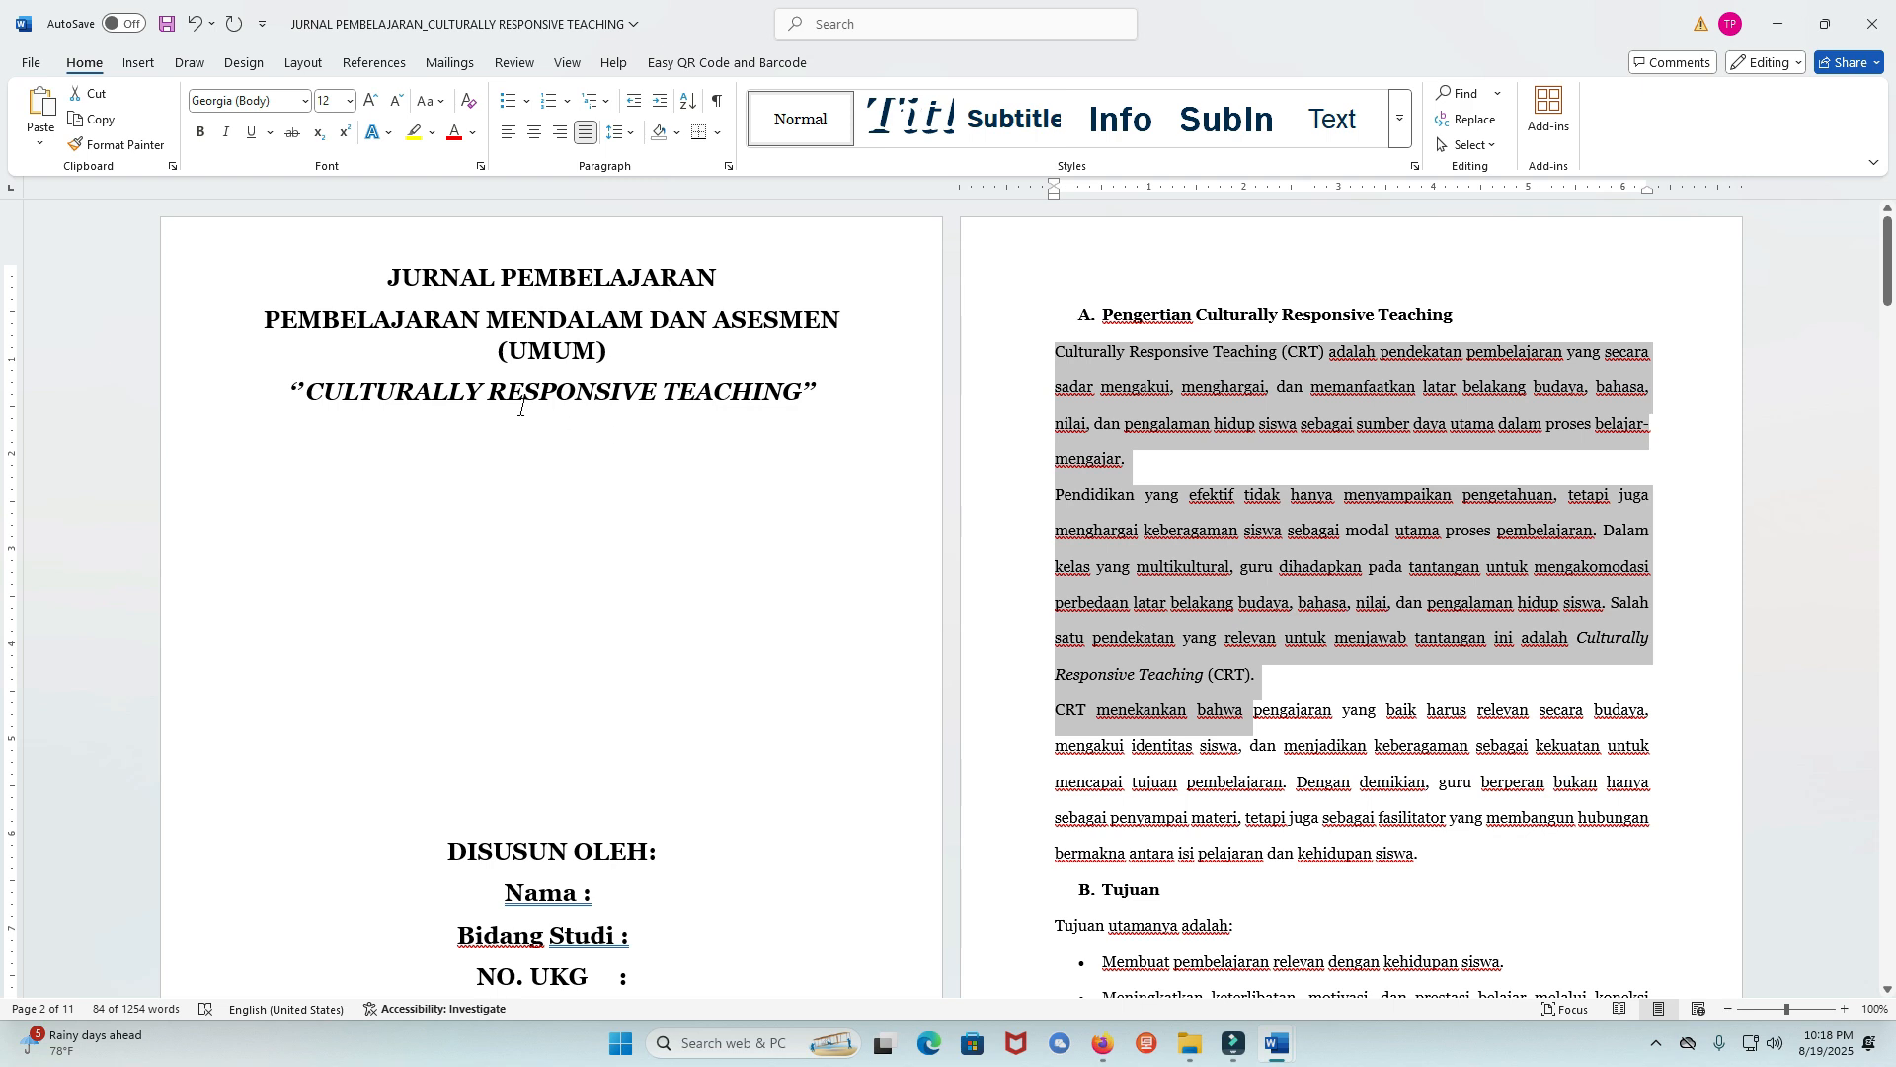
{"action": "left_click", "coordinate": [522, 408]}
Read through the journal's sections from B. Tujuan to F. Tahapan Penerapan CRT di Kelas.
{"action": "scroll", "coordinate": [1158, 489], "scroll_direction": "down", "scroll_amount": 3}
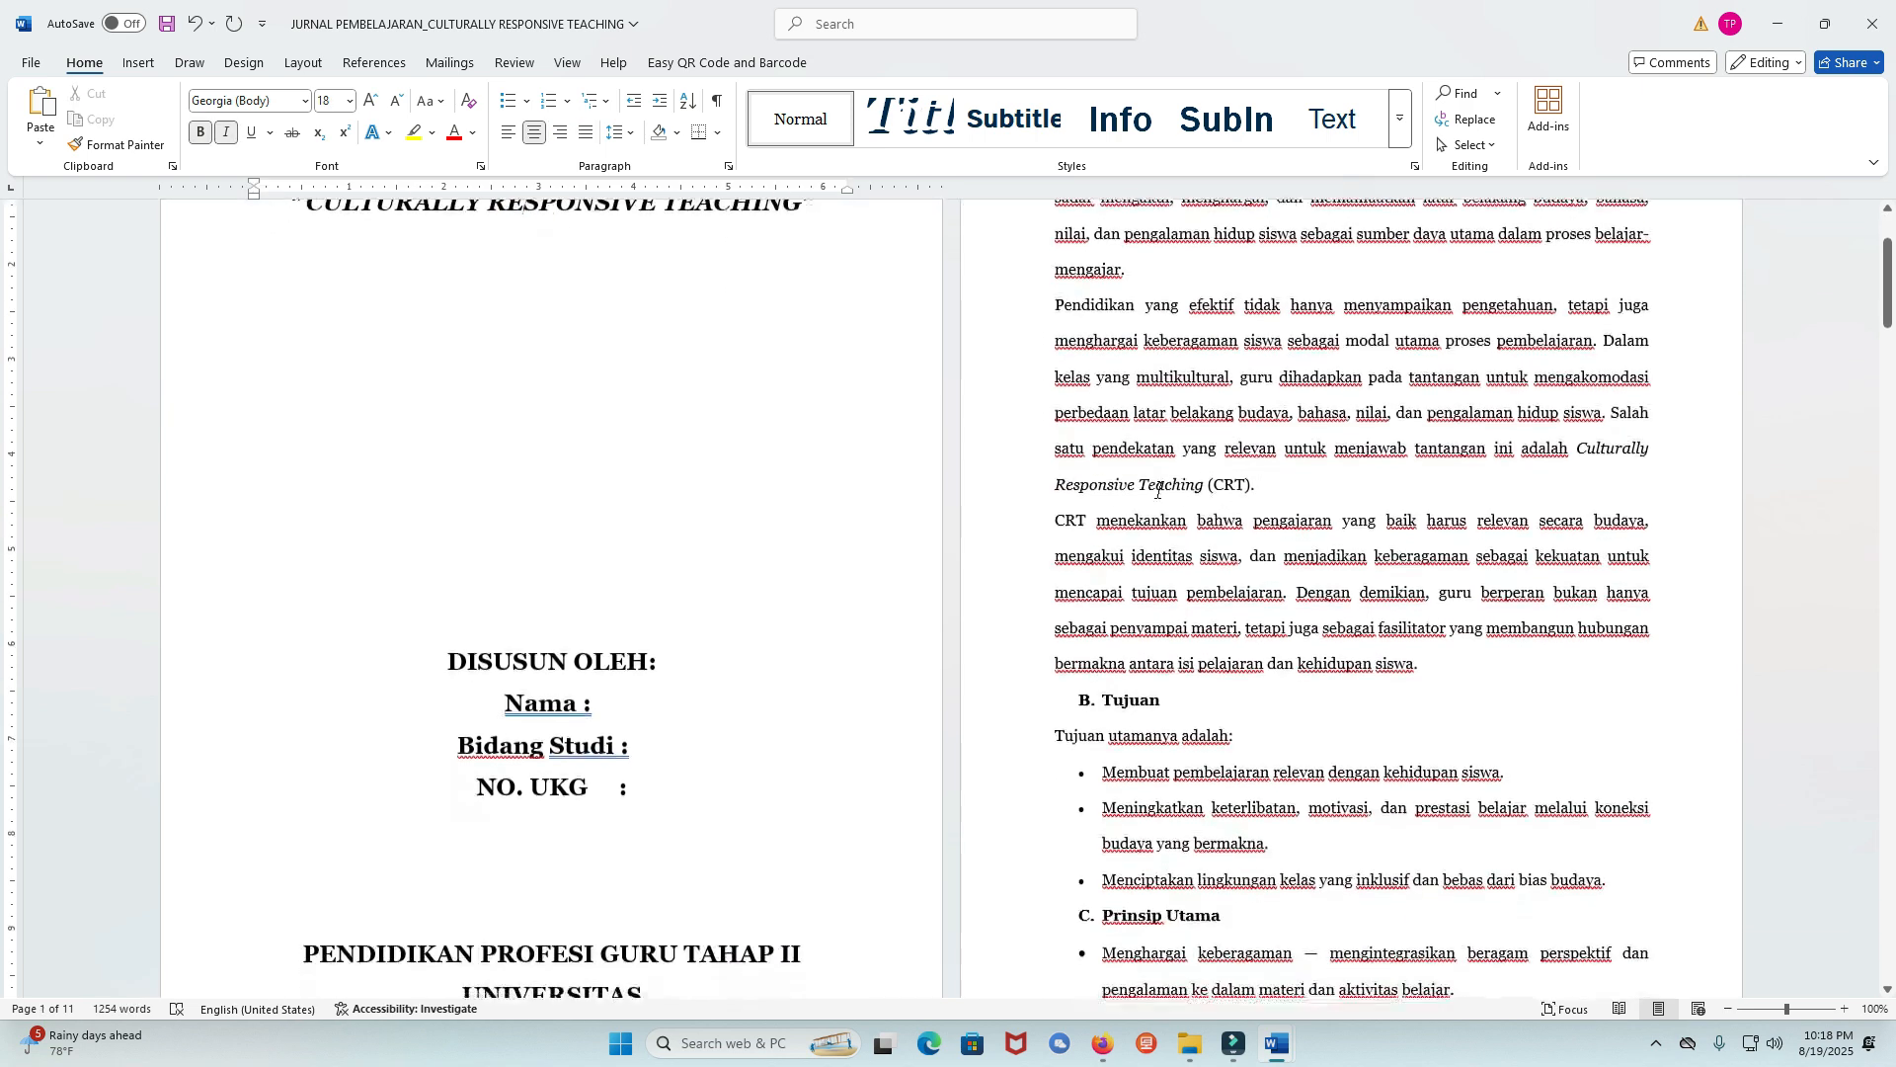
{"action": "scroll", "coordinate": [1158, 488], "scroll_direction": "down", "scroll_amount": 3}
{"action": "left_click", "coordinate": [1130, 513]}
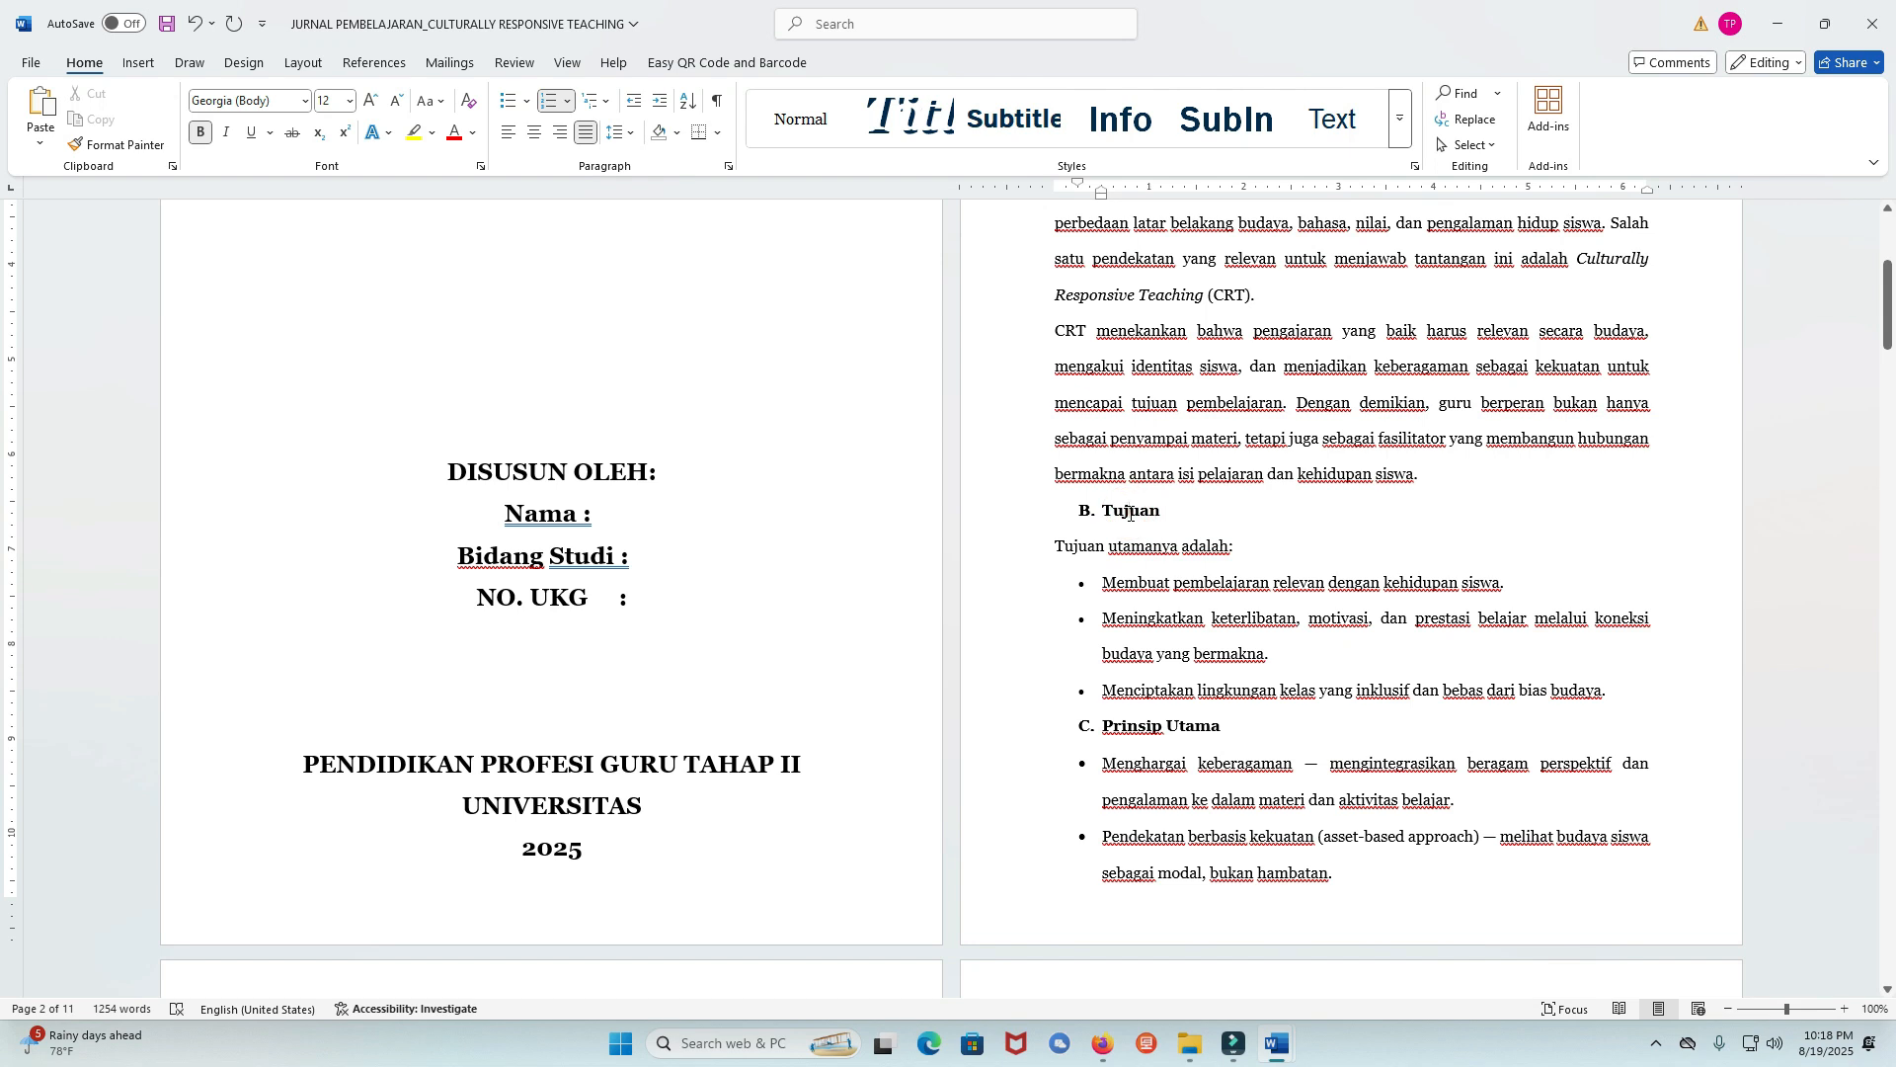
{"action": "scroll", "coordinate": [1131, 513], "scroll_direction": "down", "scroll_amount": 1}
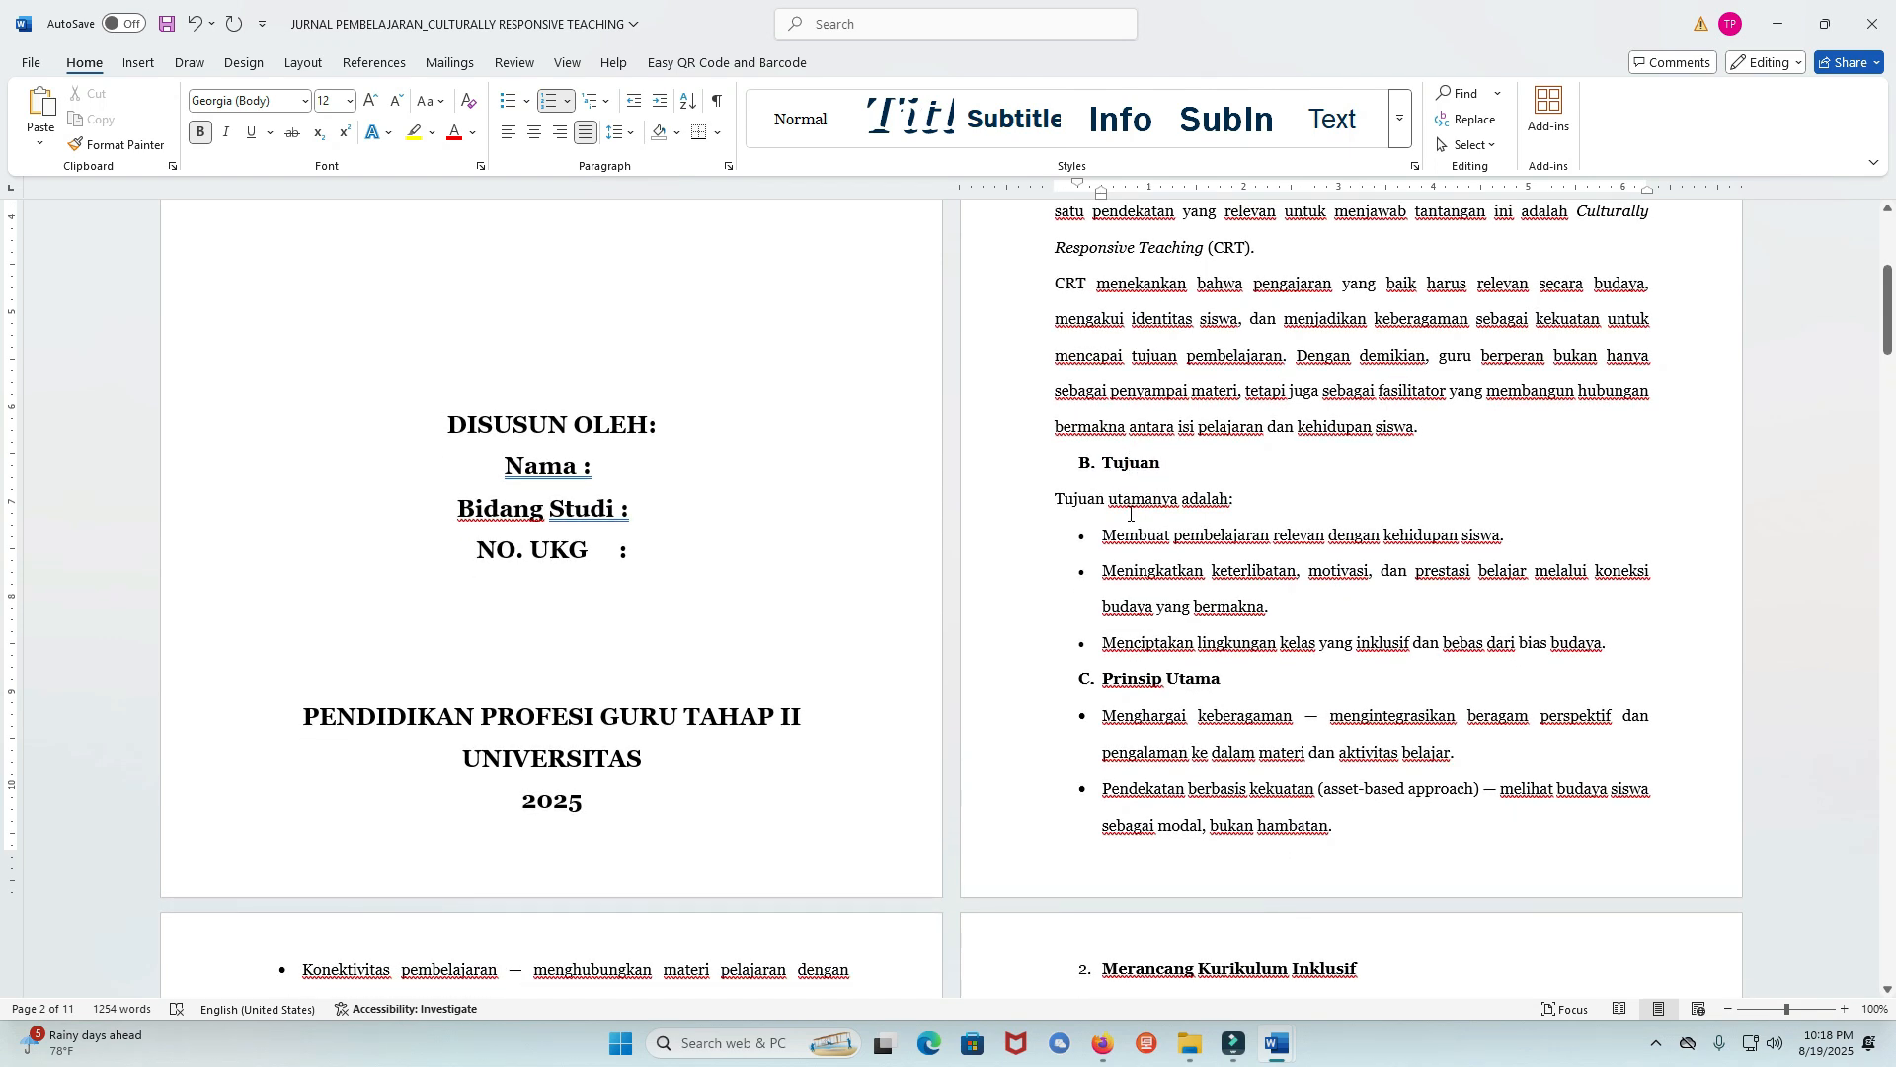
{"action": "scroll", "coordinate": [1131, 512], "scroll_direction": "down", "scroll_amount": 9}
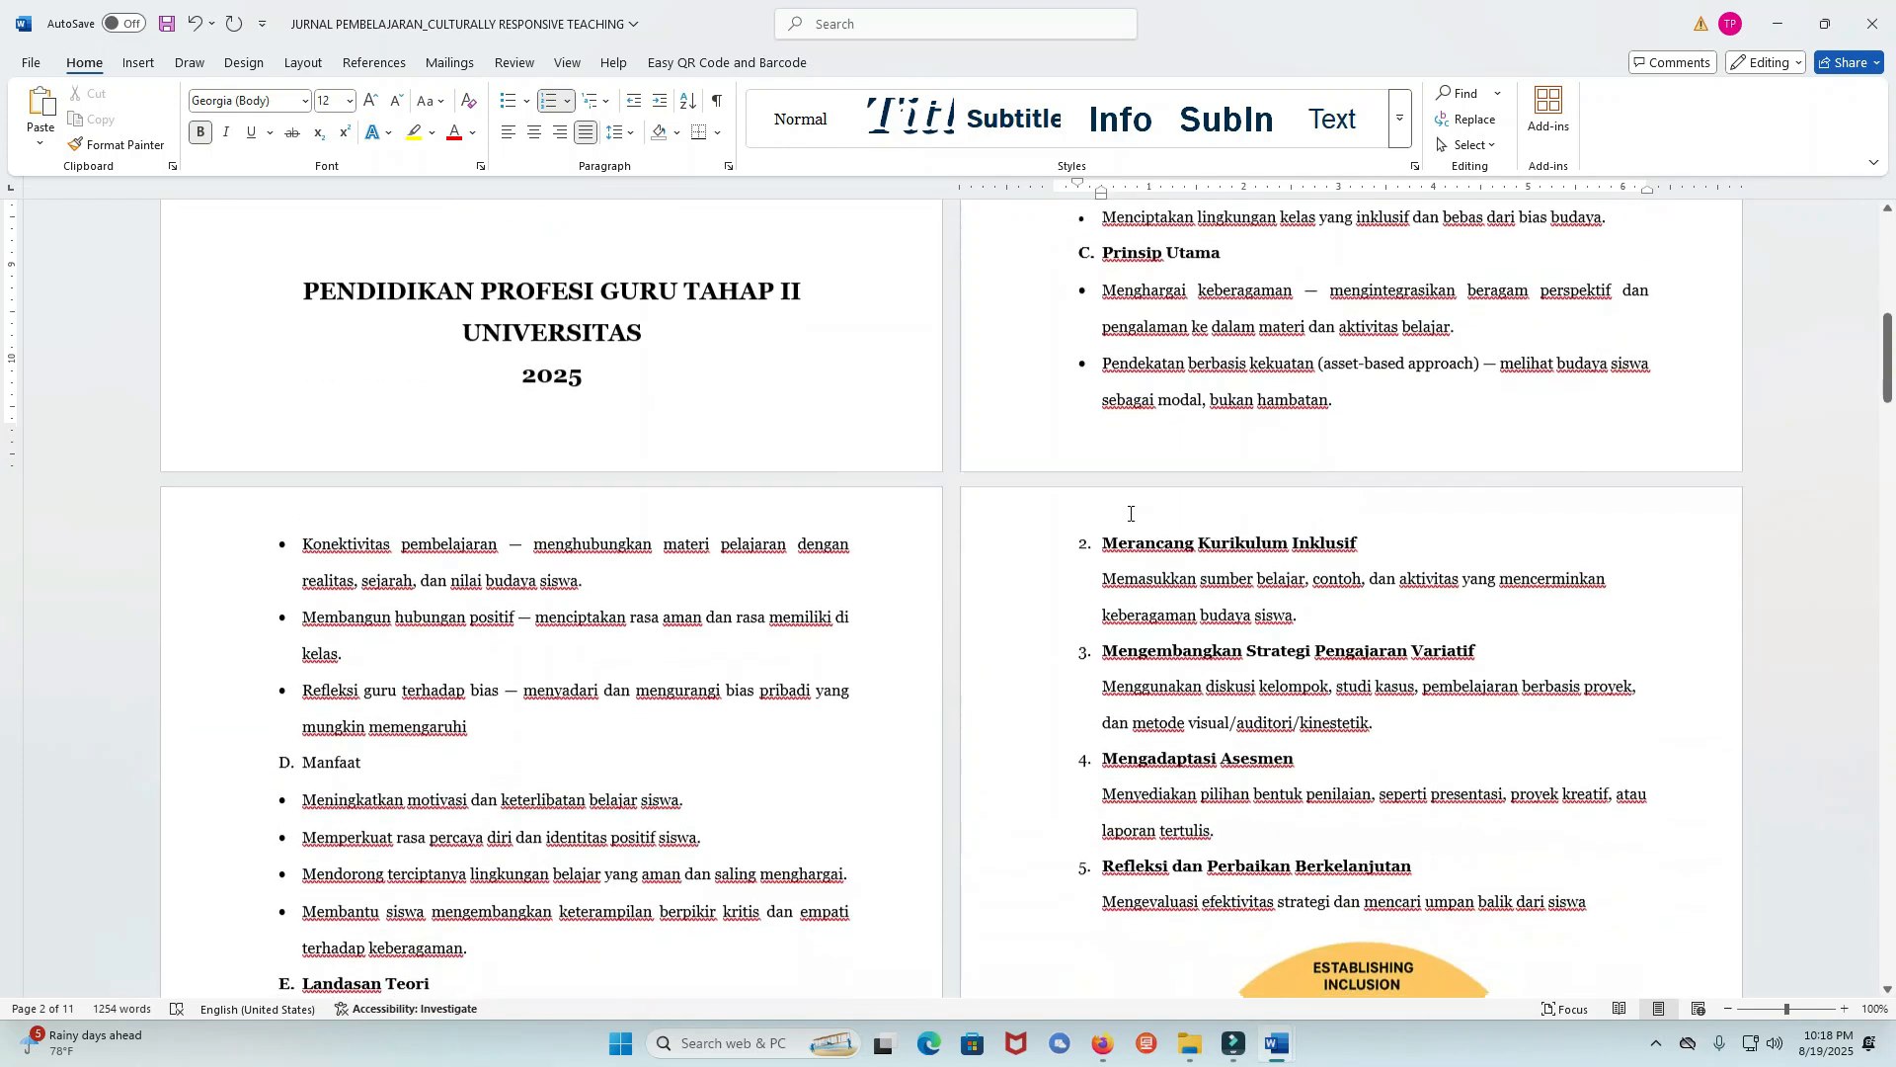
{"action": "scroll", "coordinate": [1131, 512], "scroll_direction": "down", "scroll_amount": 8}
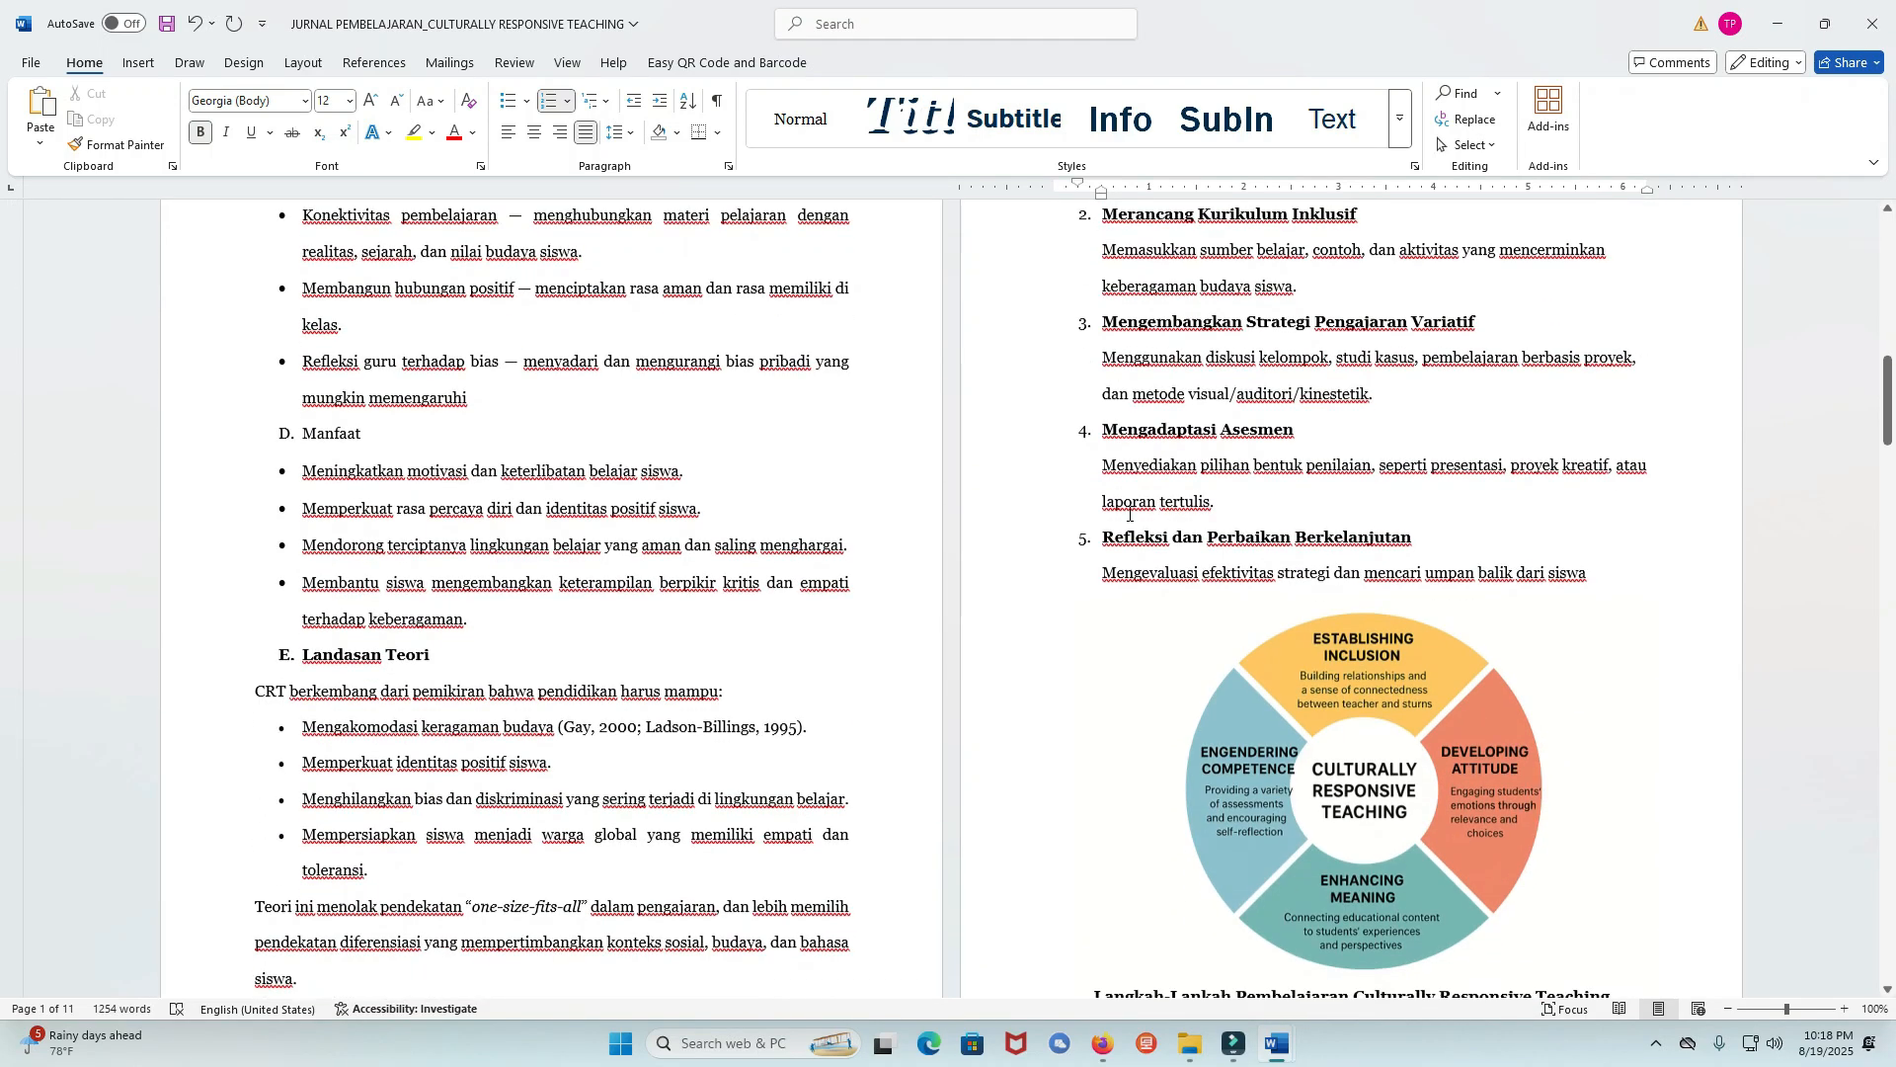
{"action": "scroll", "coordinate": [1131, 512], "scroll_direction": "up", "scroll_amount": 4}
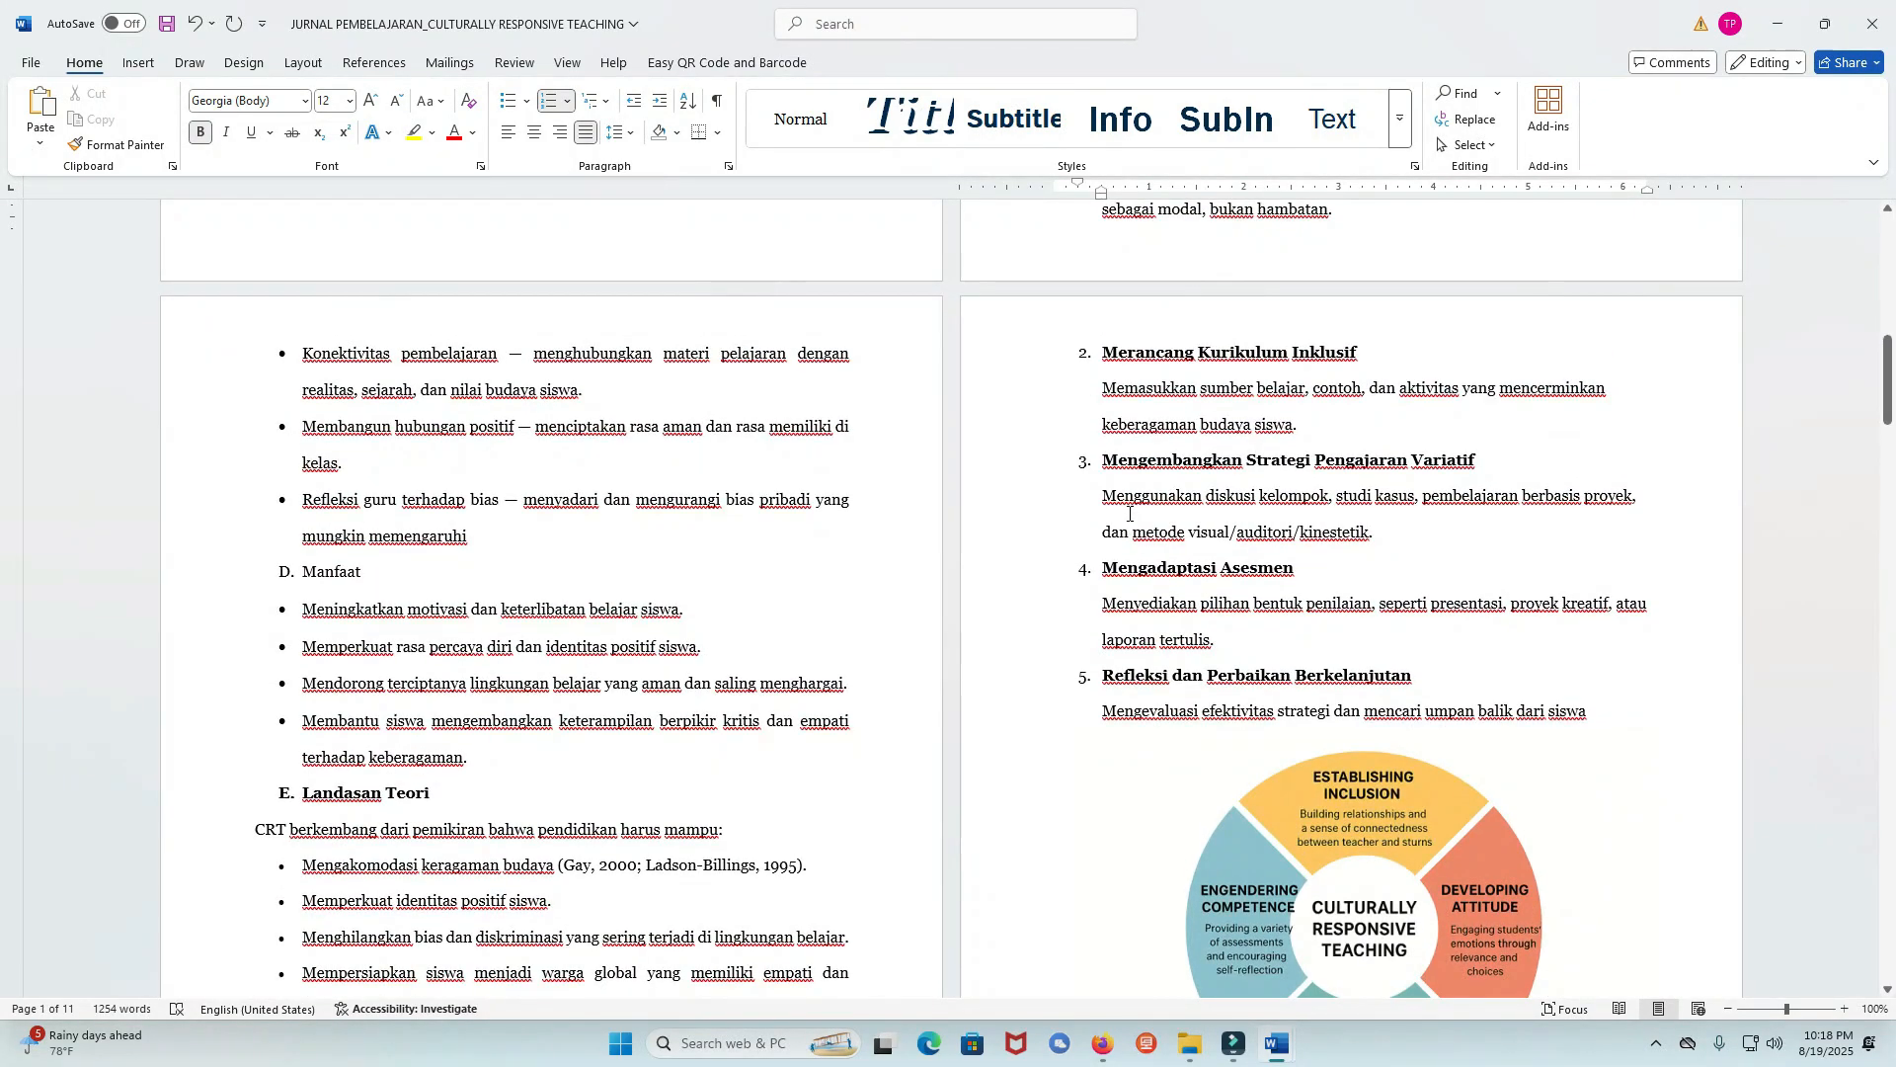
{"action": "scroll", "coordinate": [1130, 513], "scroll_direction": "down", "scroll_amount": 4}
{"action": "scroll", "coordinate": [1131, 512], "scroll_direction": "down", "scroll_amount": 3}
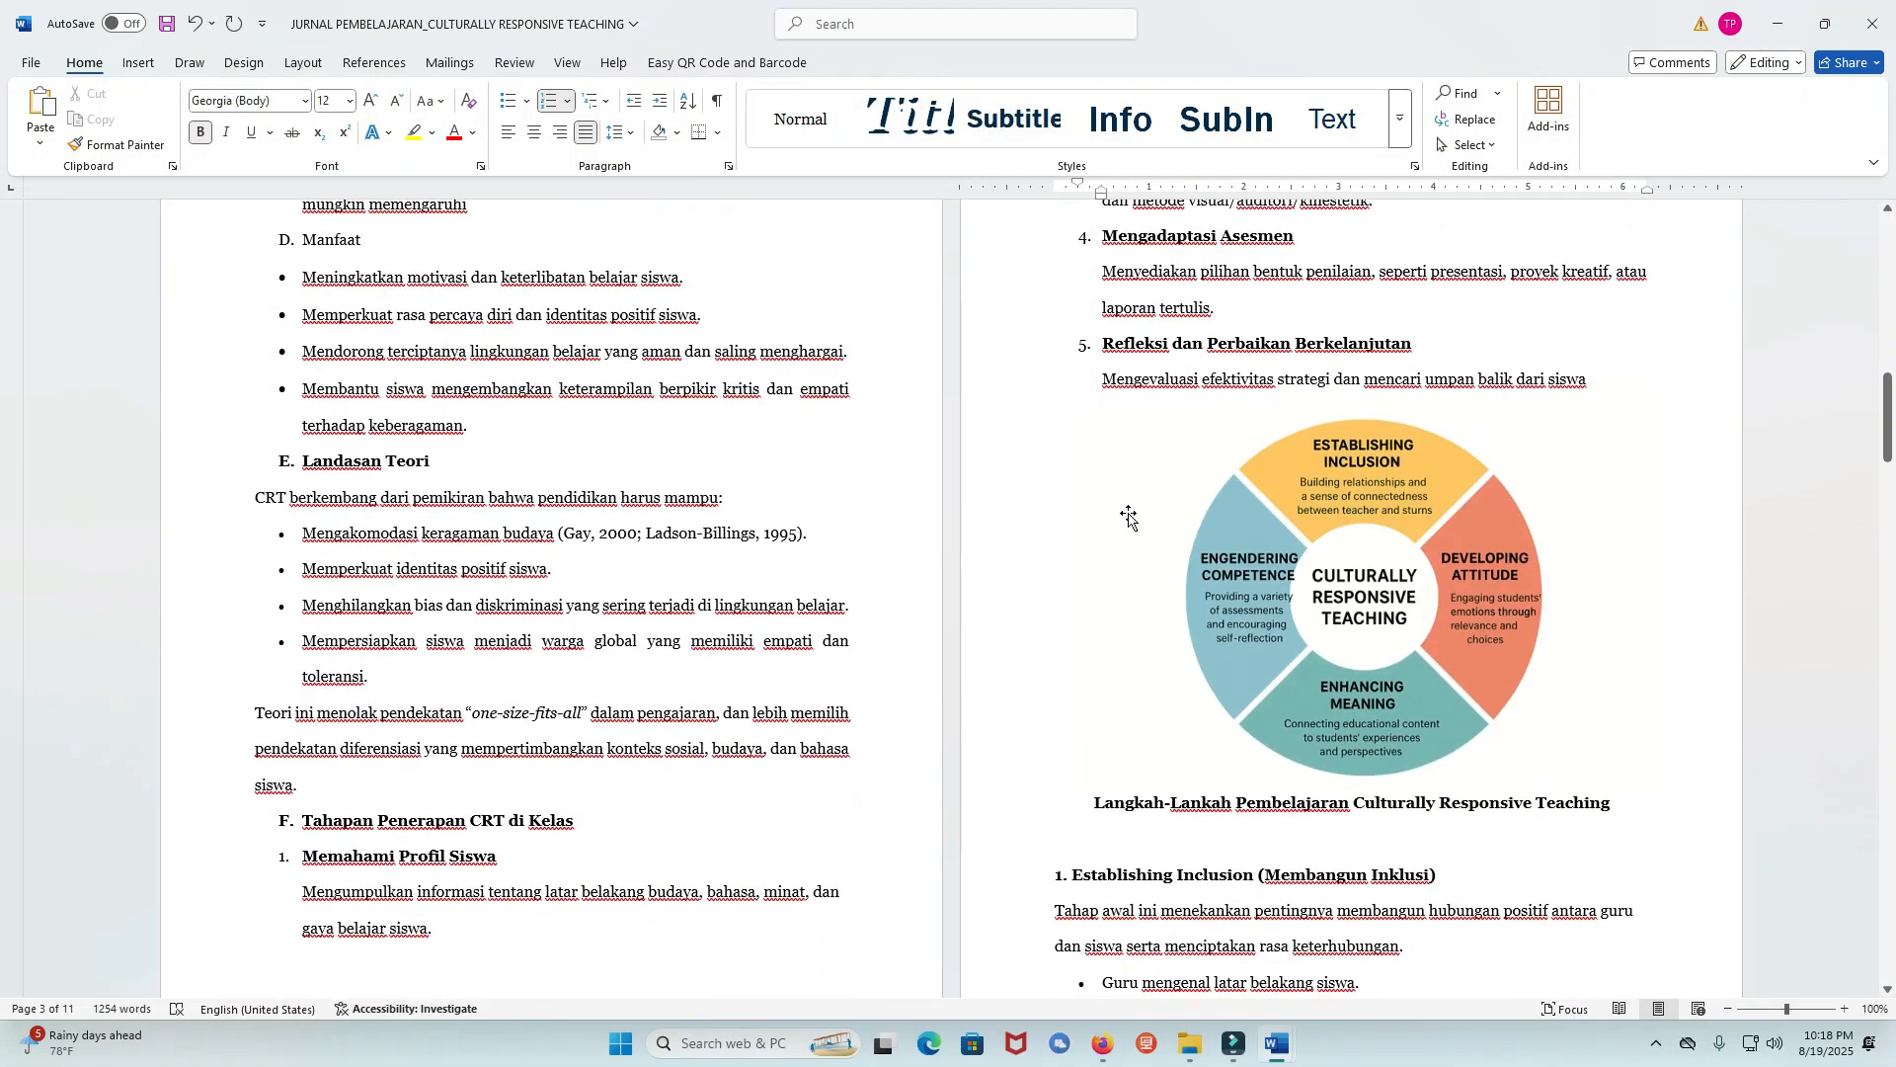
Examine the Culturally Responsive Teaching diagram, the learning steps described below it, and the table of CRT stages.
{"action": "left_click", "coordinate": [1262, 528]}
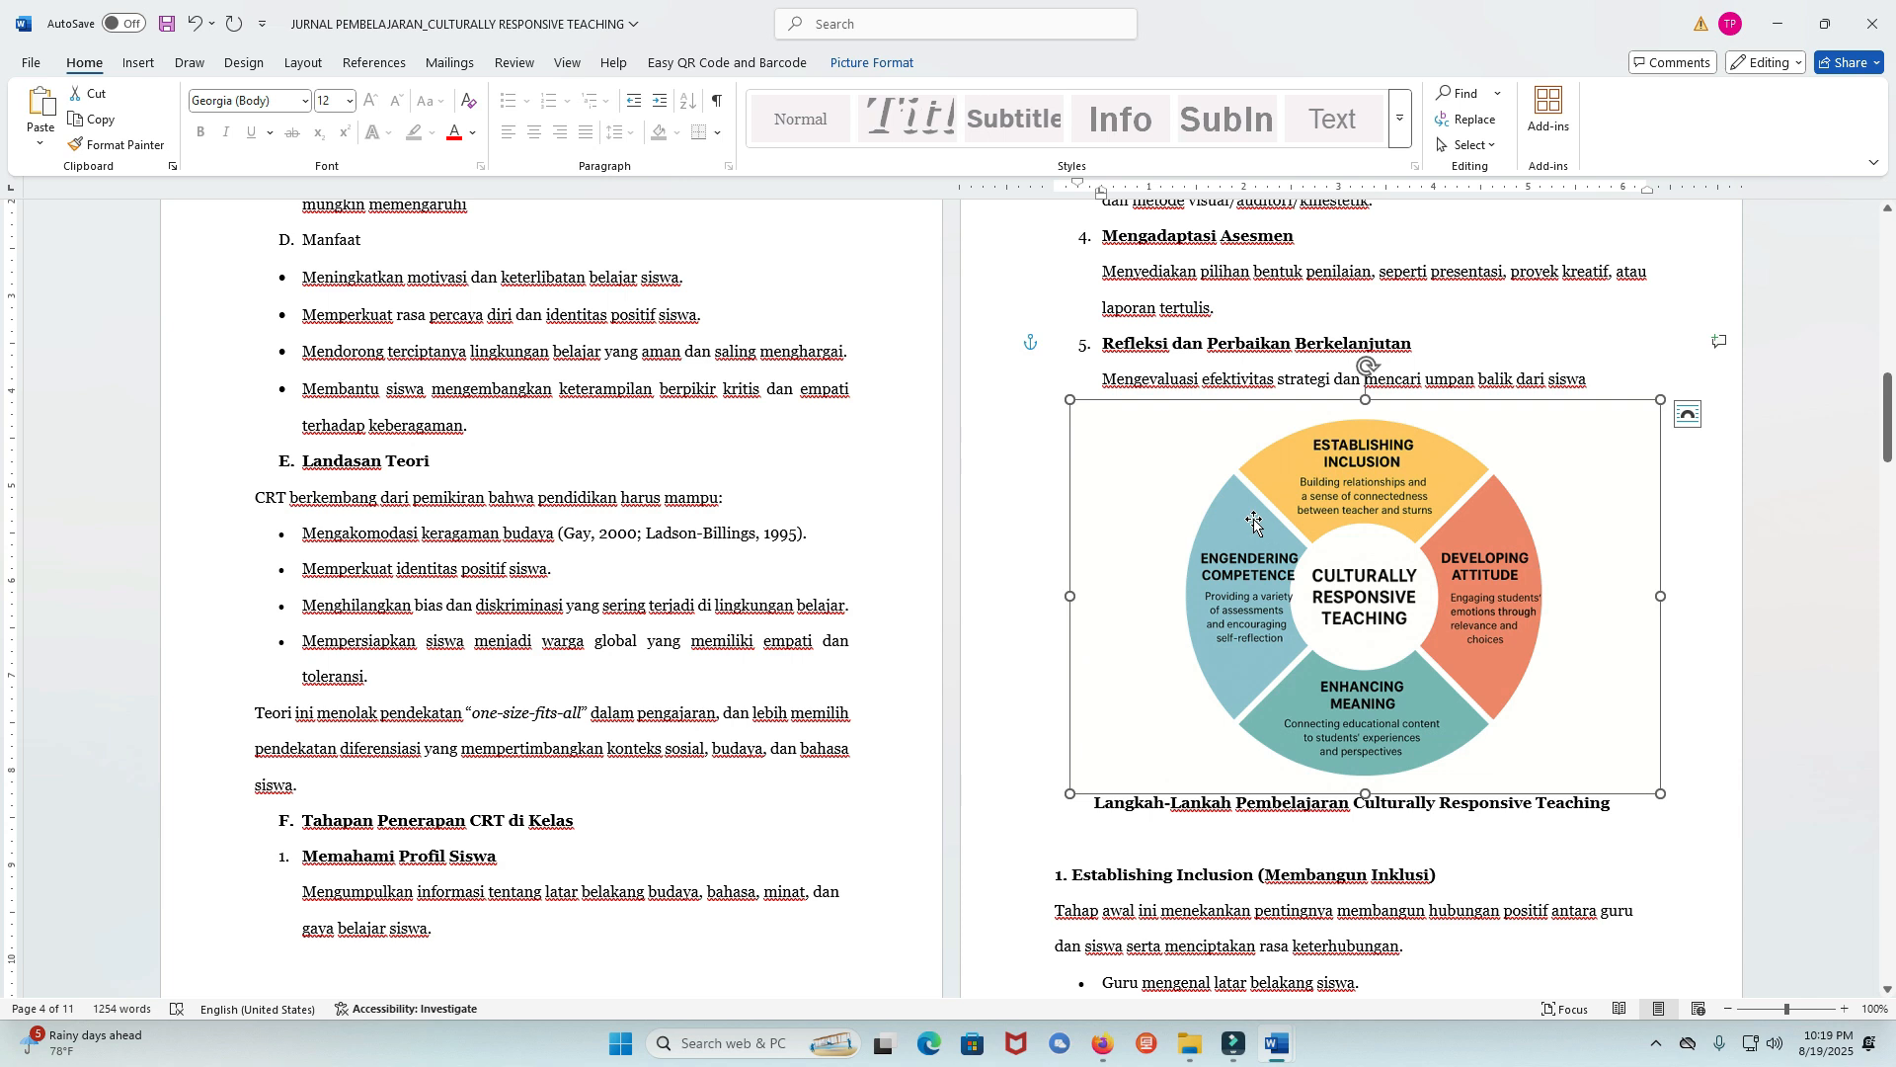
{"action": "left_click", "coordinate": [1372, 808]}
{"action": "scroll", "coordinate": [1096, 691], "scroll_direction": "down", "scroll_amount": 2}
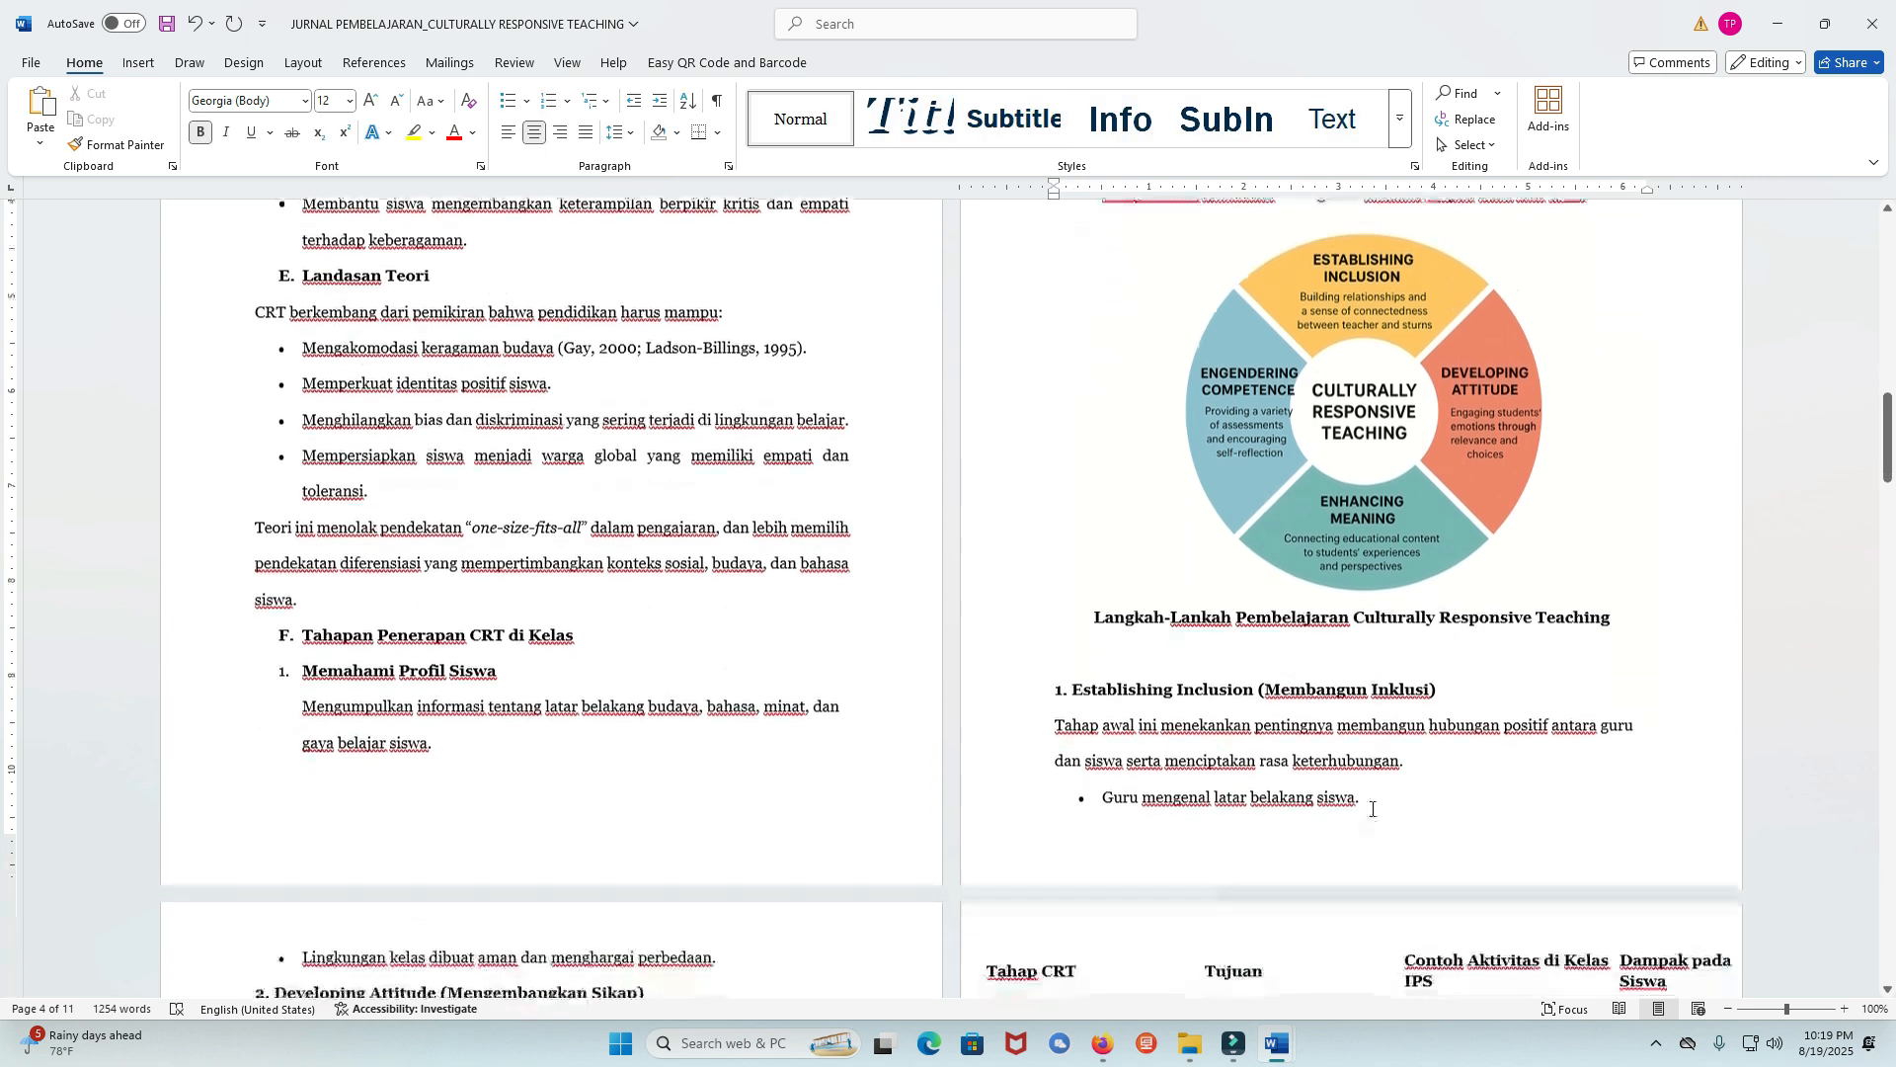
{"action": "left_click", "coordinate": [1095, 690]}
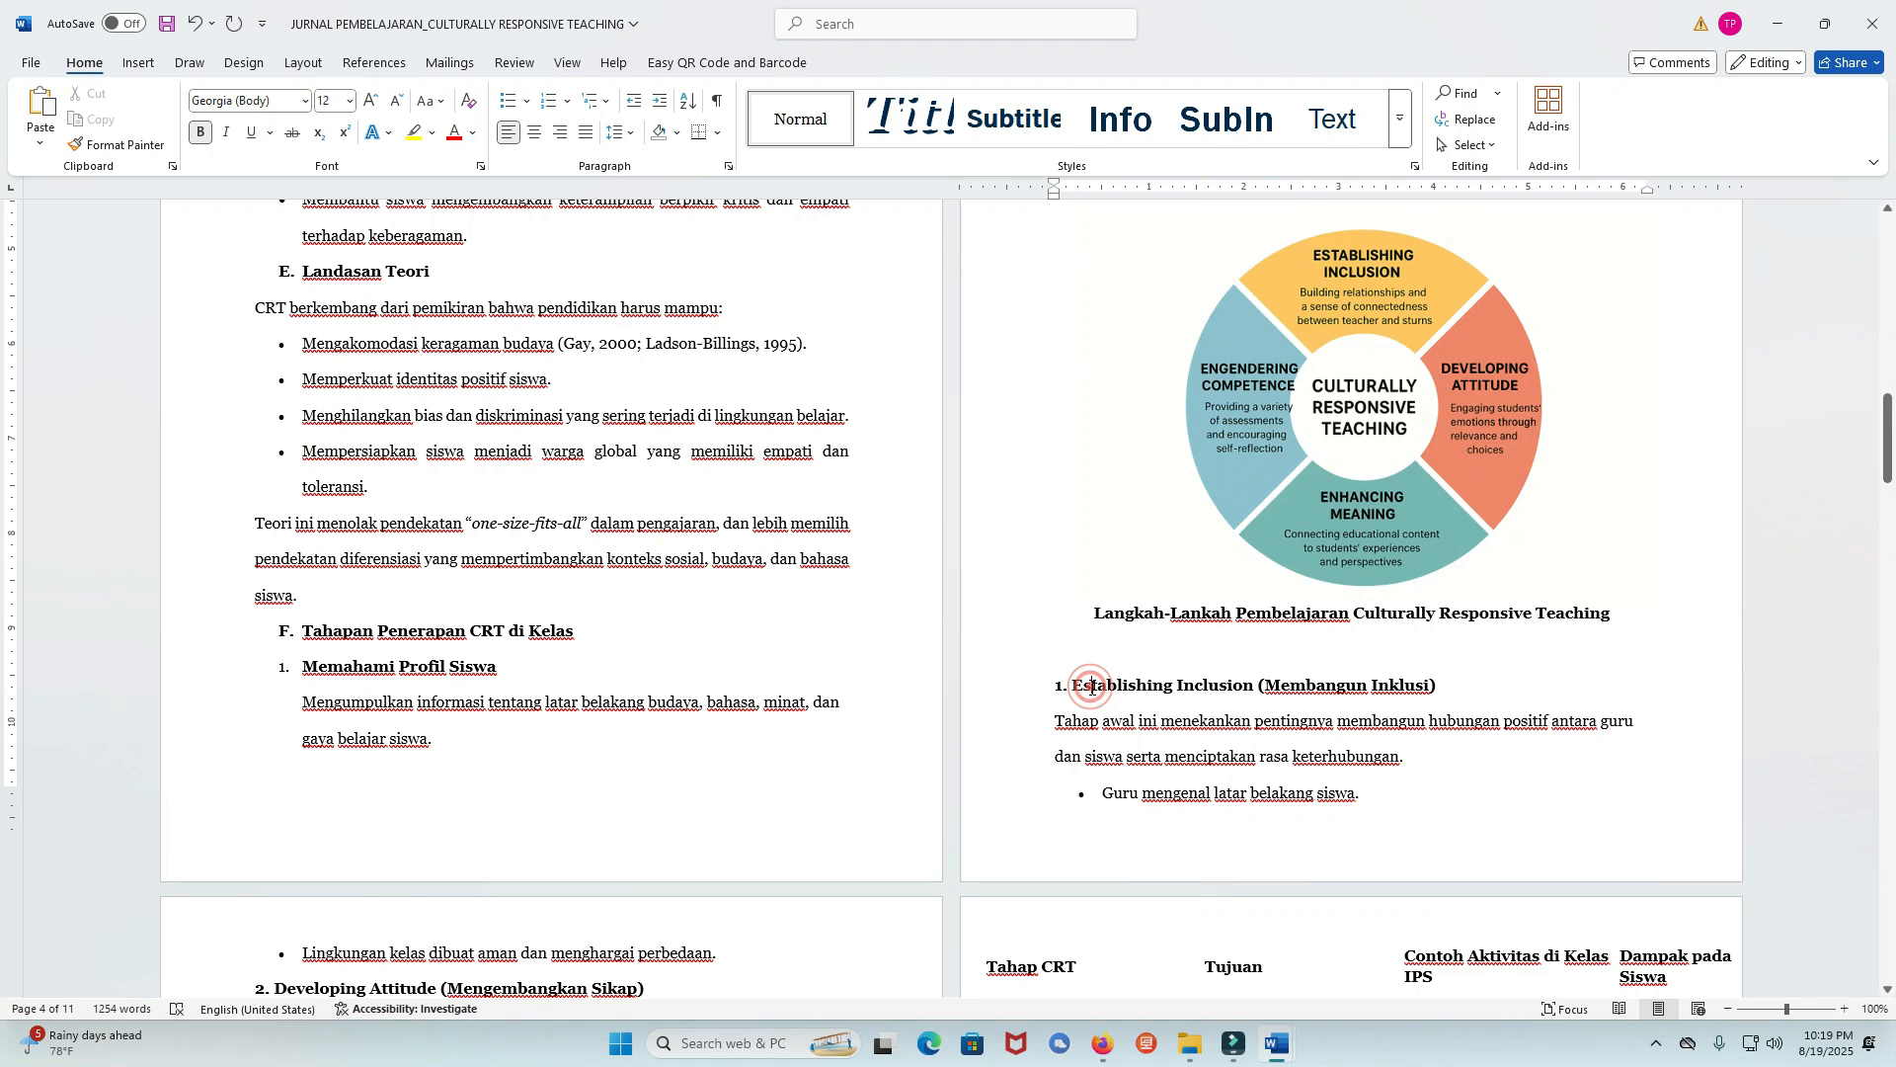
{"action": "scroll", "coordinate": [1093, 687], "scroll_direction": "down", "scroll_amount": 3}
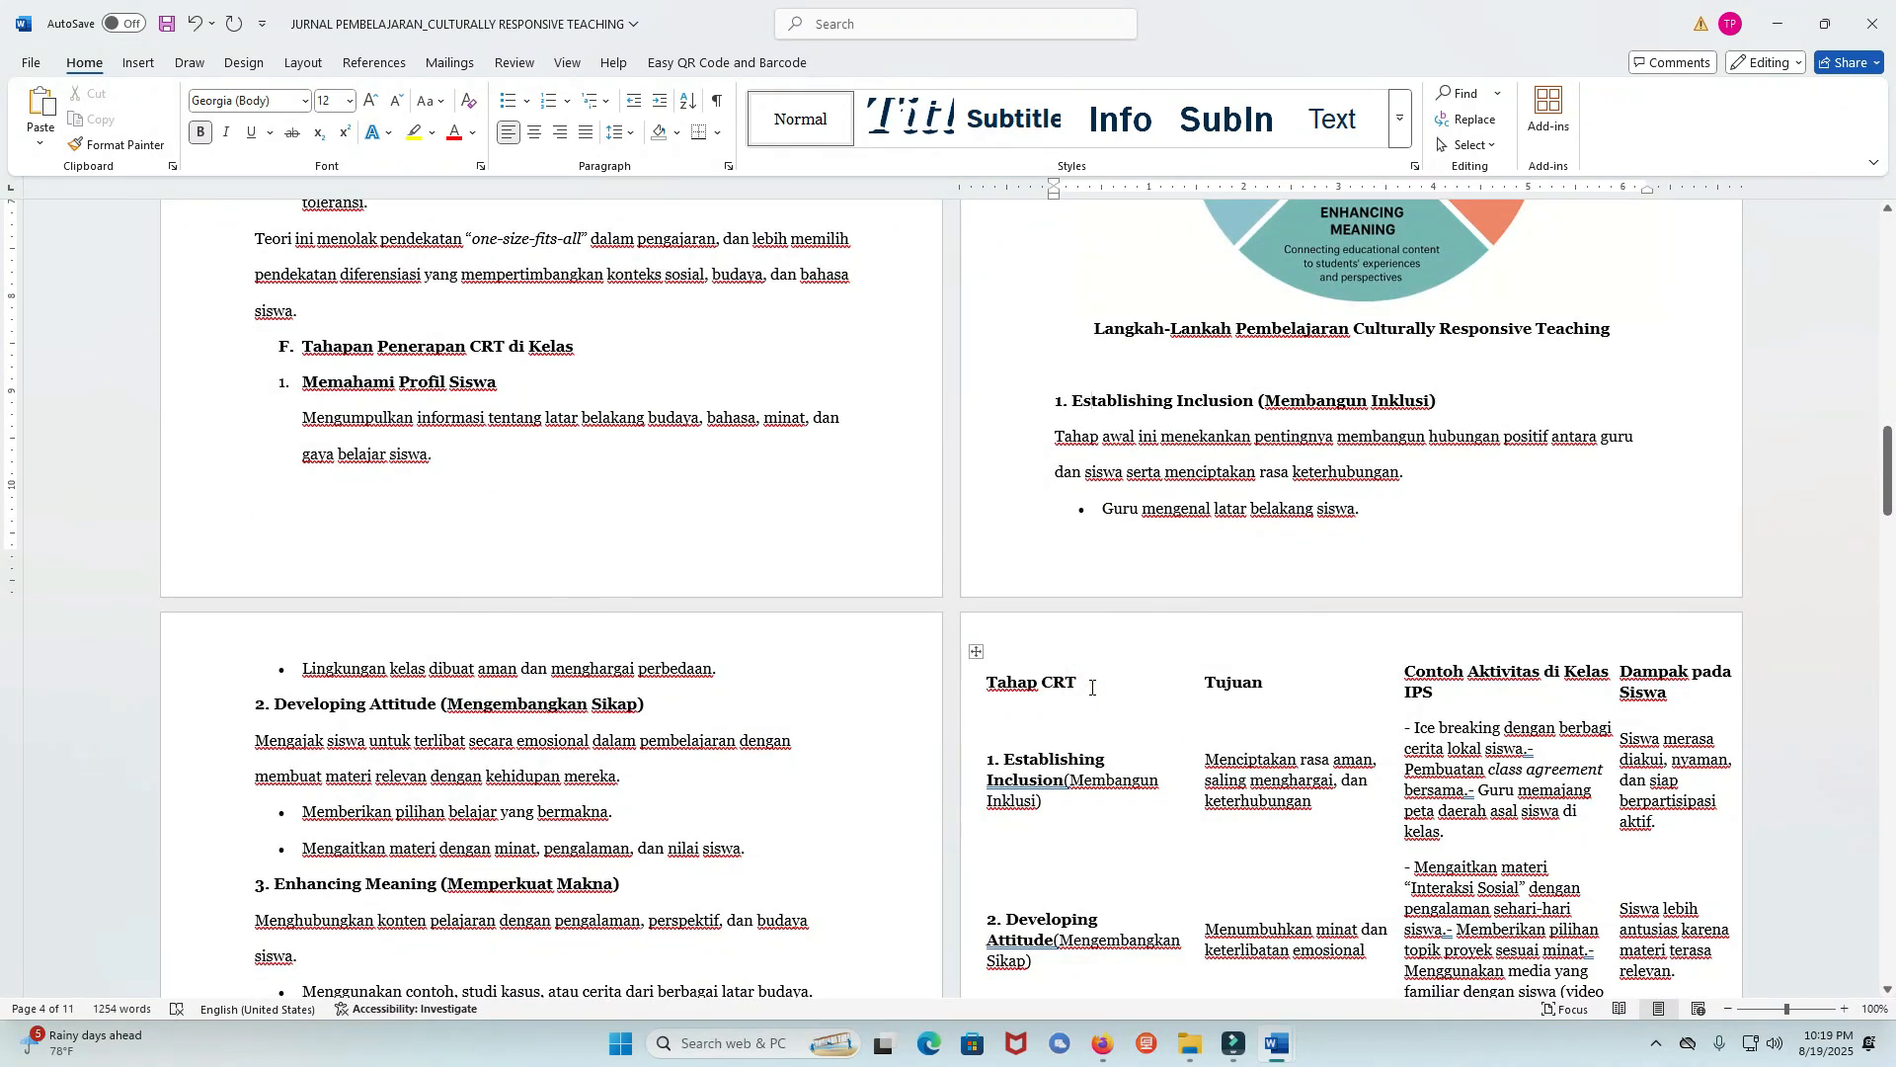
{"action": "scroll", "coordinate": [1093, 687], "scroll_direction": "down", "scroll_amount": 3}
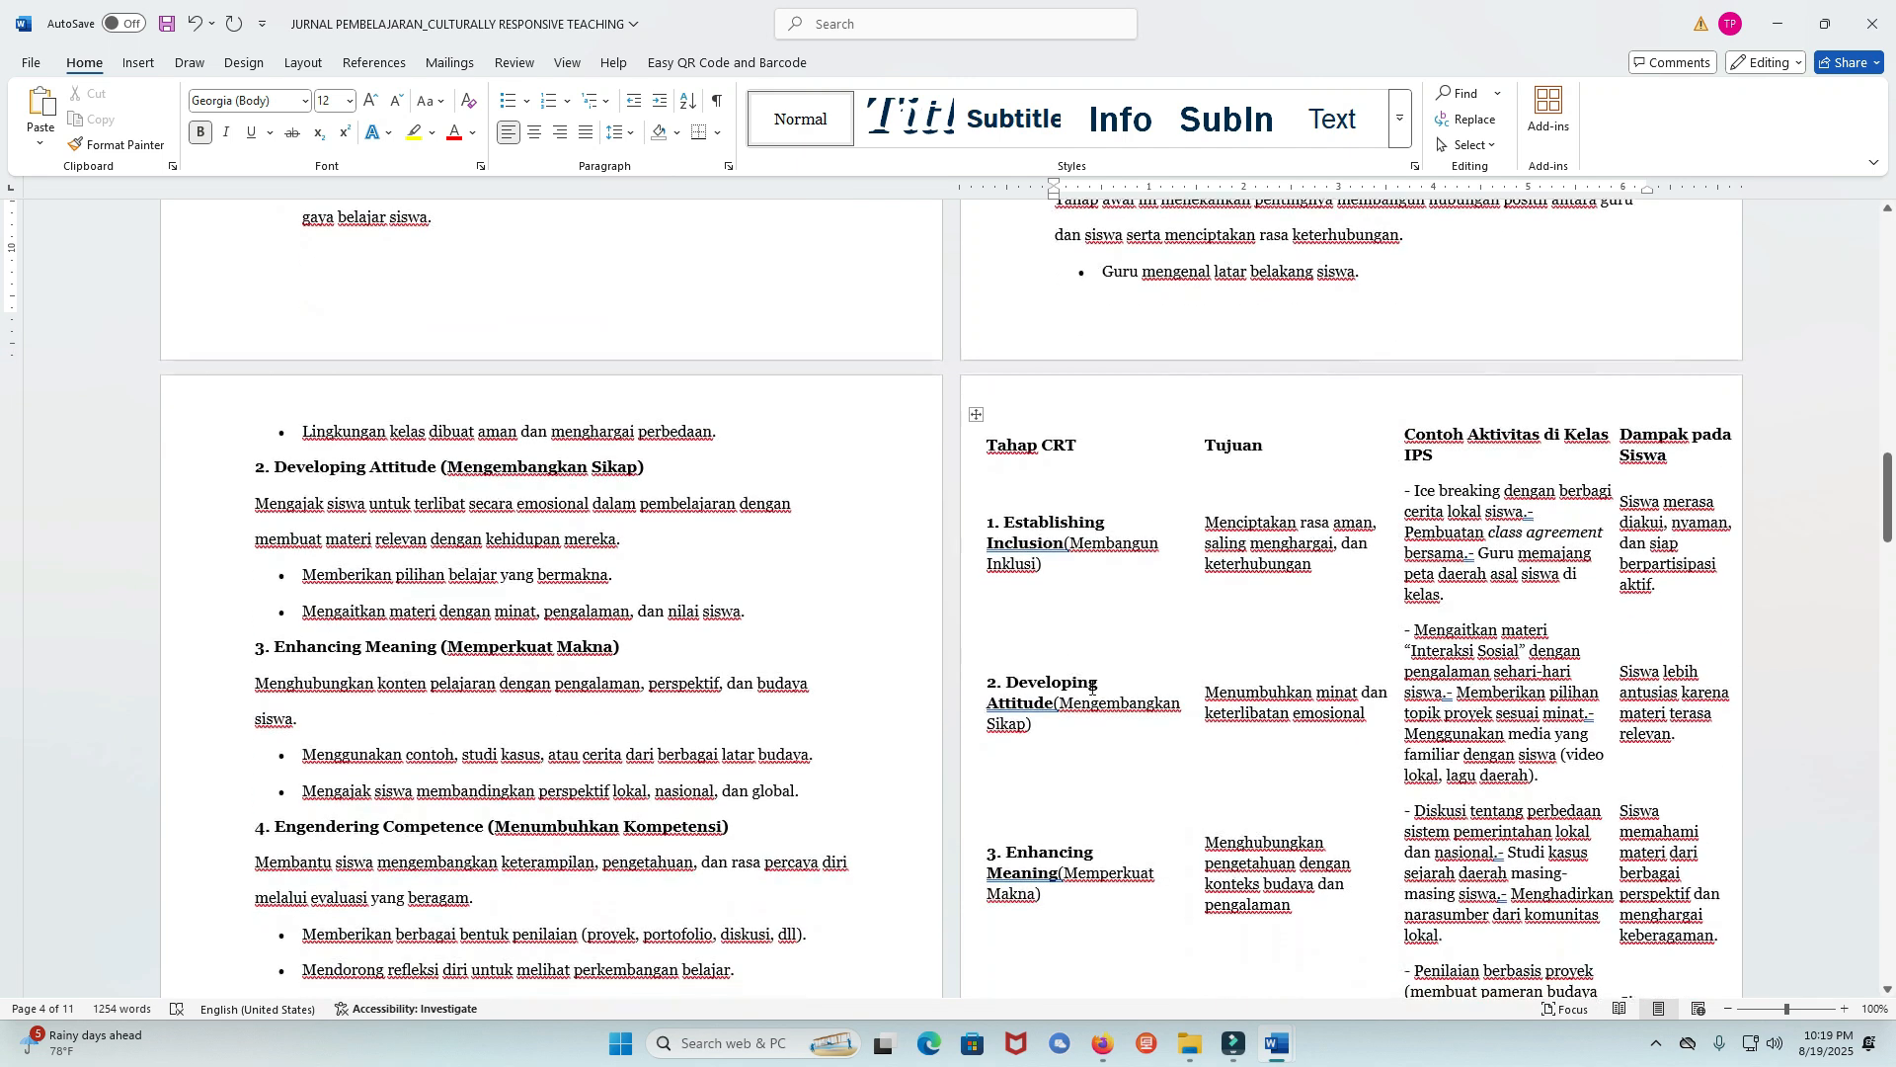
Read the remaining rows of the CRT stages table and the IPS lesson plan from Satuan Pendidikan to 3. Penutup.
{"action": "scroll", "coordinate": [1092, 687], "scroll_direction": "down", "scroll_amount": 1}
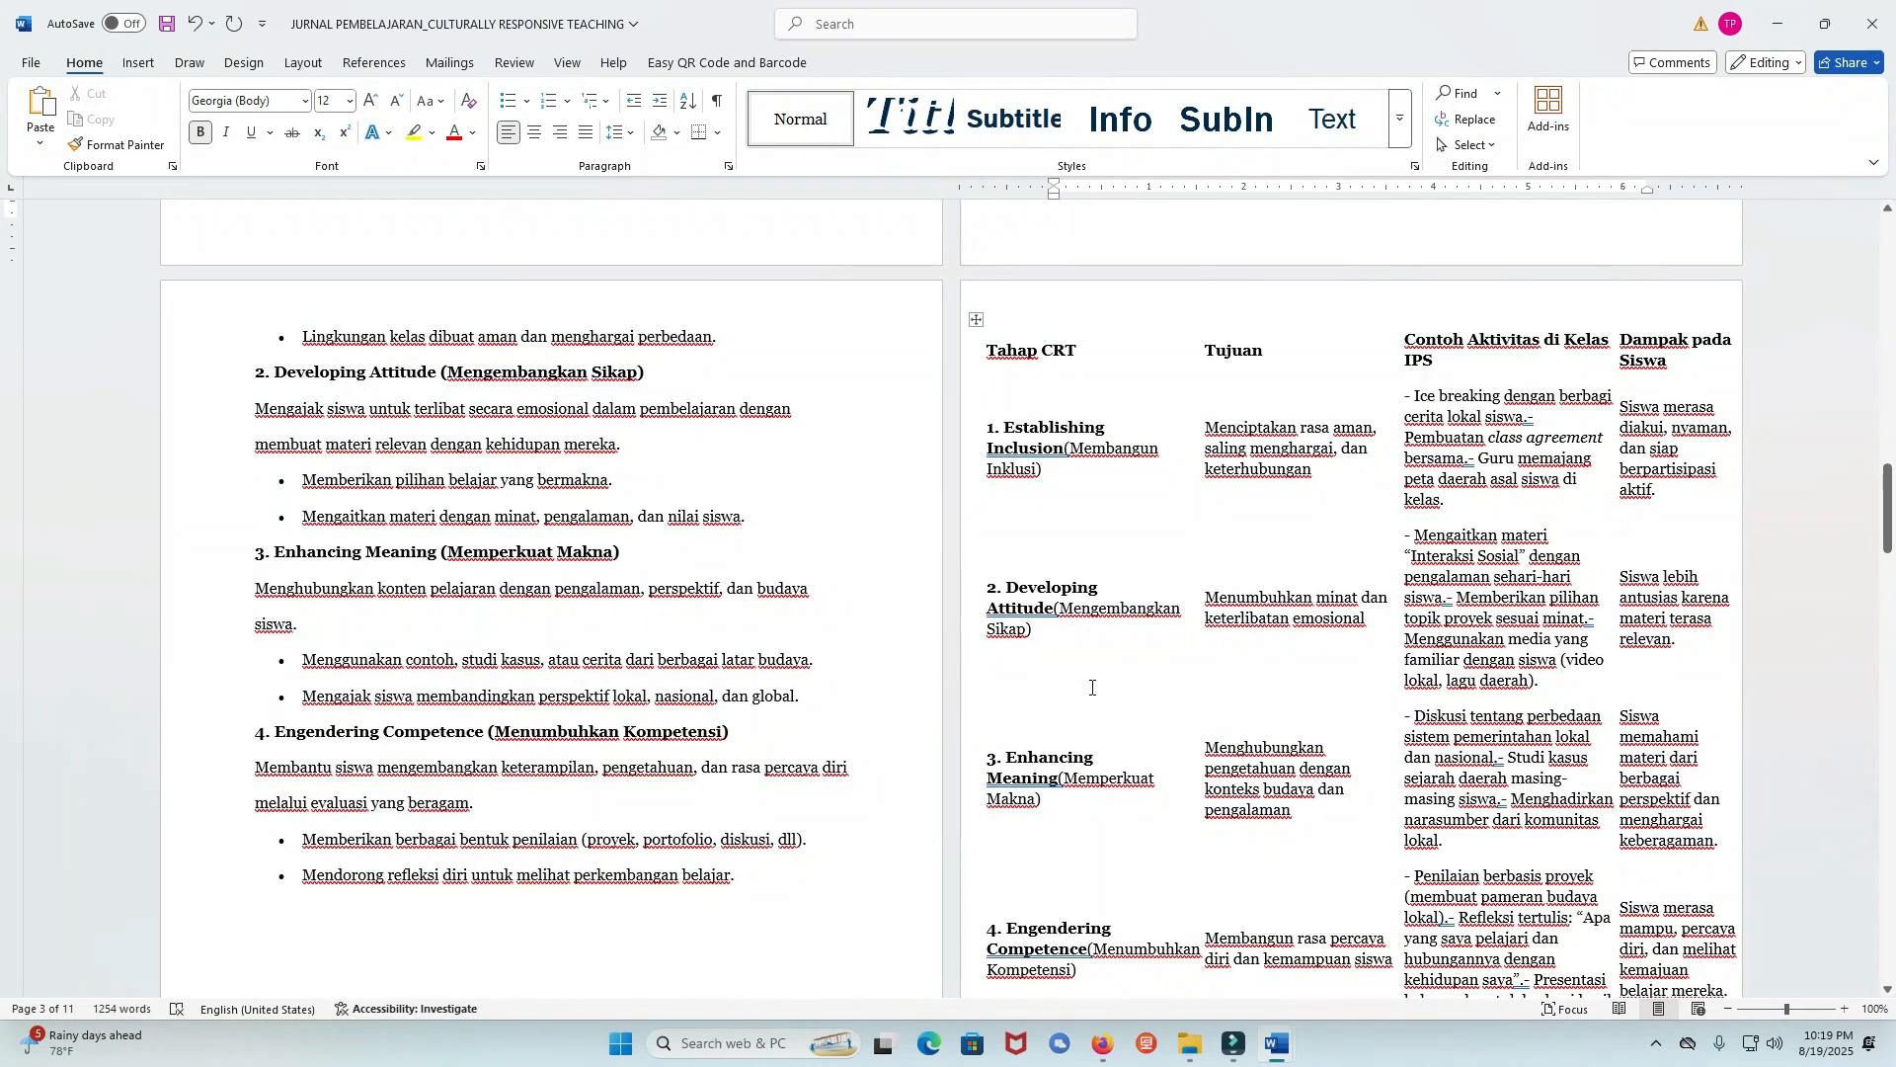
{"action": "scroll", "coordinate": [1092, 688], "scroll_direction": "down", "scroll_amount": 2}
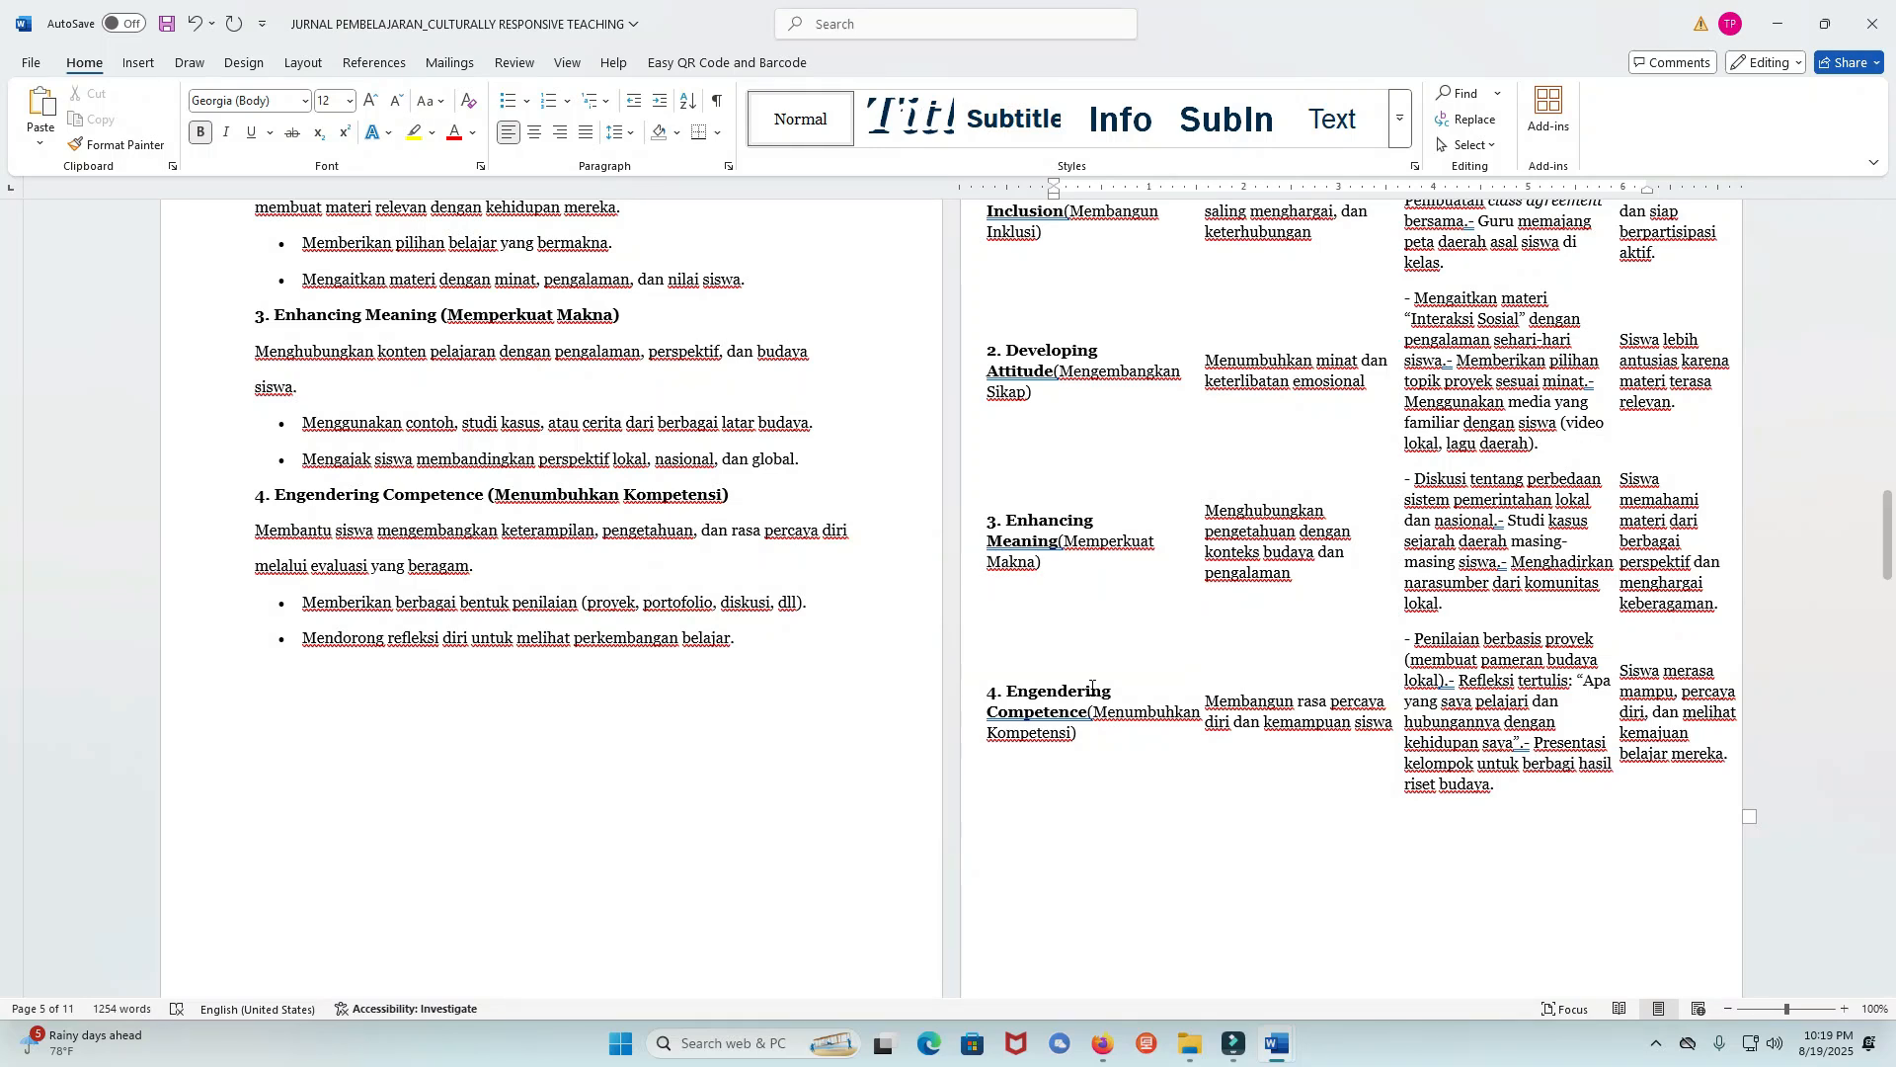
{"action": "scroll", "coordinate": [1092, 687], "scroll_direction": "down", "scroll_amount": 3}
{"action": "scroll", "coordinate": [1092, 687], "scroll_direction": "down", "scroll_amount": 3}
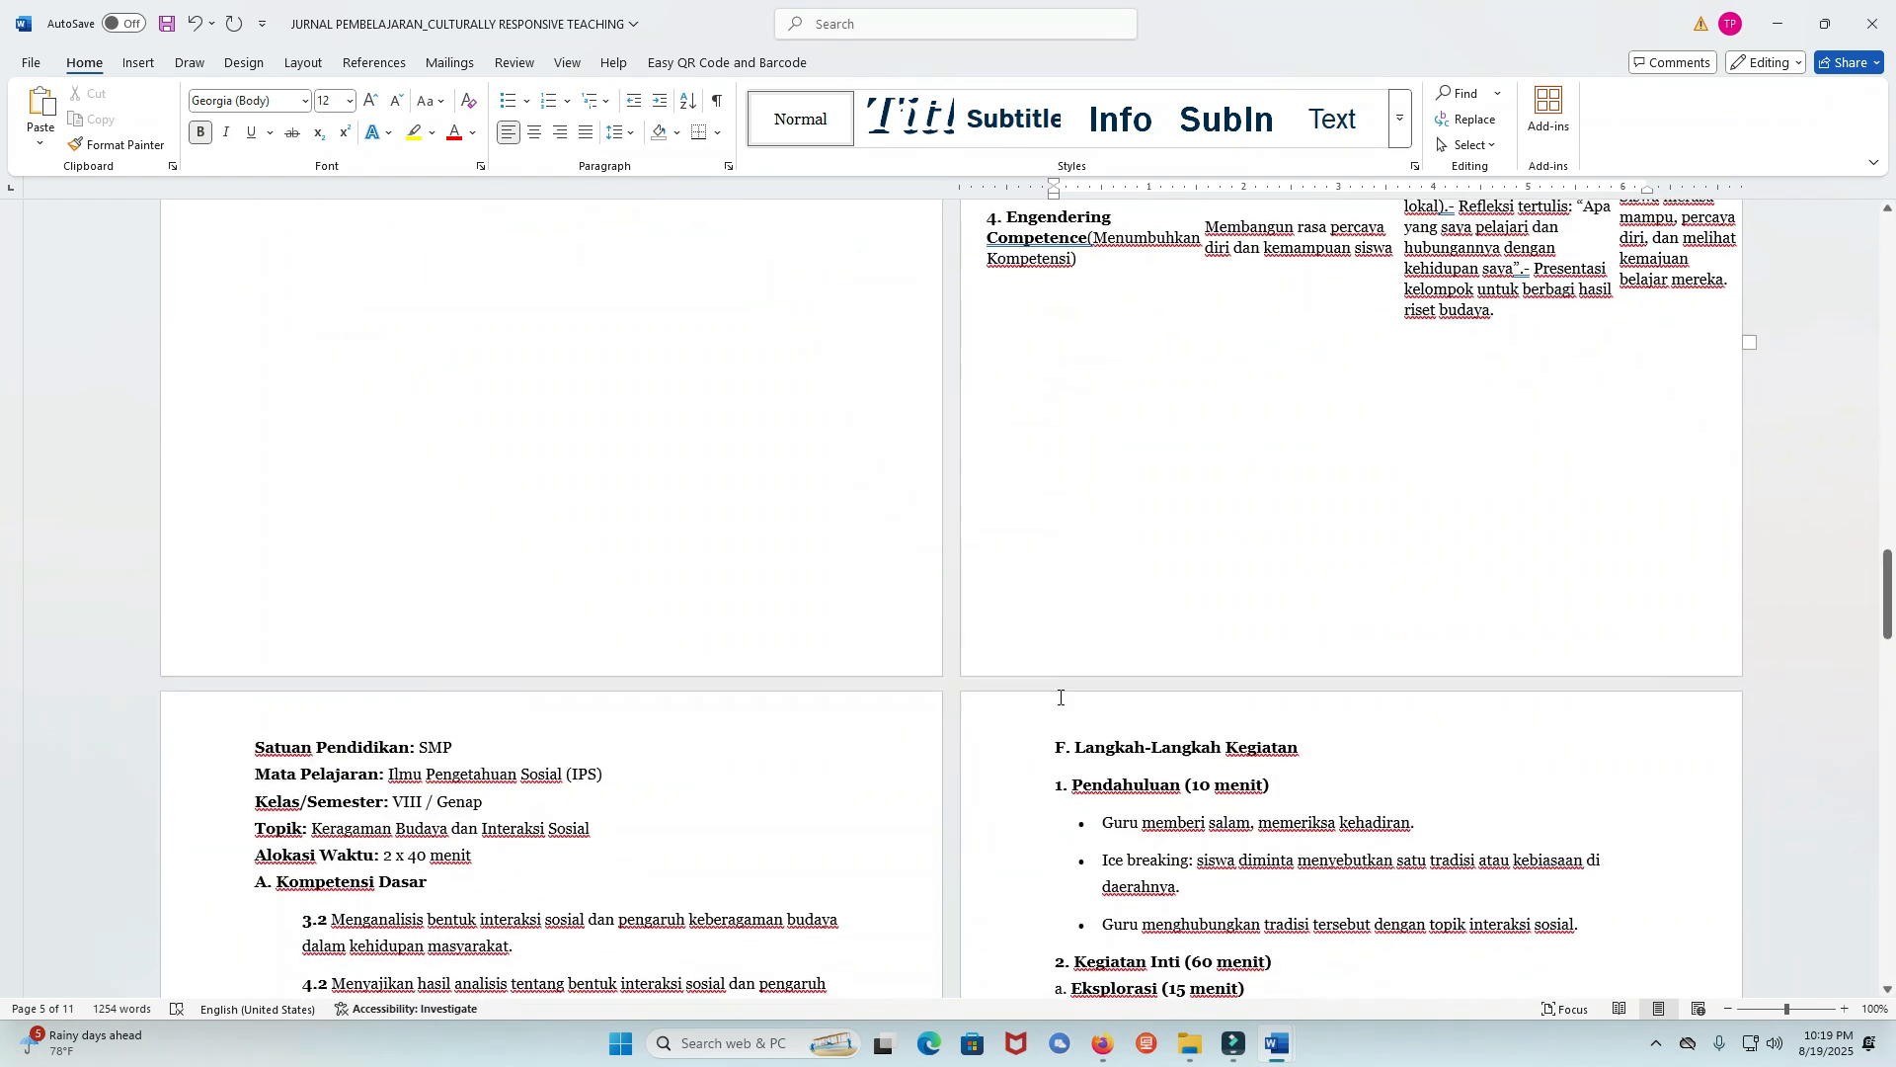
{"action": "left_click", "coordinate": [498, 739]}
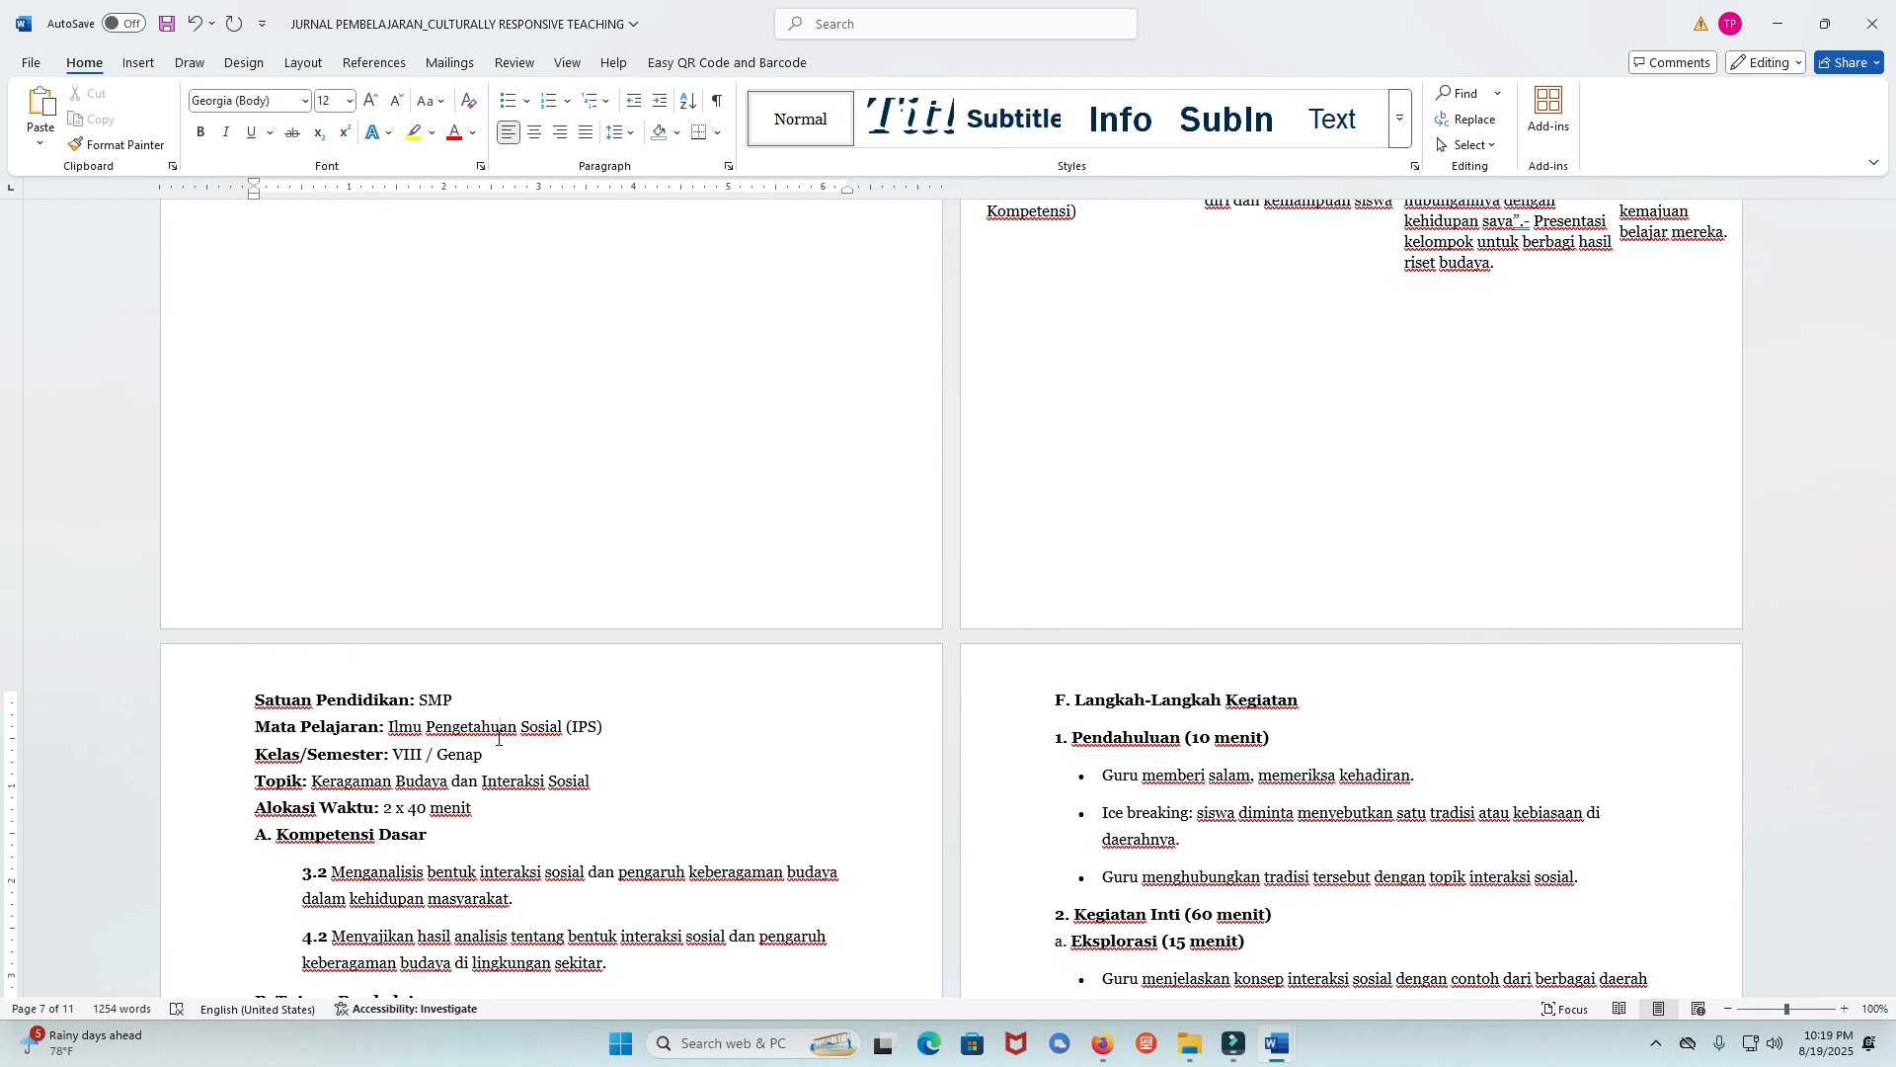
{"action": "scroll", "coordinate": [499, 738], "scroll_direction": "down", "scroll_amount": 2}
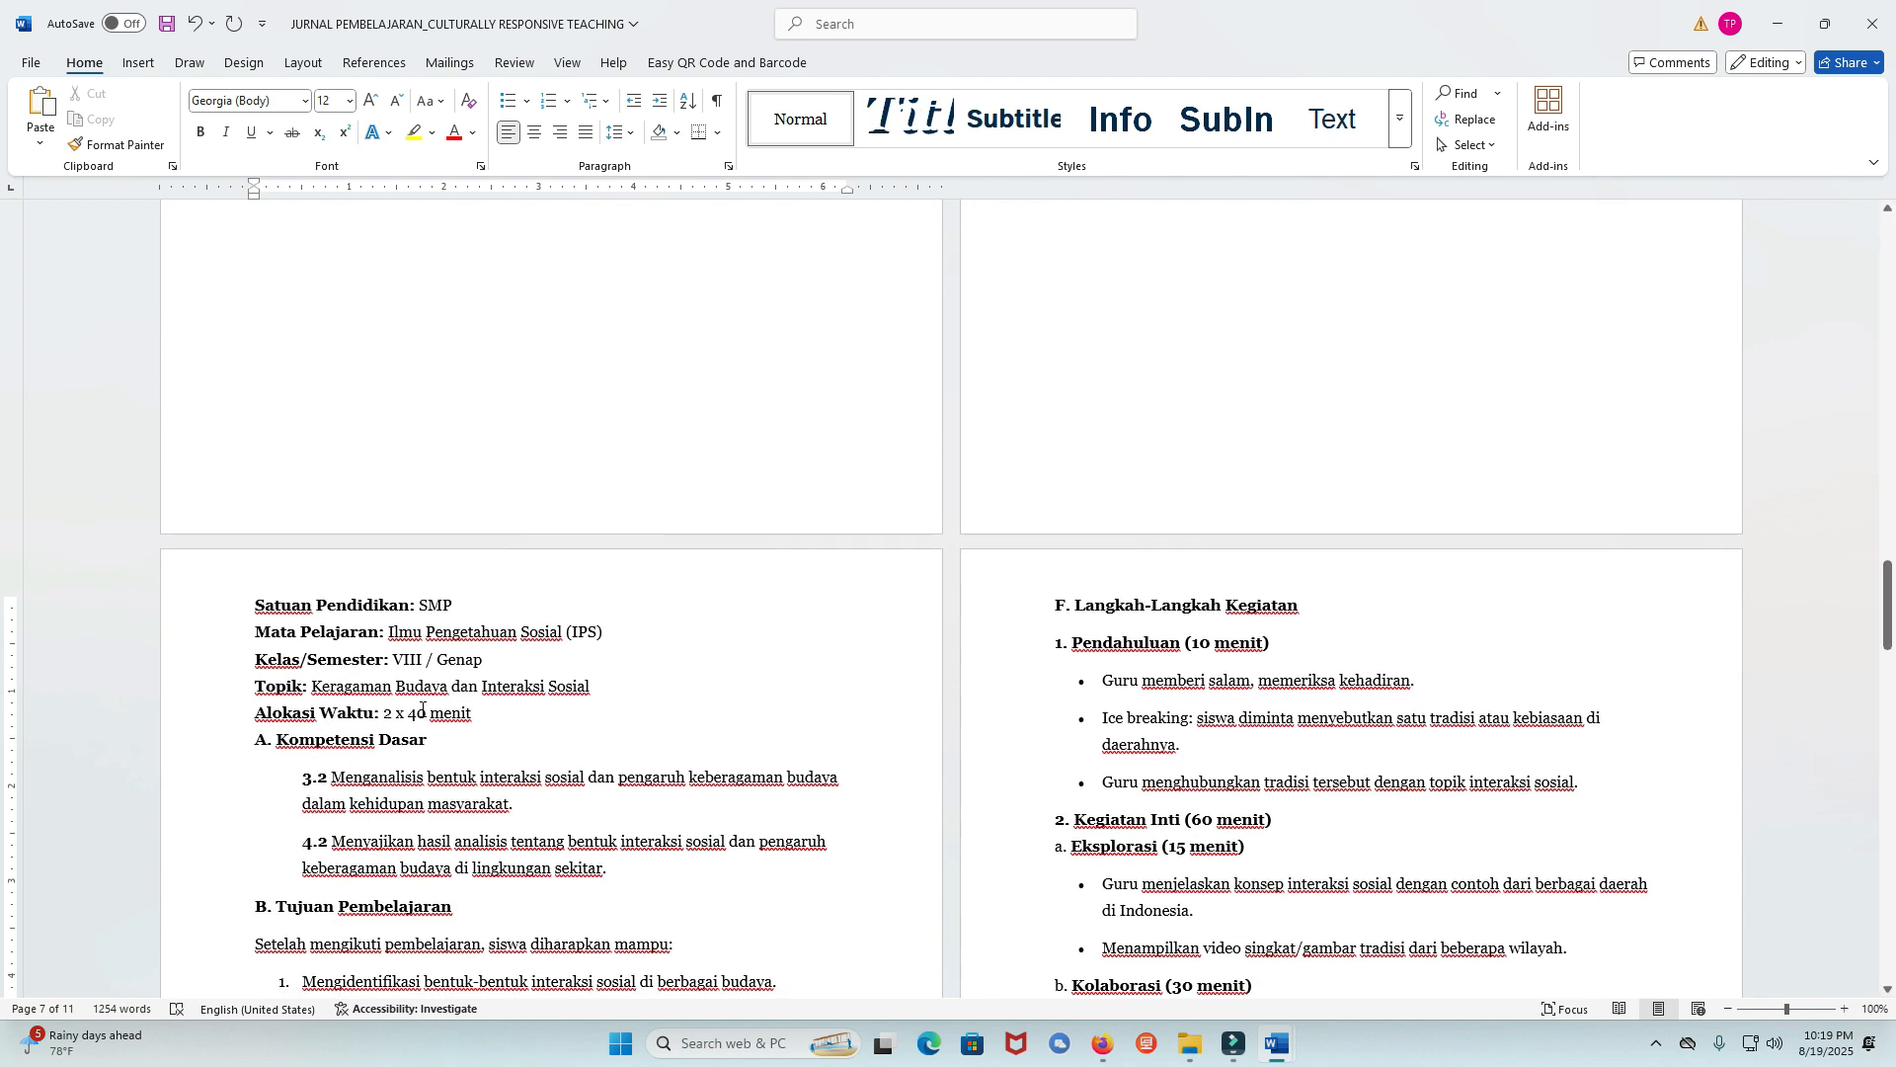
{"action": "left_click_drag", "start_coordinate": [403, 637], "coordinate": [517, 635]}
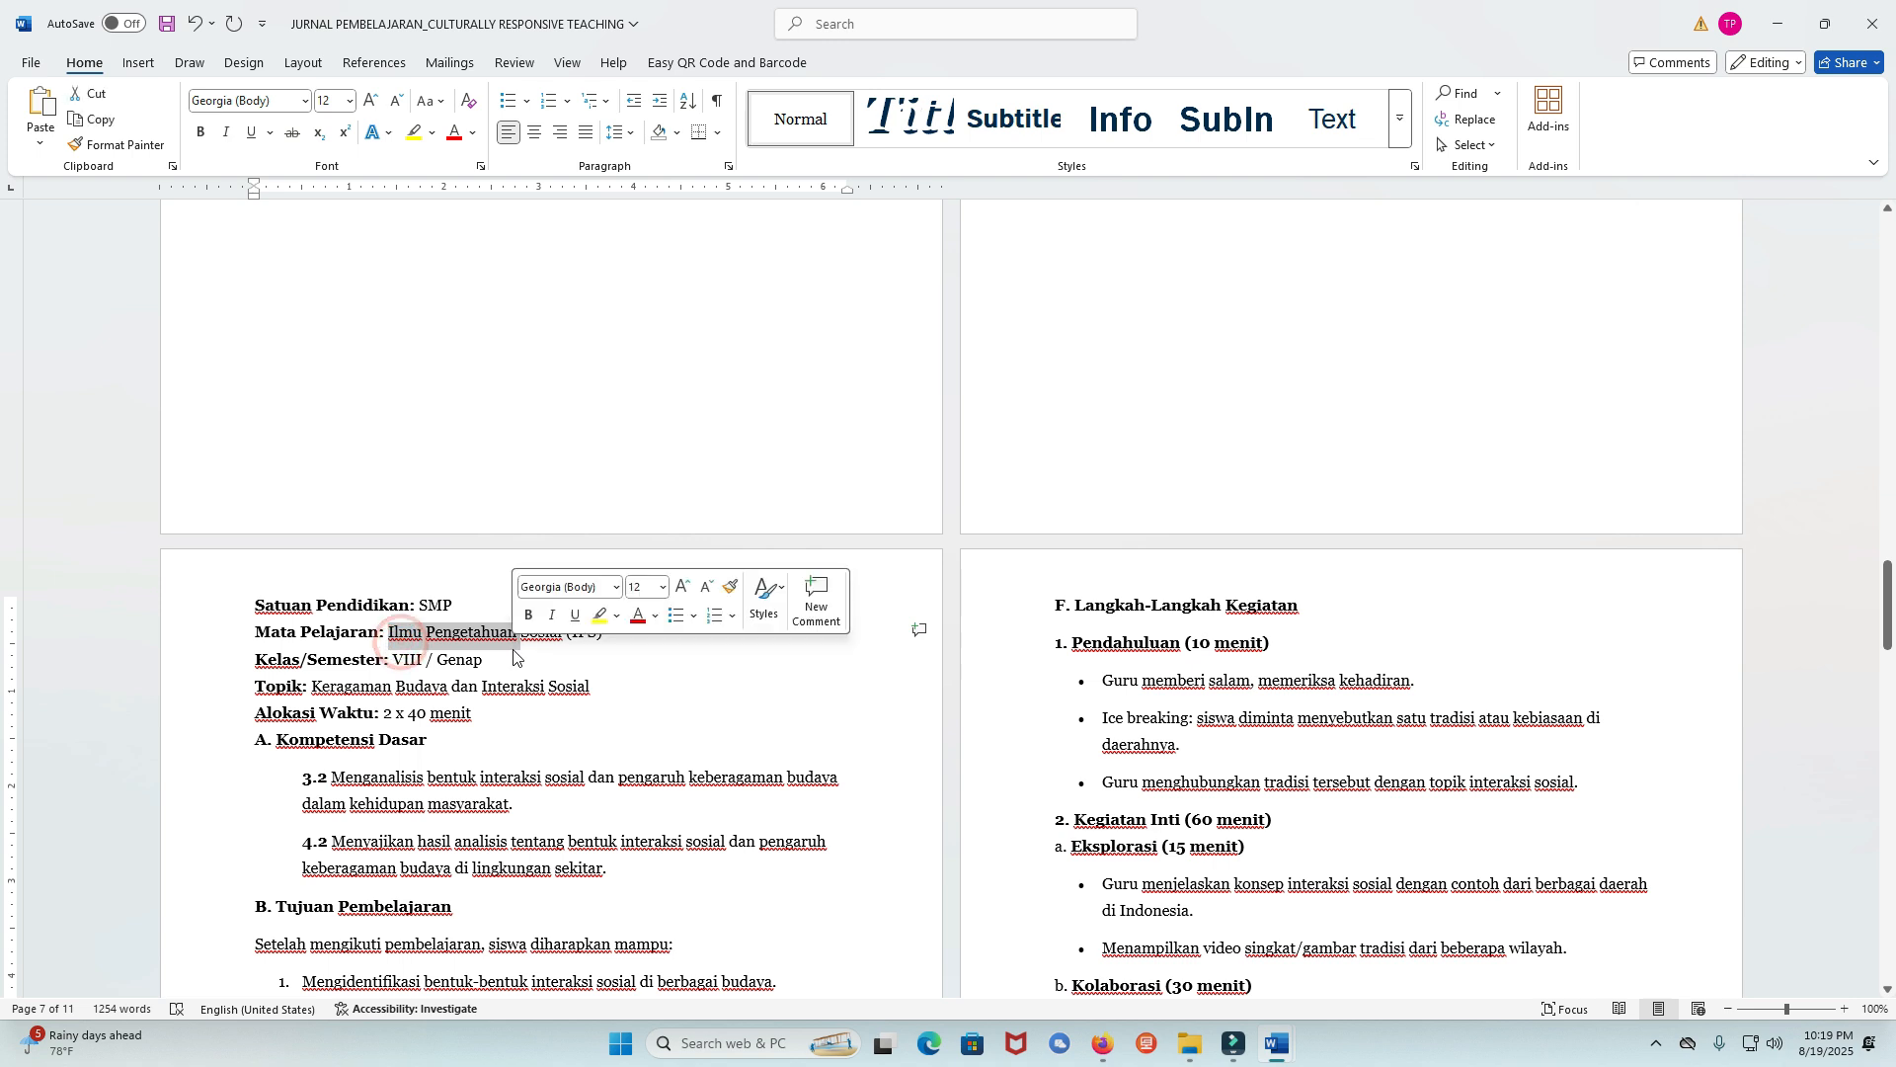
{"action": "scroll", "coordinate": [505, 651], "scroll_direction": "down", "scroll_amount": 5}
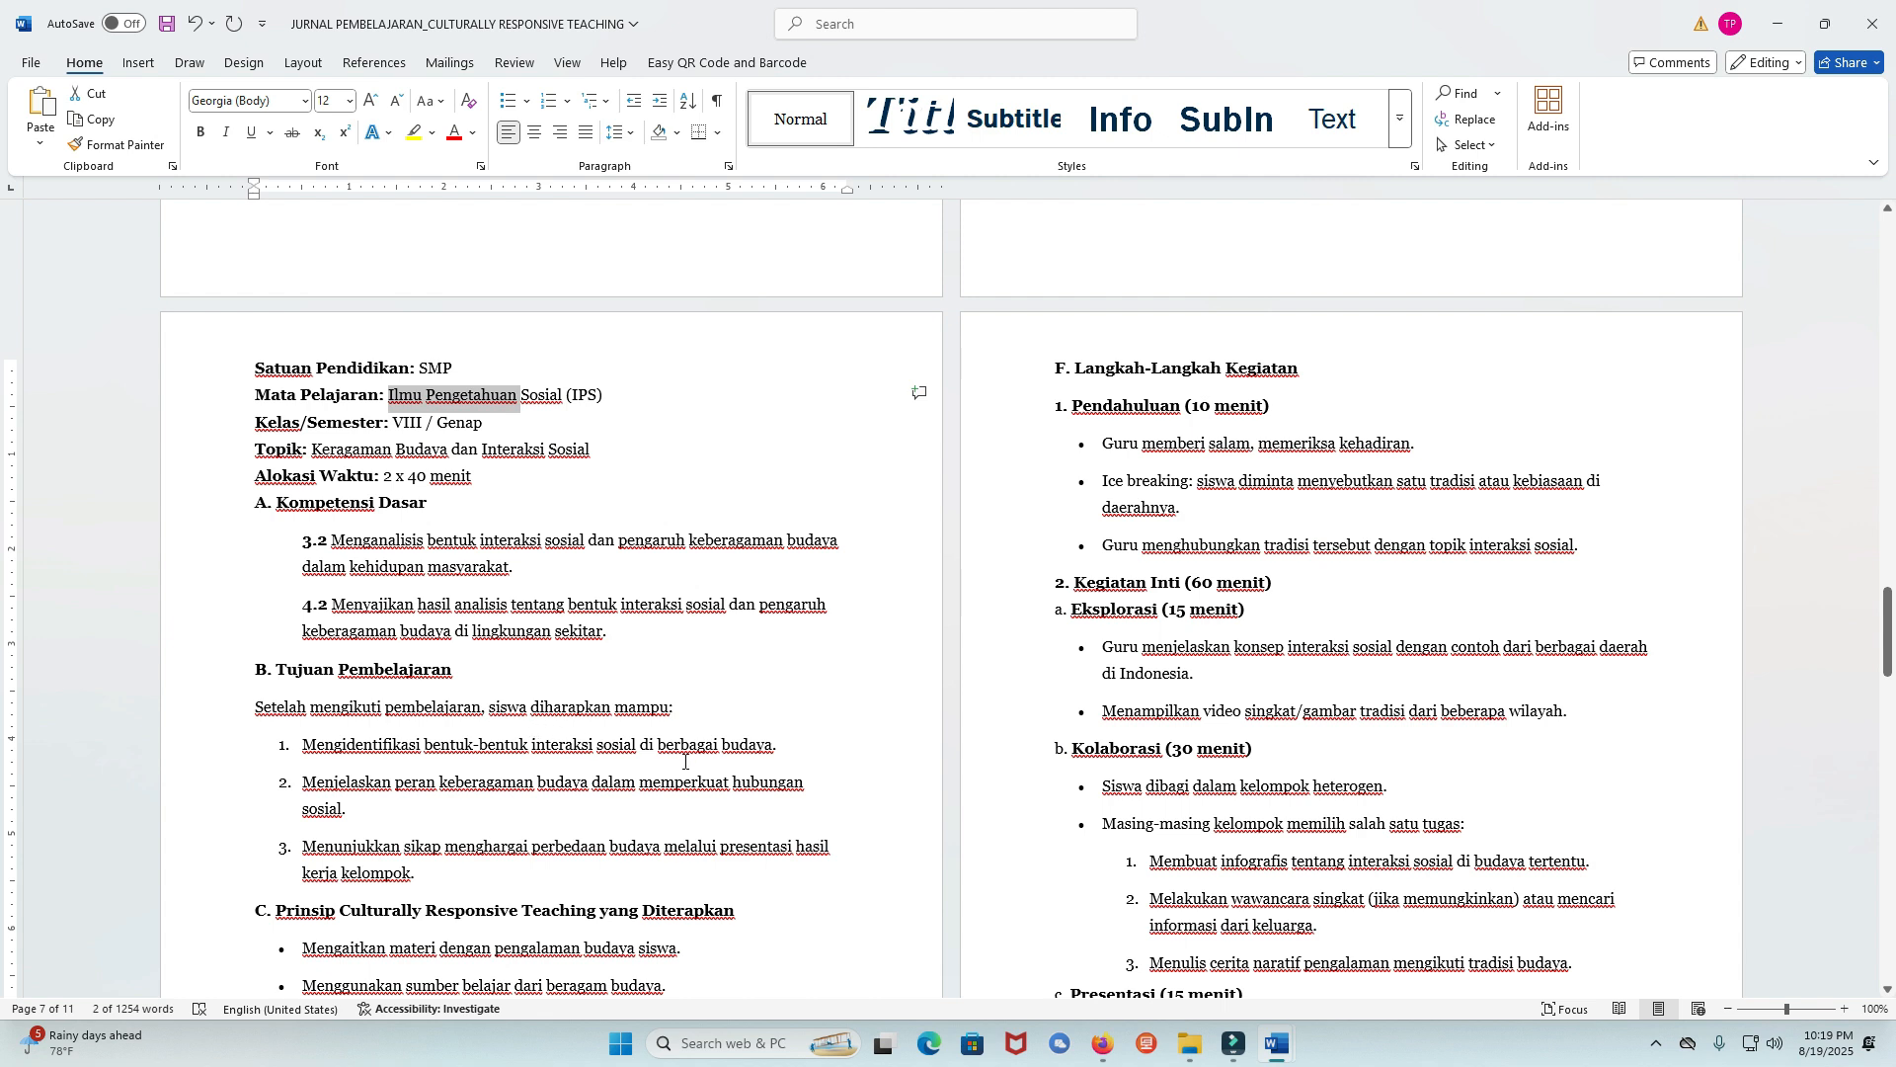
{"action": "scroll", "coordinate": [685, 762], "scroll_direction": "down", "scroll_amount": 1}
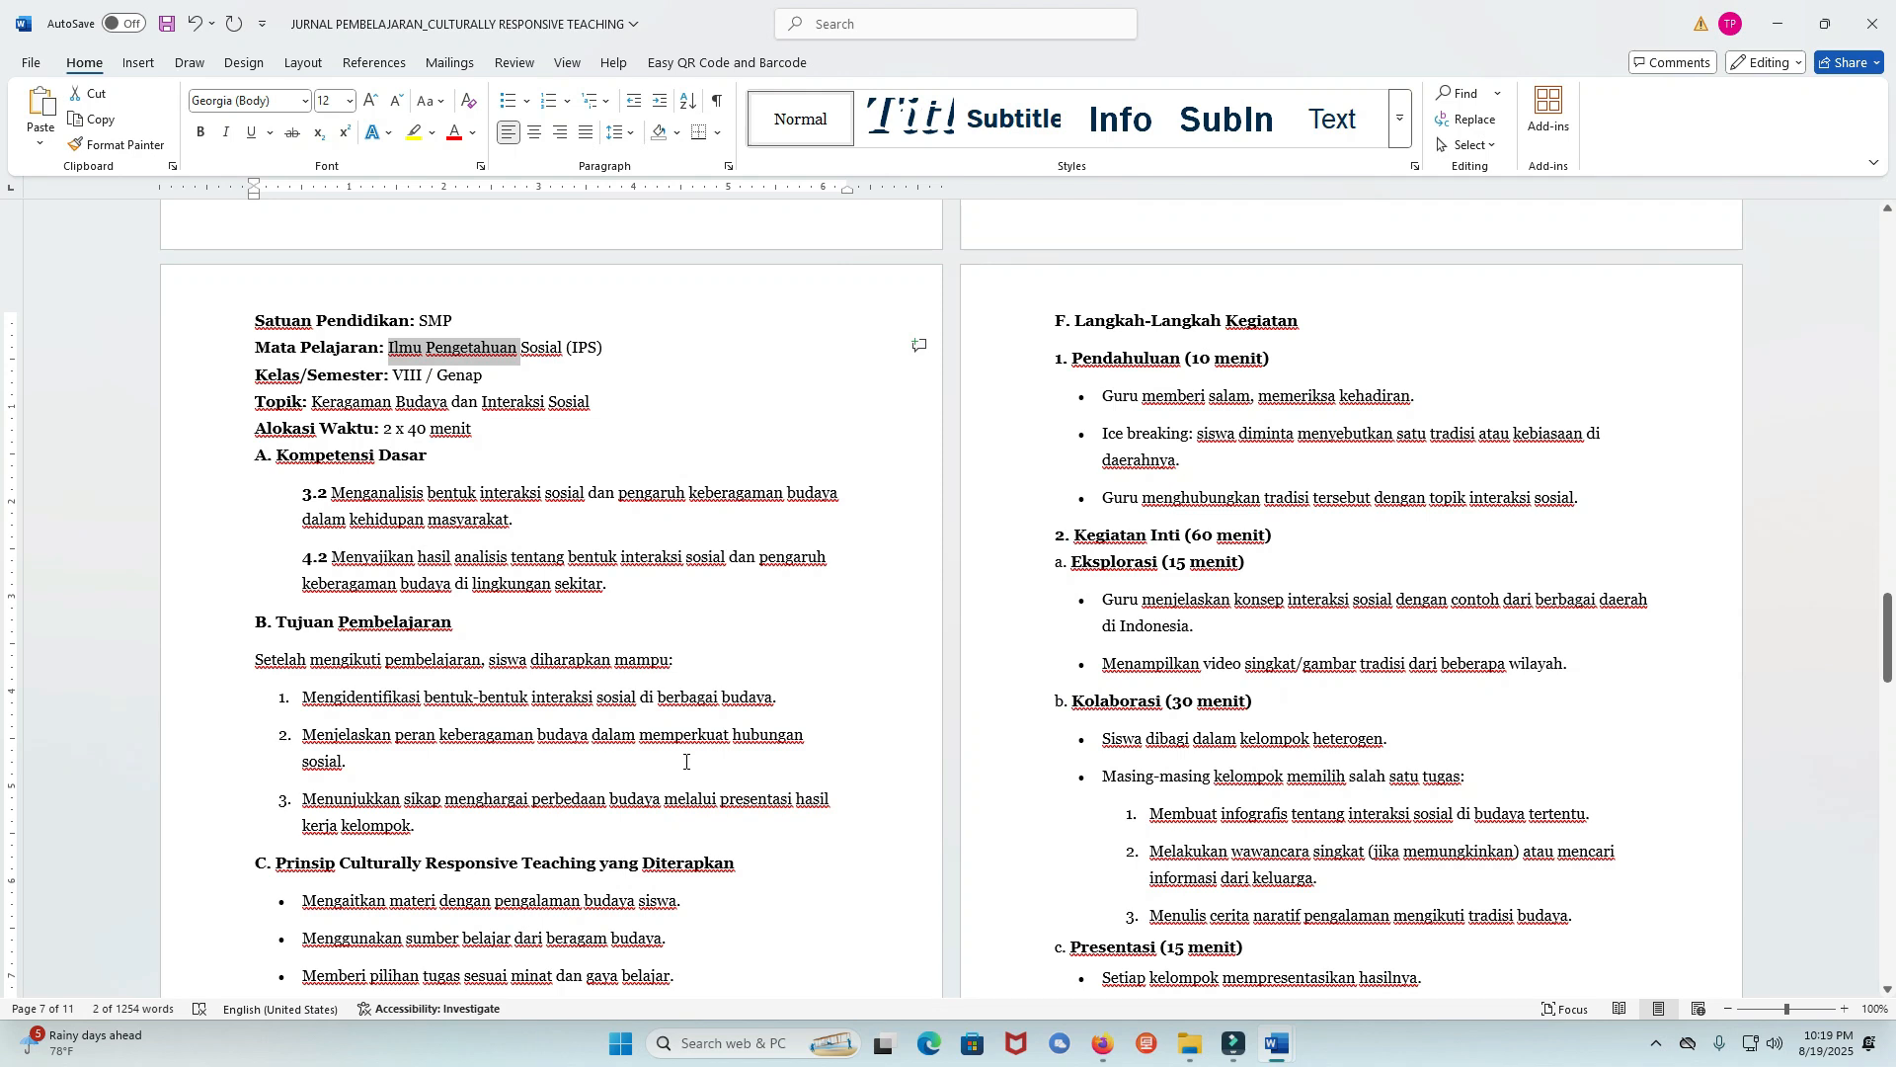
{"action": "scroll", "coordinate": [686, 761], "scroll_direction": "down", "scroll_amount": 1}
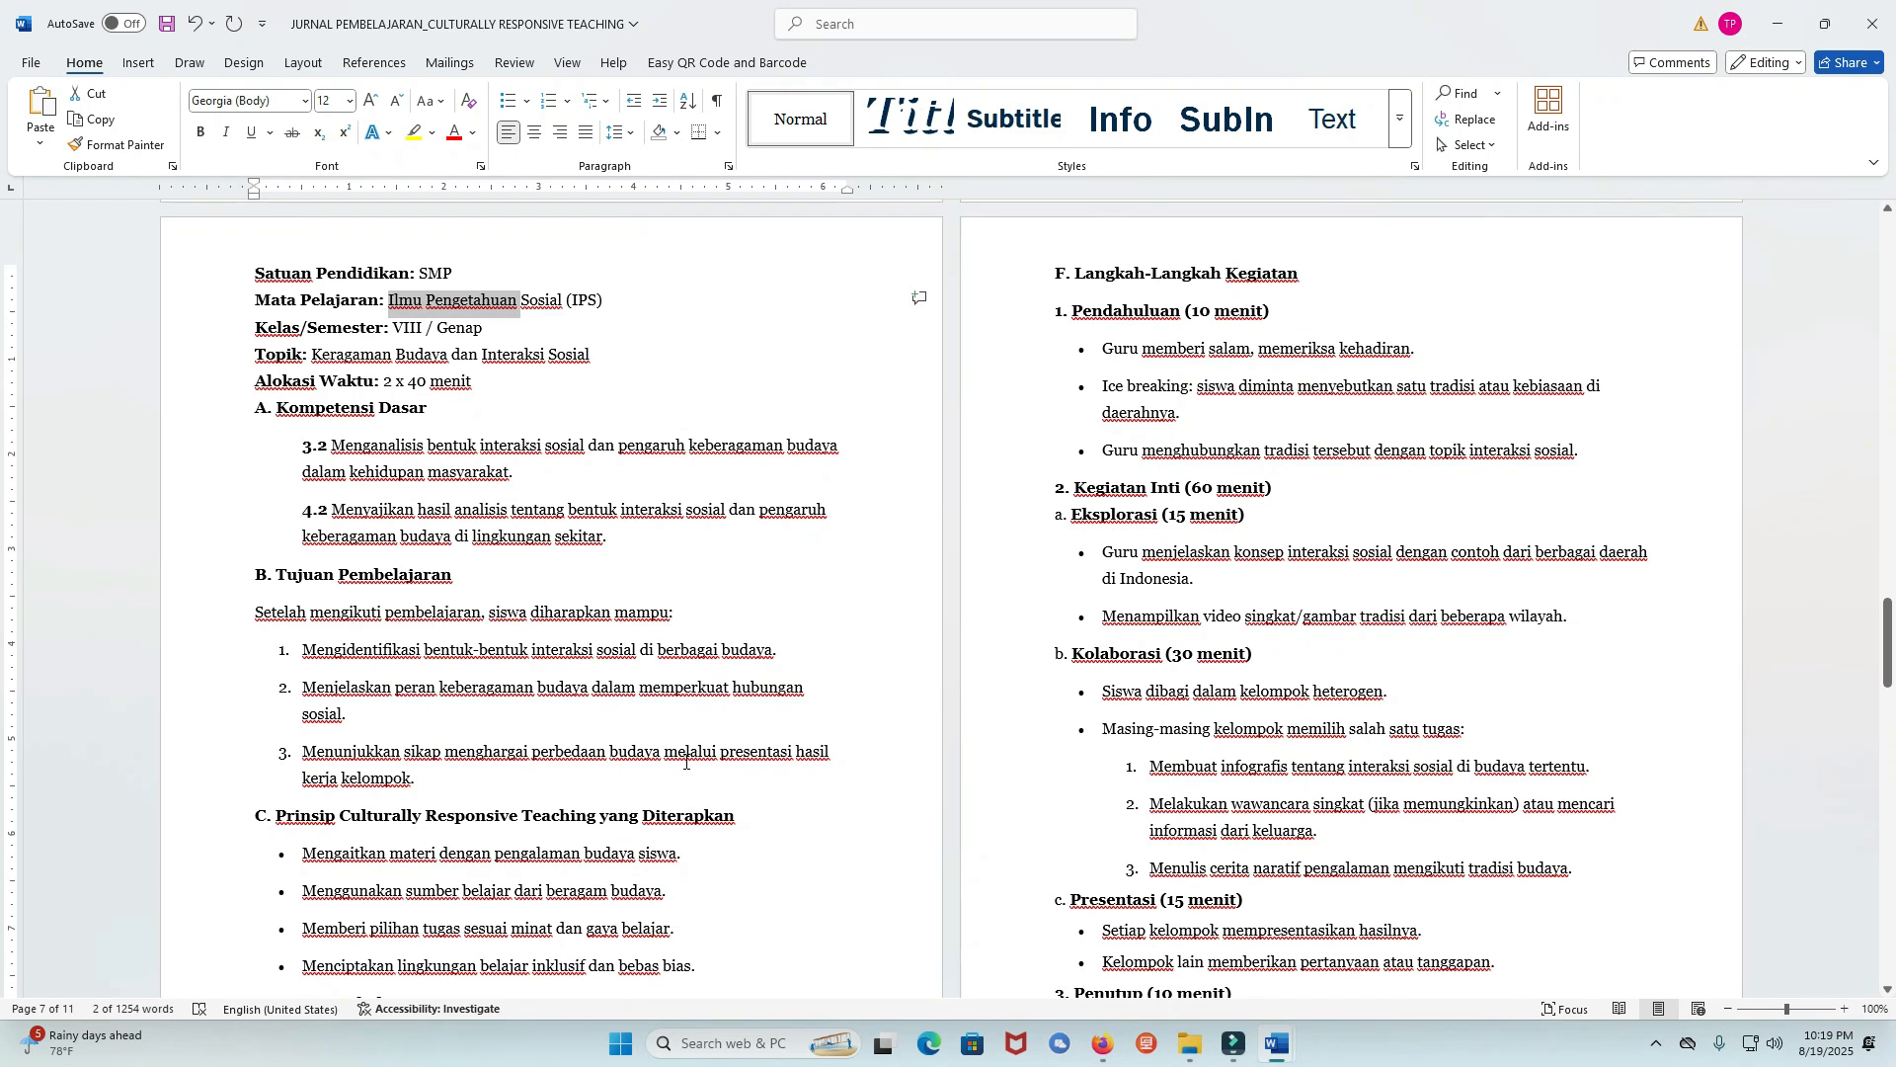
{"action": "scroll", "coordinate": [686, 761], "scroll_direction": "down", "scroll_amount": 1}
{"action": "scroll", "coordinate": [685, 761], "scroll_direction": "down", "scroll_amount": 2}
{"action": "scroll", "coordinate": [687, 731], "scroll_direction": "down", "scroll_amount": 5}
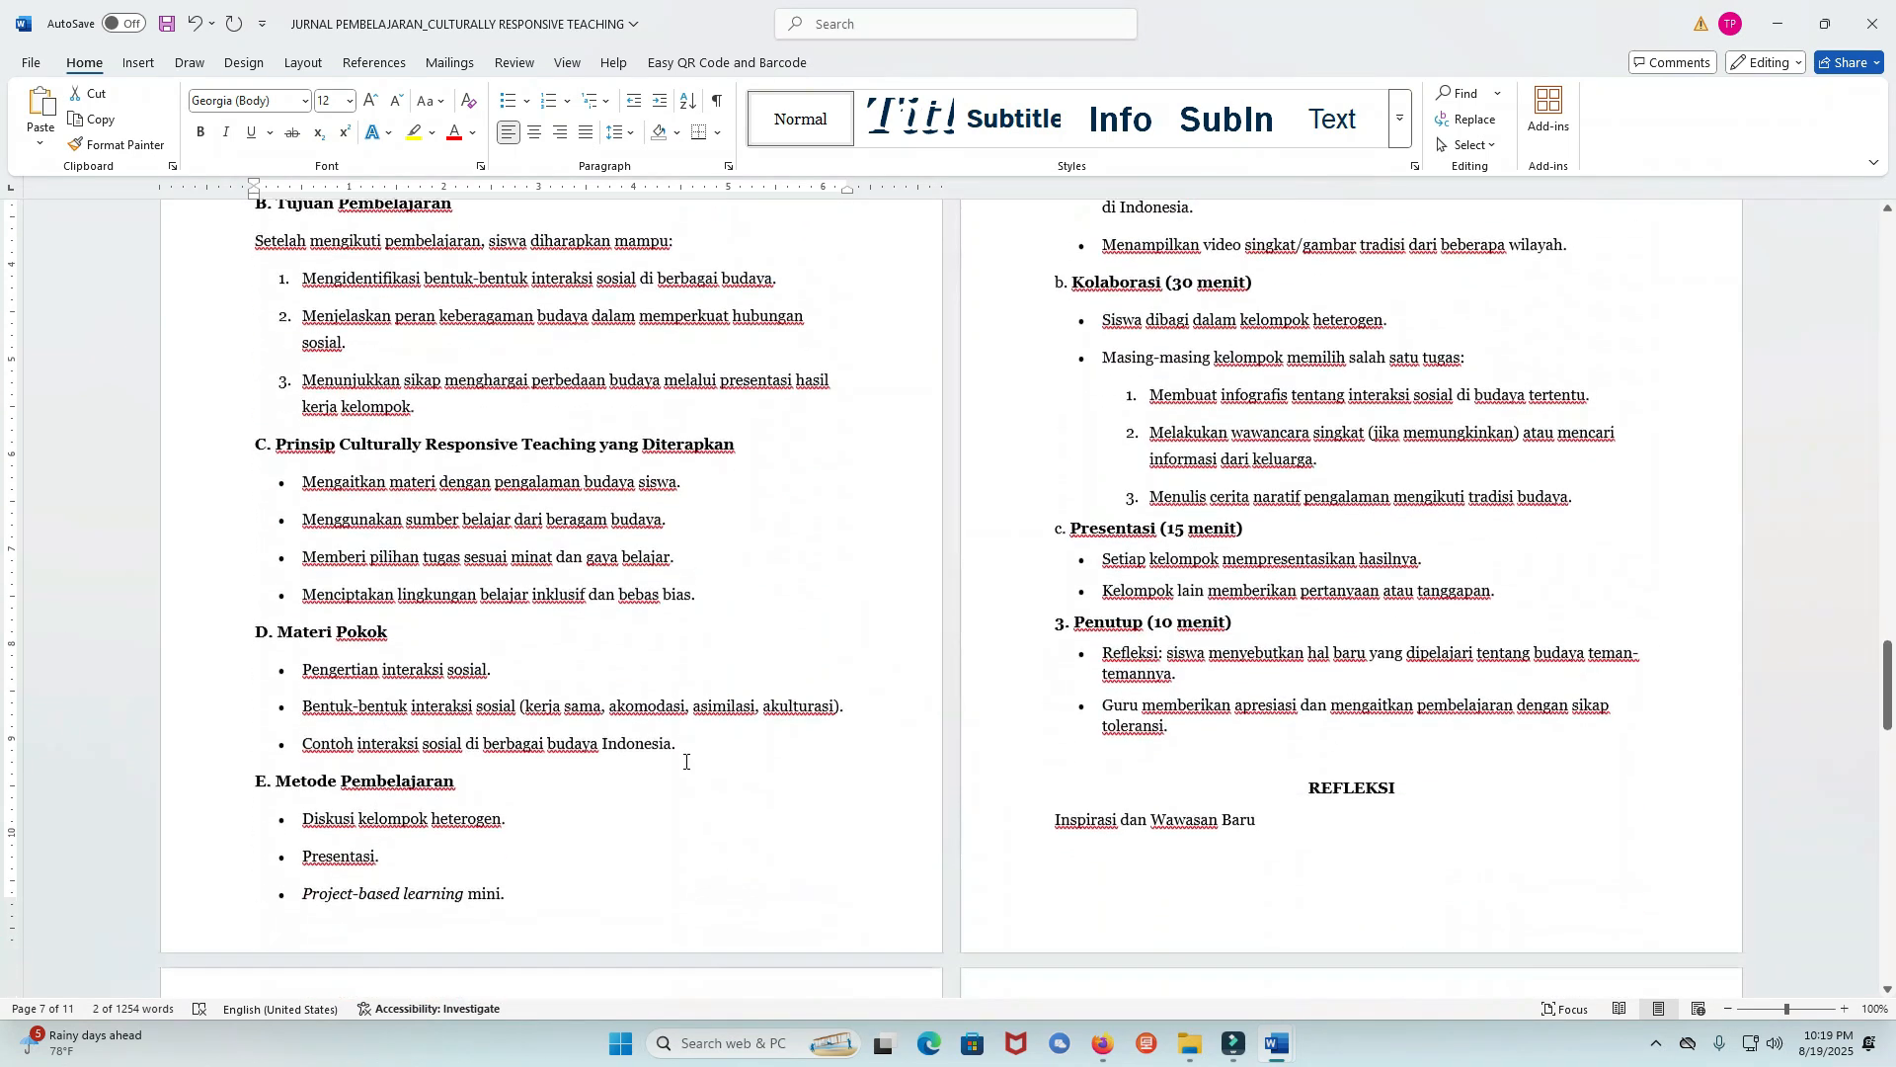
Insert blank lines above the REFLEKSI heading to move it to the top of the next page.
{"action": "left_click", "coordinate": [1311, 779]}
{"action": "key", "text": "Return"}
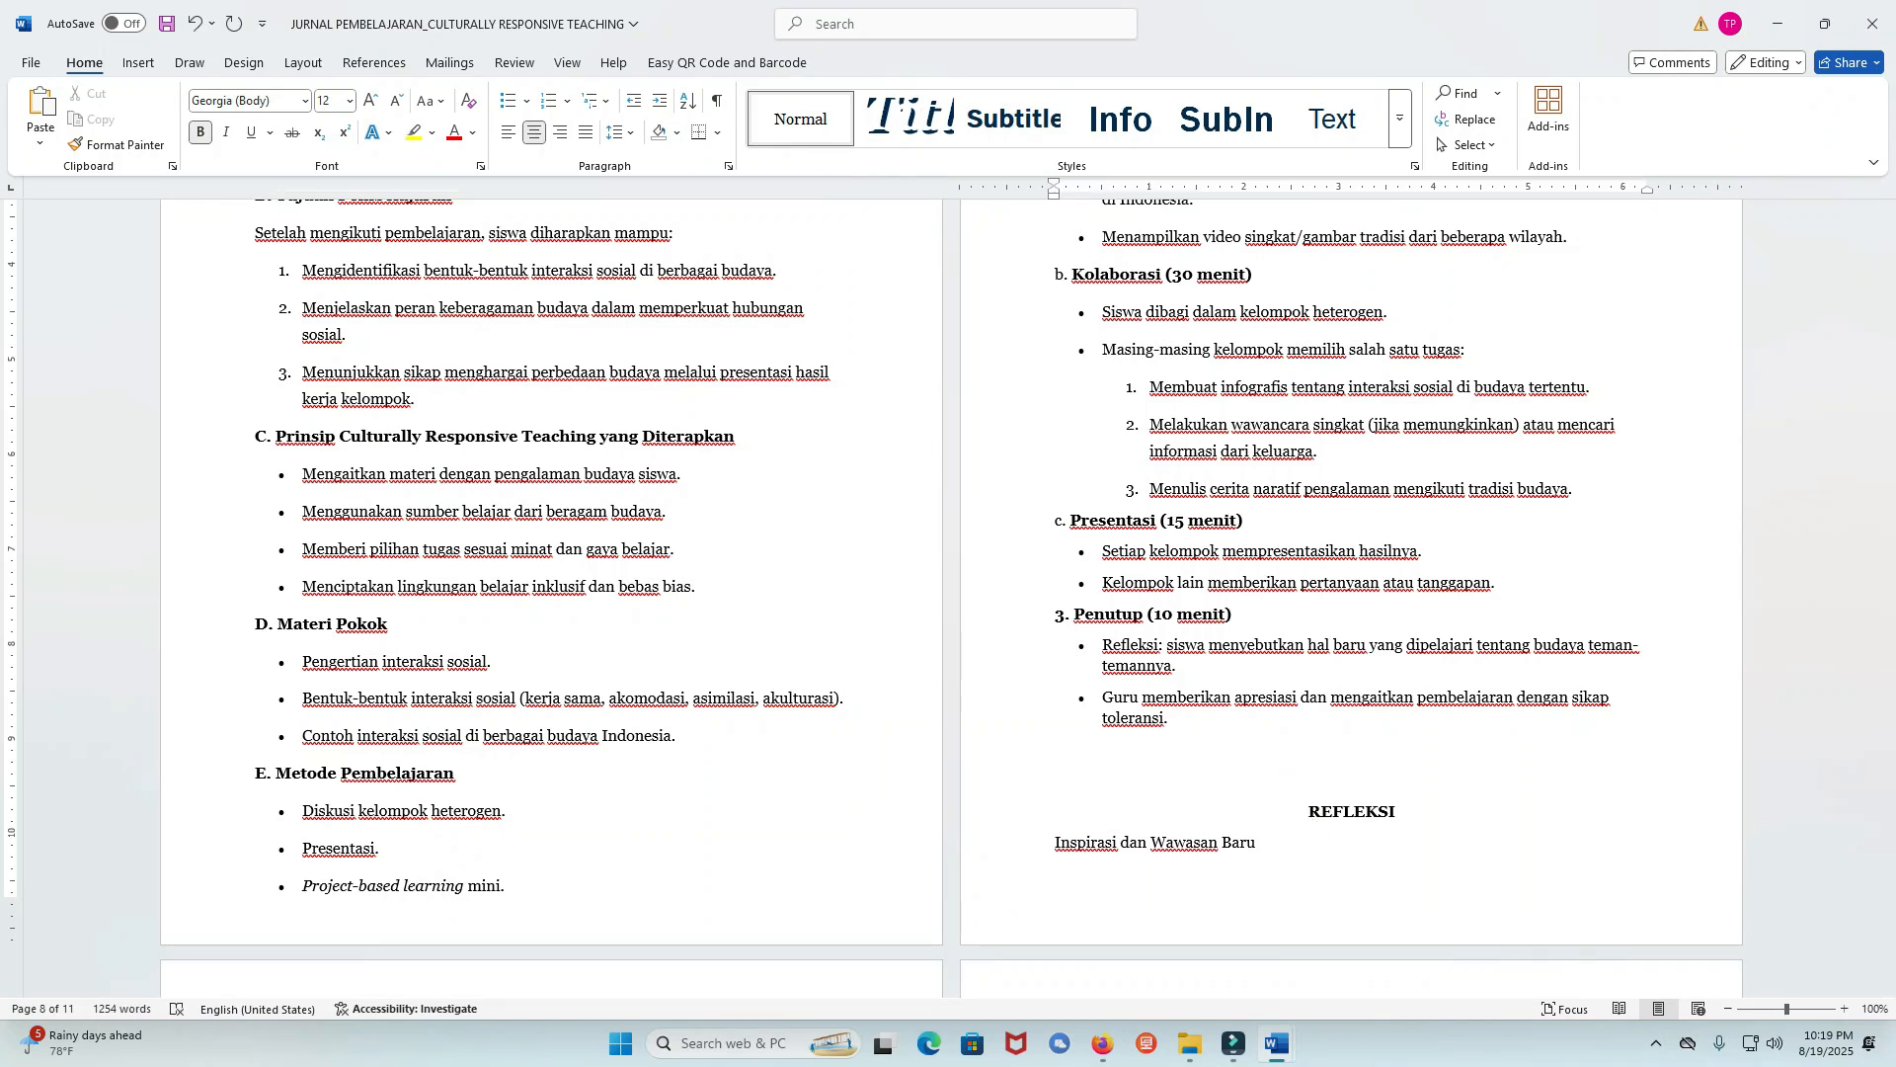
{"action": "key", "text": "Return"}
{"action": "key", "text": "Return"}
{"action": "key", "text": "Return"}
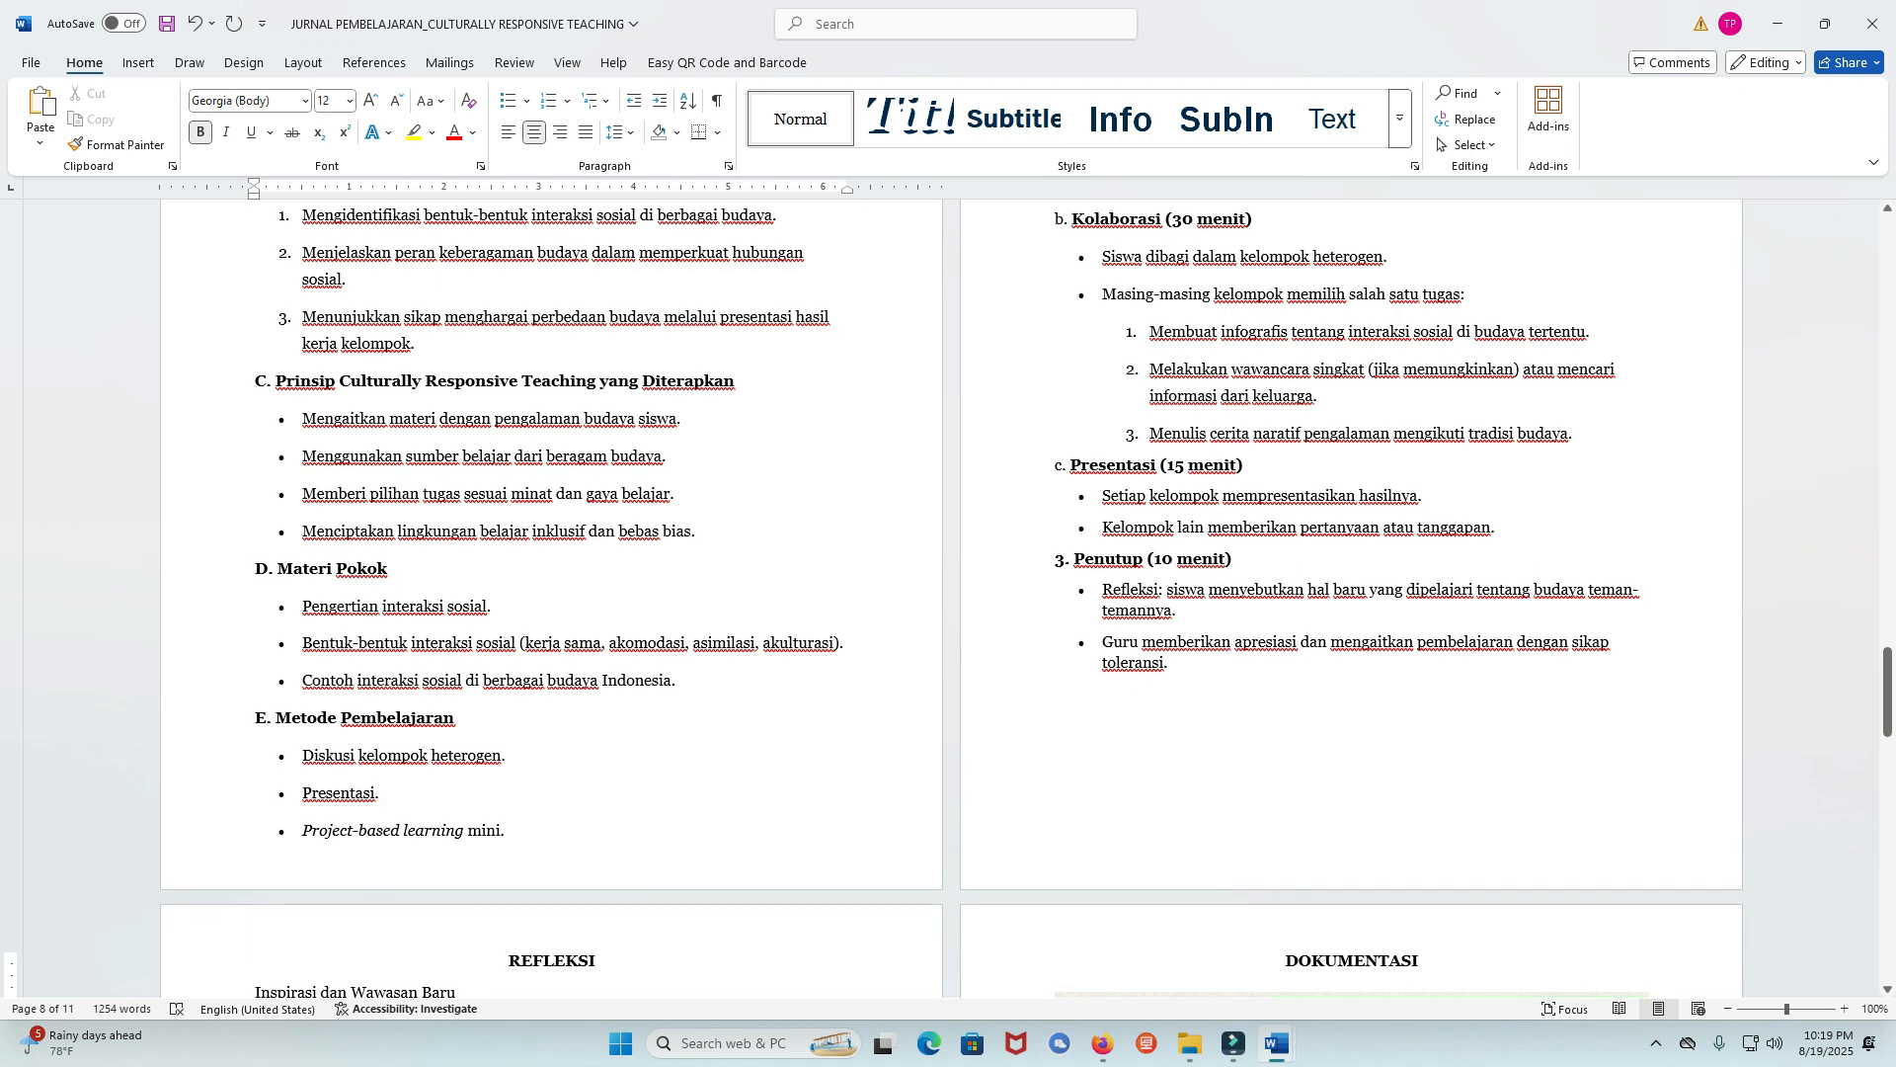
Read the REFLEKSI section from Inspirasi dan Wawasan Baru to Dampak terhadap Cara Mengajar ke Depan.
{"action": "scroll", "coordinate": [507, 678], "scroll_direction": "down", "scroll_amount": 5}
{"action": "left_click_drag", "start_coordinate": [507, 678], "coordinate": [573, 828]}
{"action": "scroll", "coordinate": [550, 829], "scroll_direction": "down", "scroll_amount": 3}
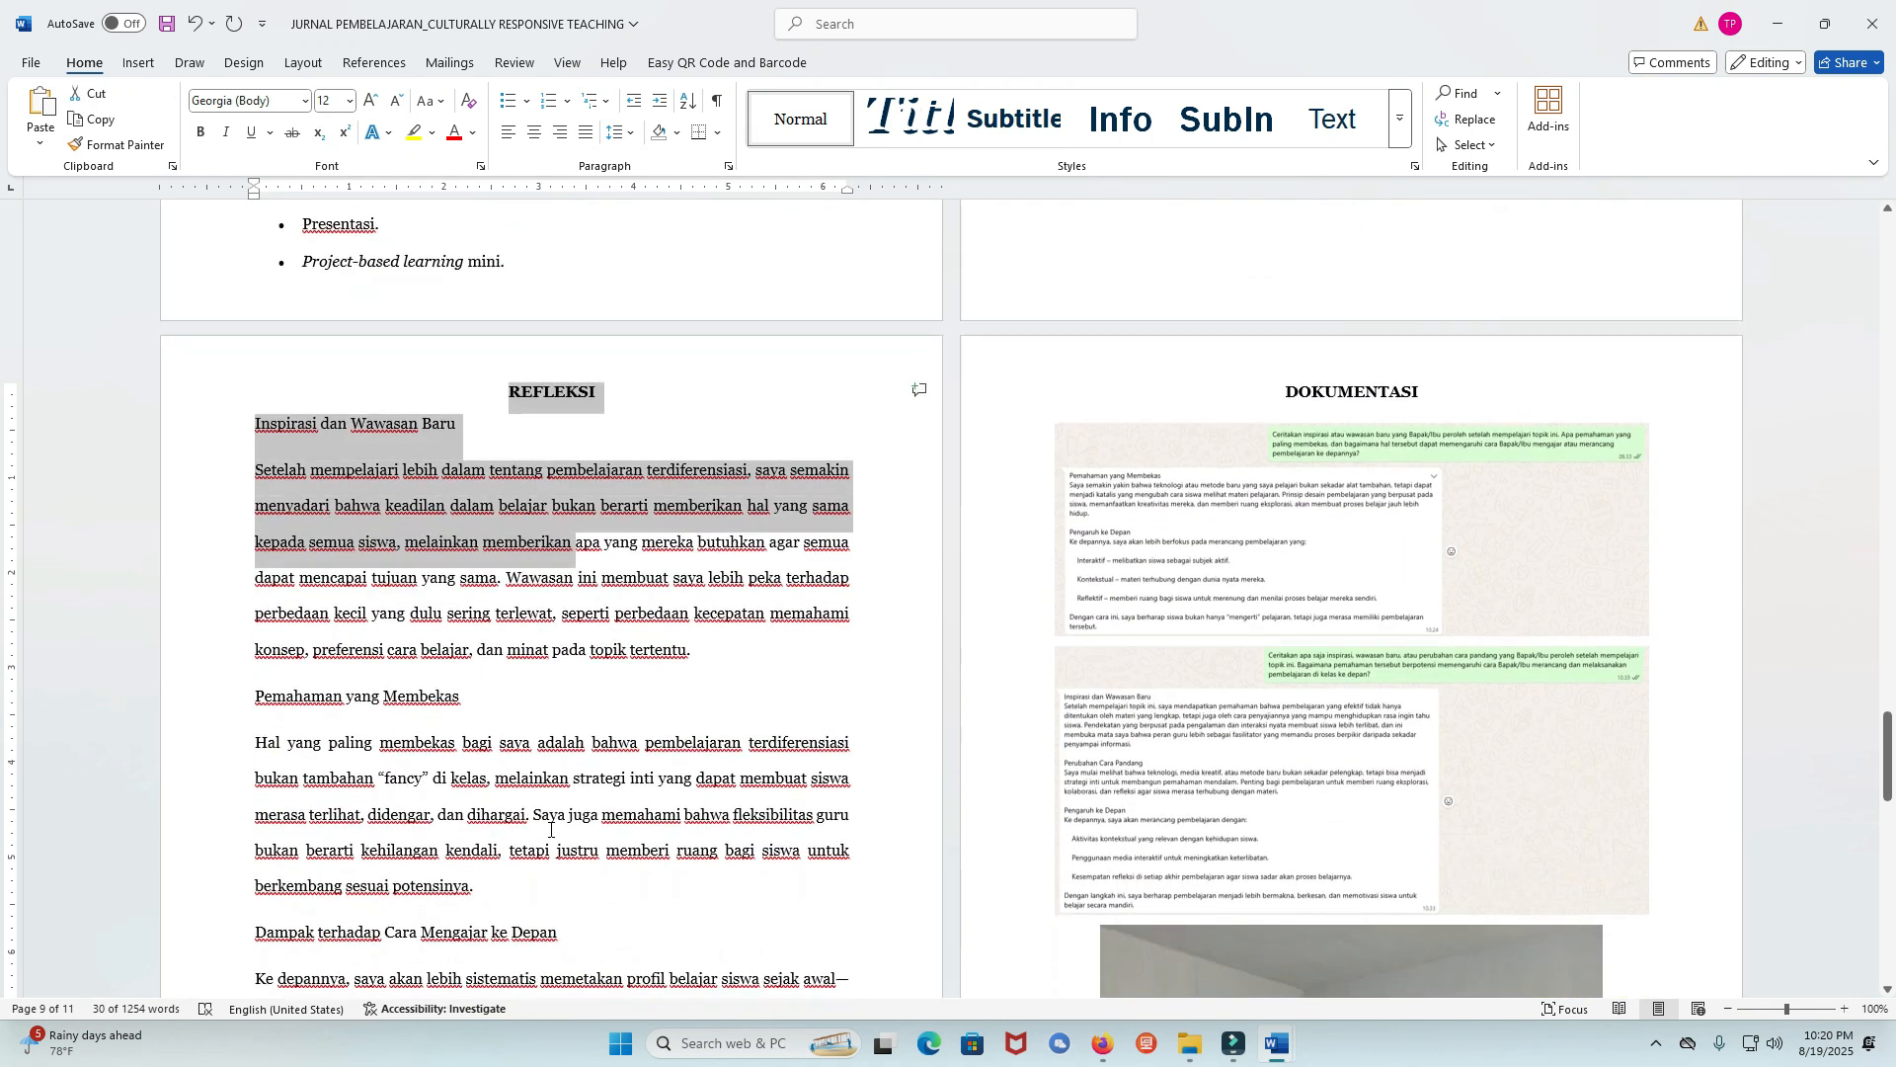
{"action": "scroll", "coordinate": [551, 829], "scroll_direction": "down", "scroll_amount": 2}
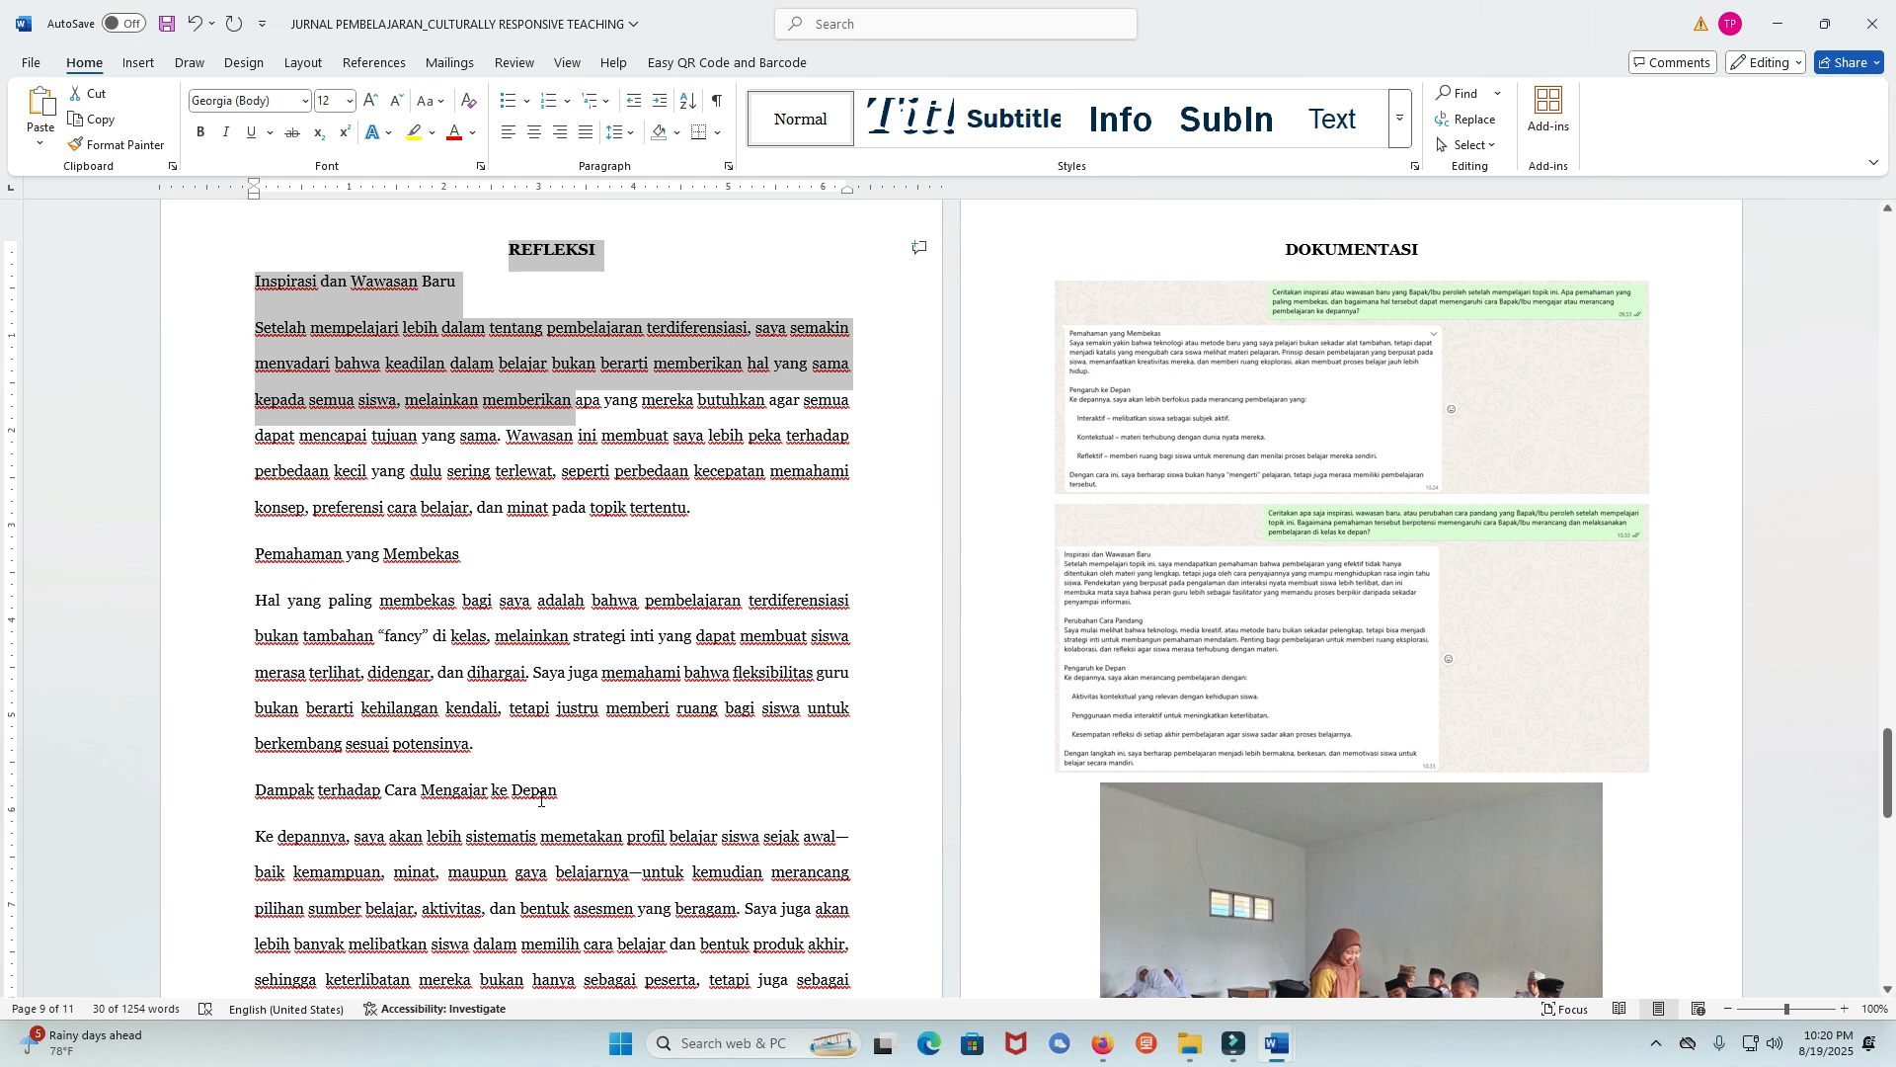
{"action": "scroll", "coordinate": [1225, 554], "scroll_direction": "up", "scroll_amount": 1}
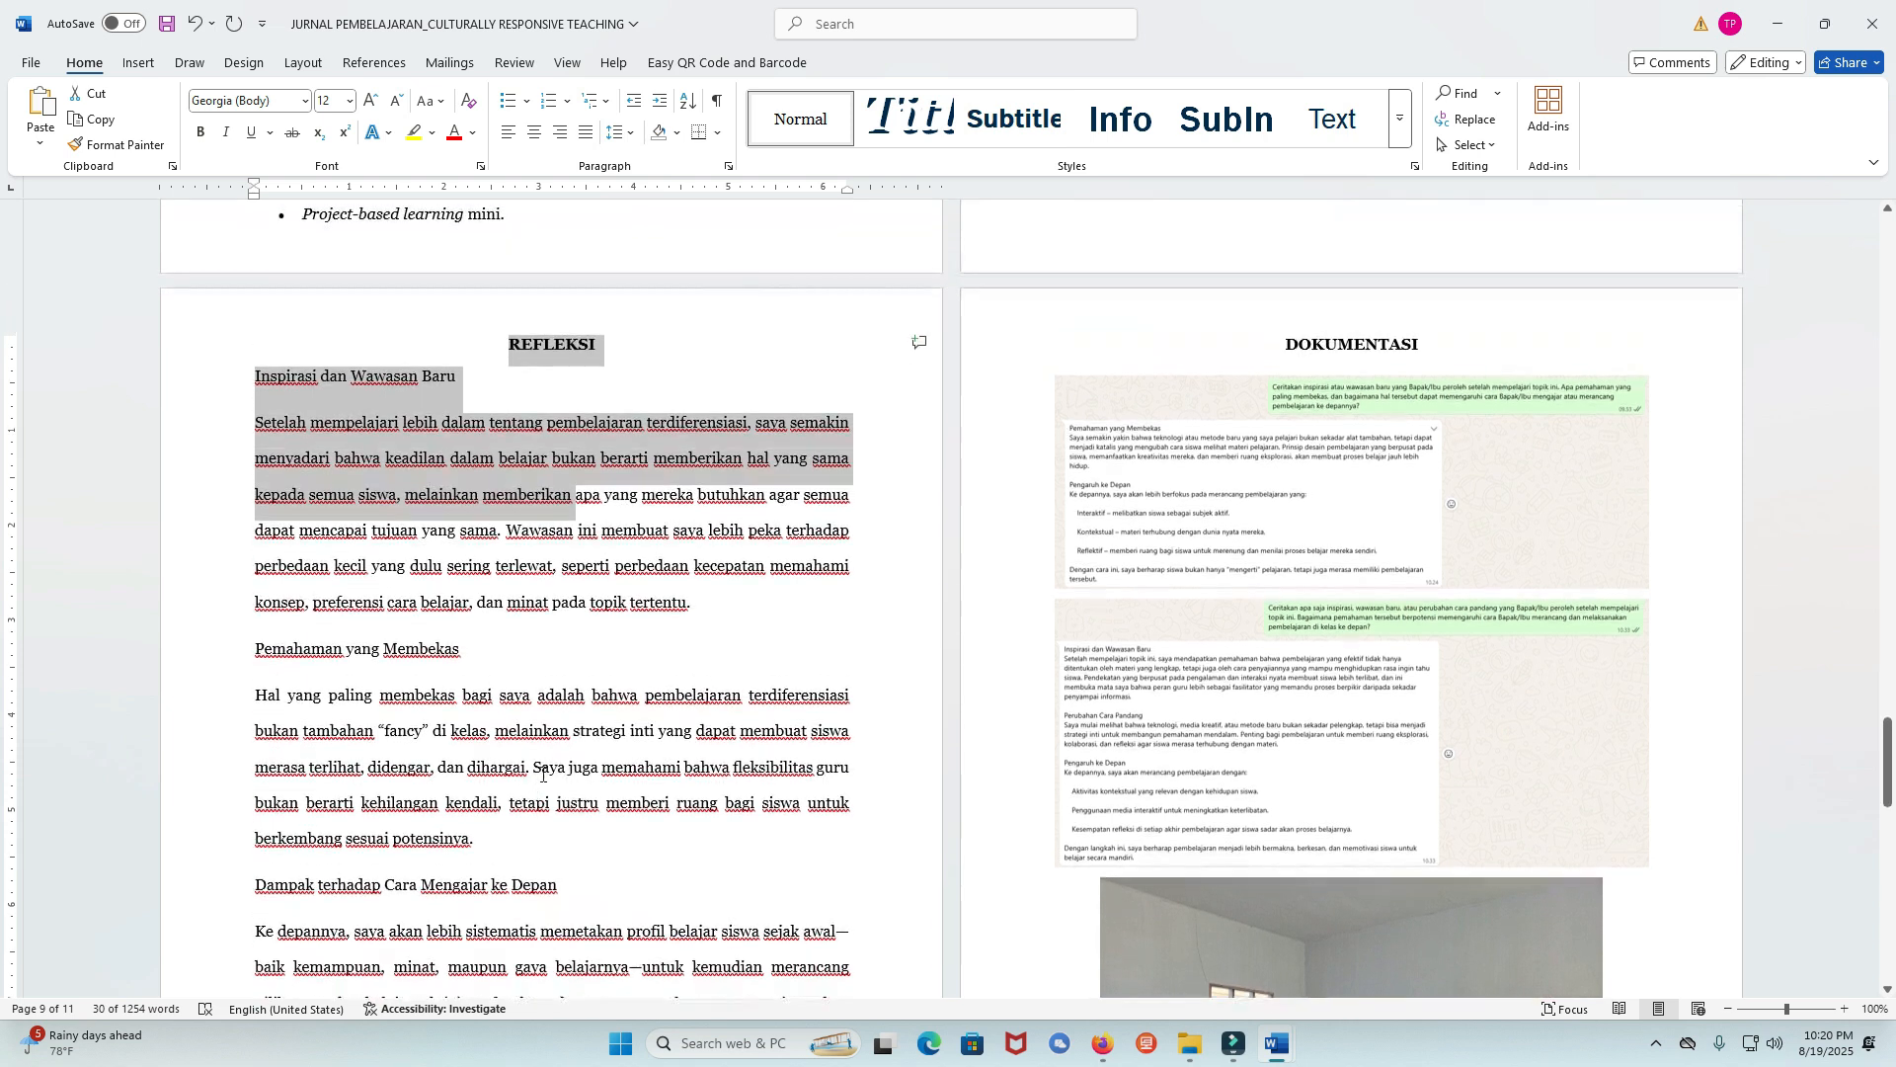
Examine the two chat screenshots and the classroom photo under DOKUMENTASI, along with the closing paragraphs of the reflection.
{"action": "left_click", "coordinate": [1310, 351]}
{"action": "left_click", "coordinate": [1283, 440]}
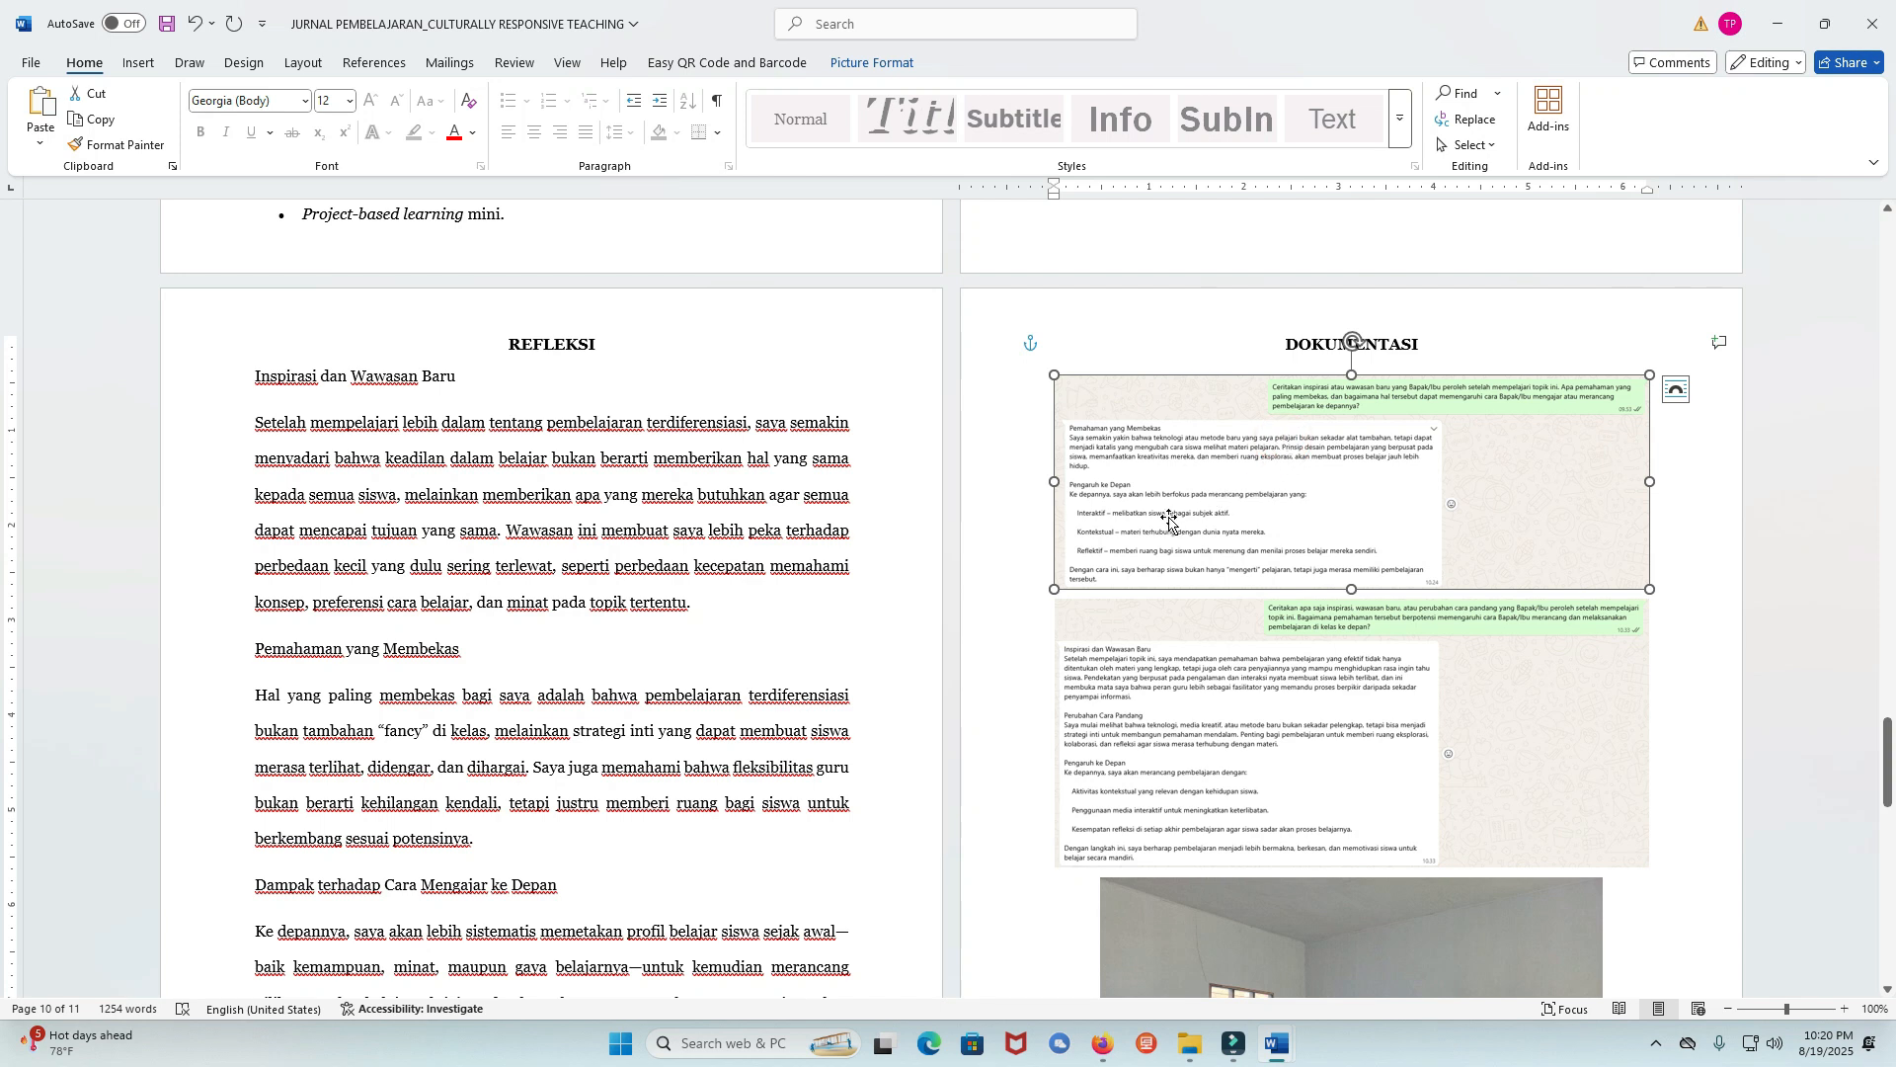
{"action": "left_click", "coordinate": [1236, 638]}
{"action": "left_click", "coordinate": [1278, 537]}
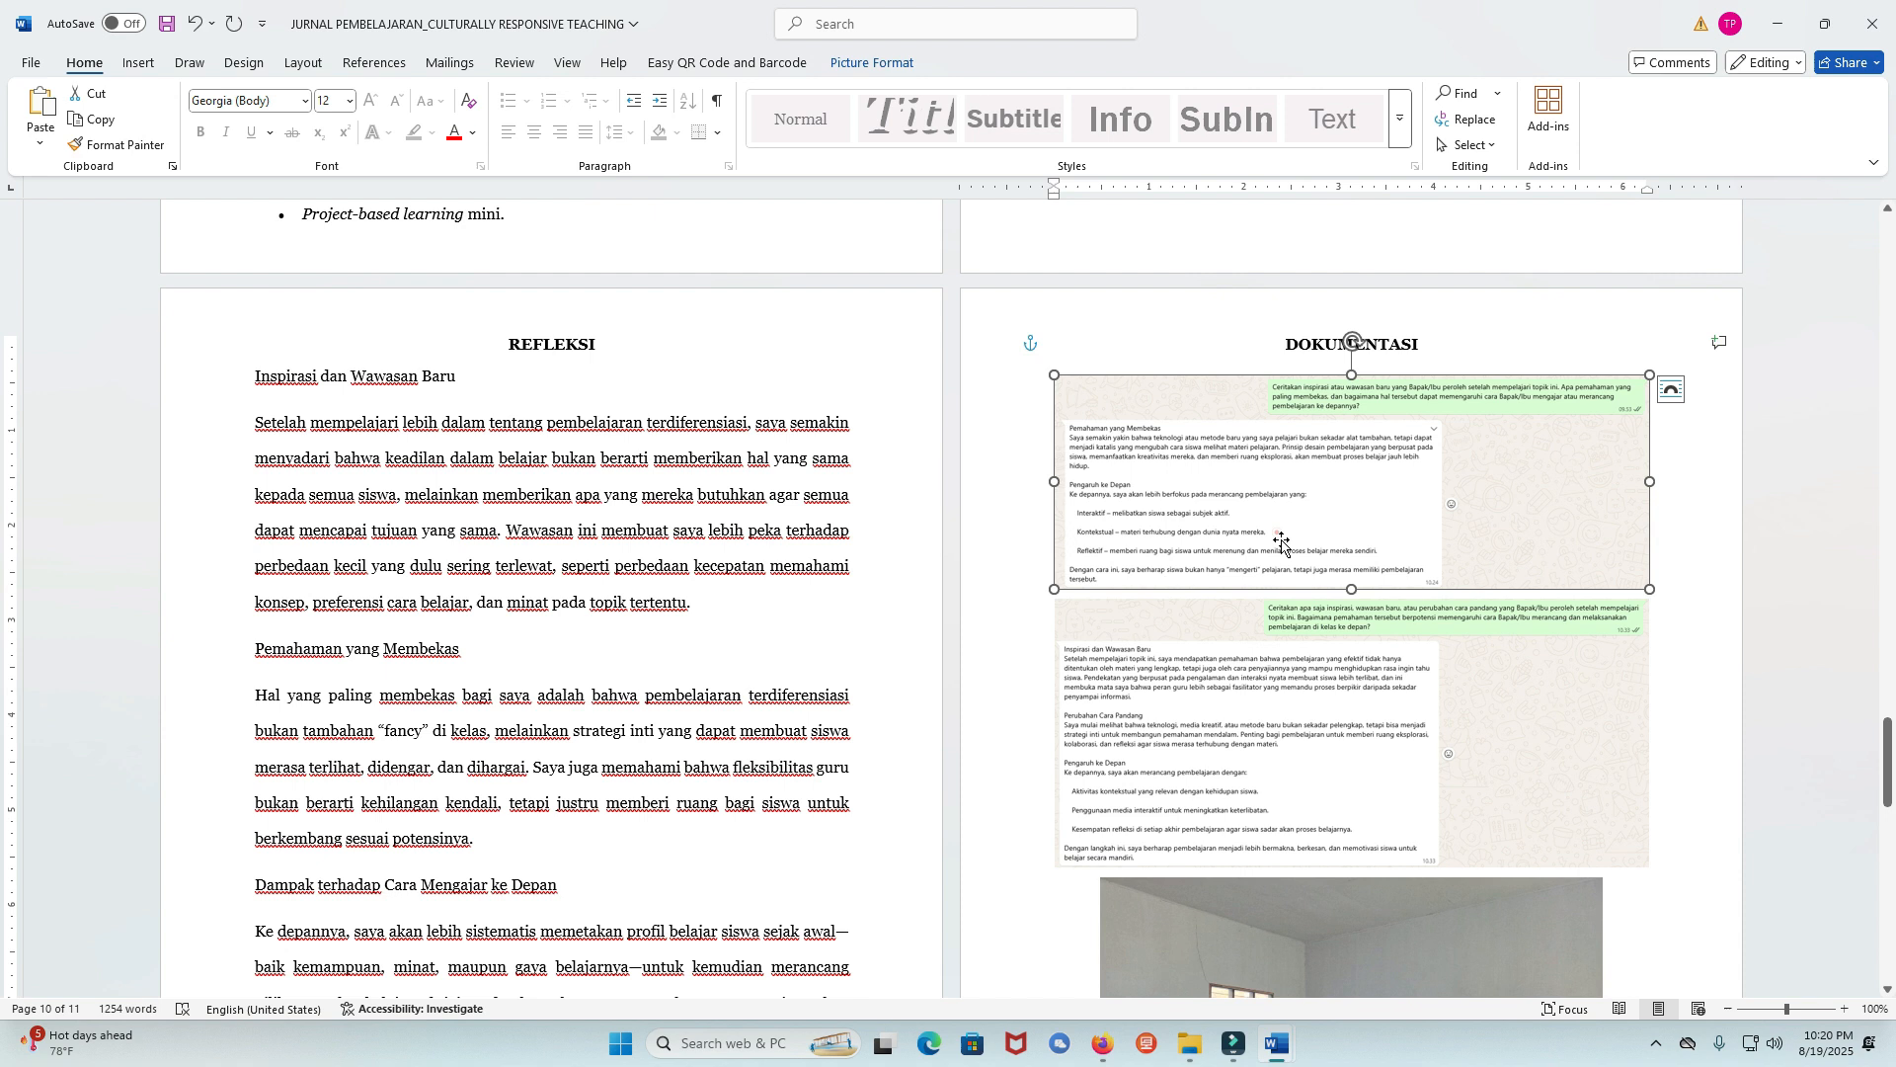
{"action": "left_click", "coordinate": [1295, 636]}
{"action": "left_click", "coordinate": [1284, 546]}
{"action": "left_click", "coordinate": [1279, 702]}
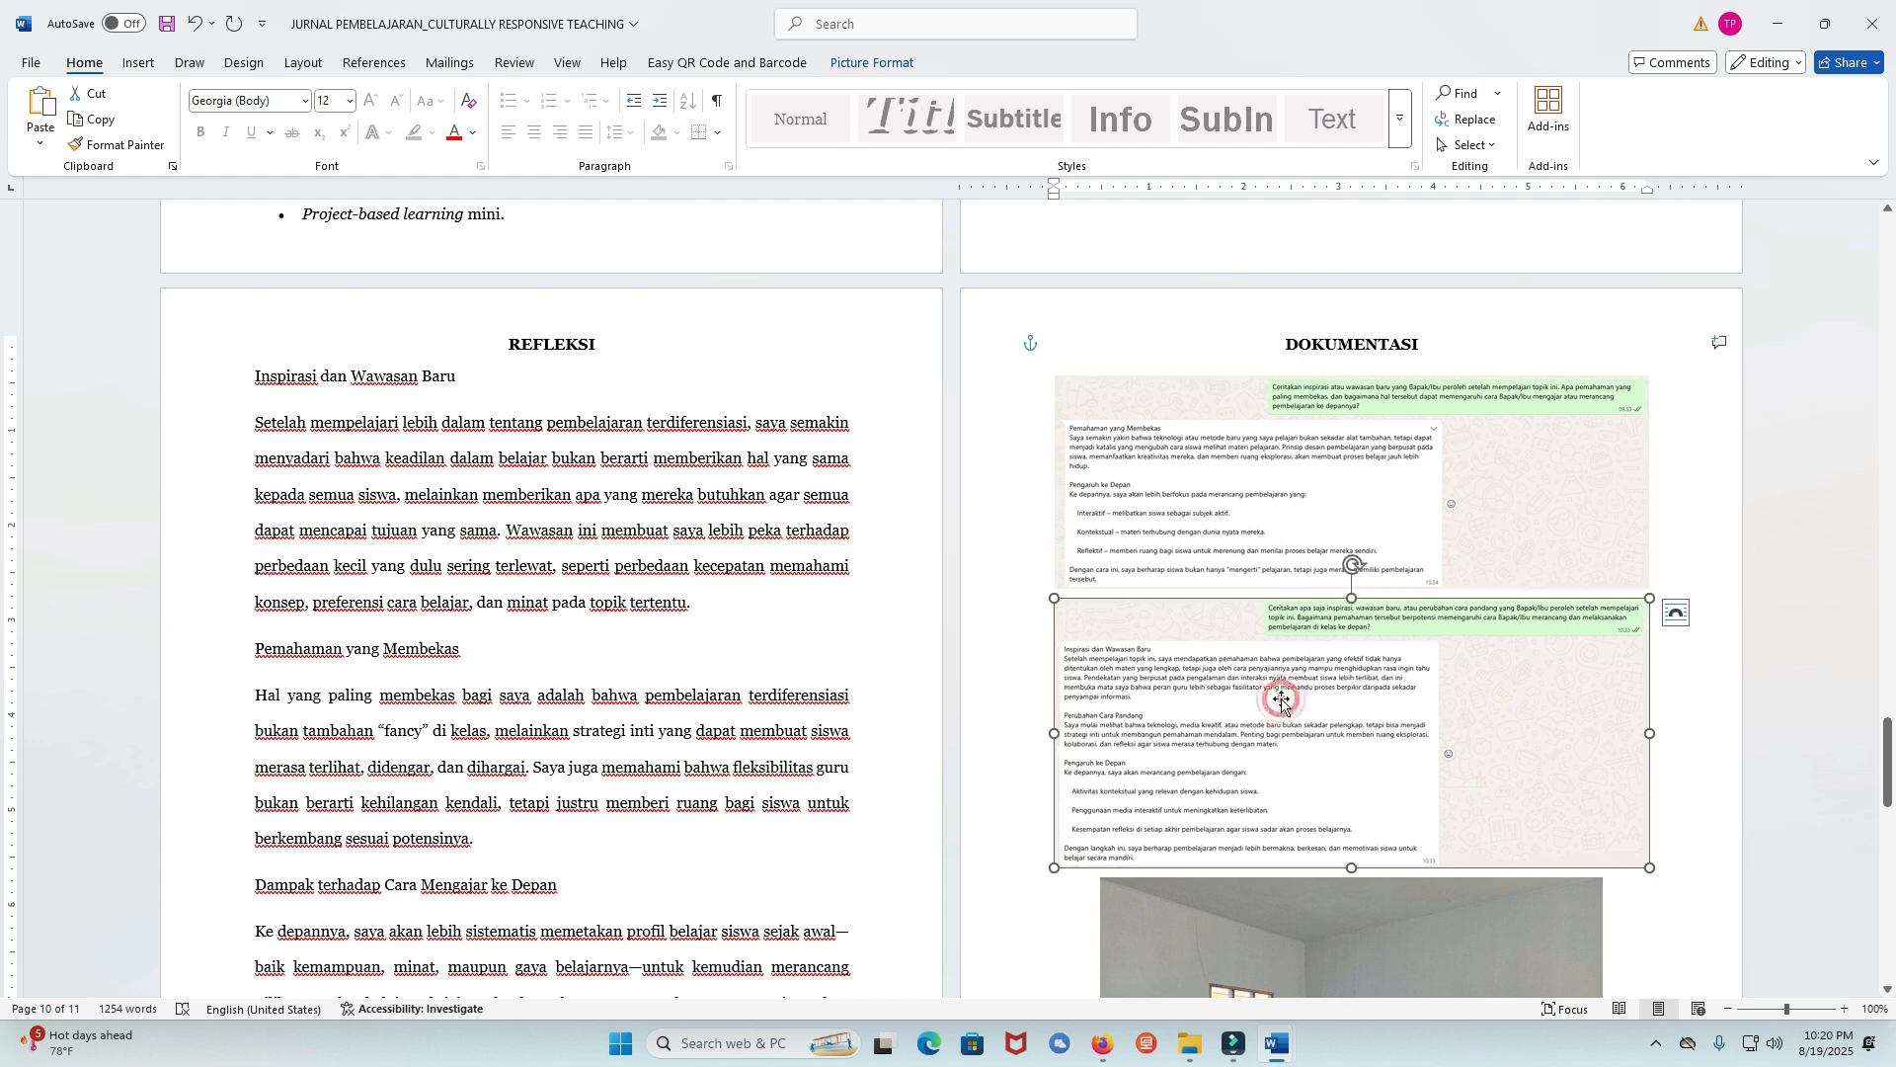
{"action": "scroll", "coordinate": [1261, 561], "scroll_direction": "down", "scroll_amount": 3}
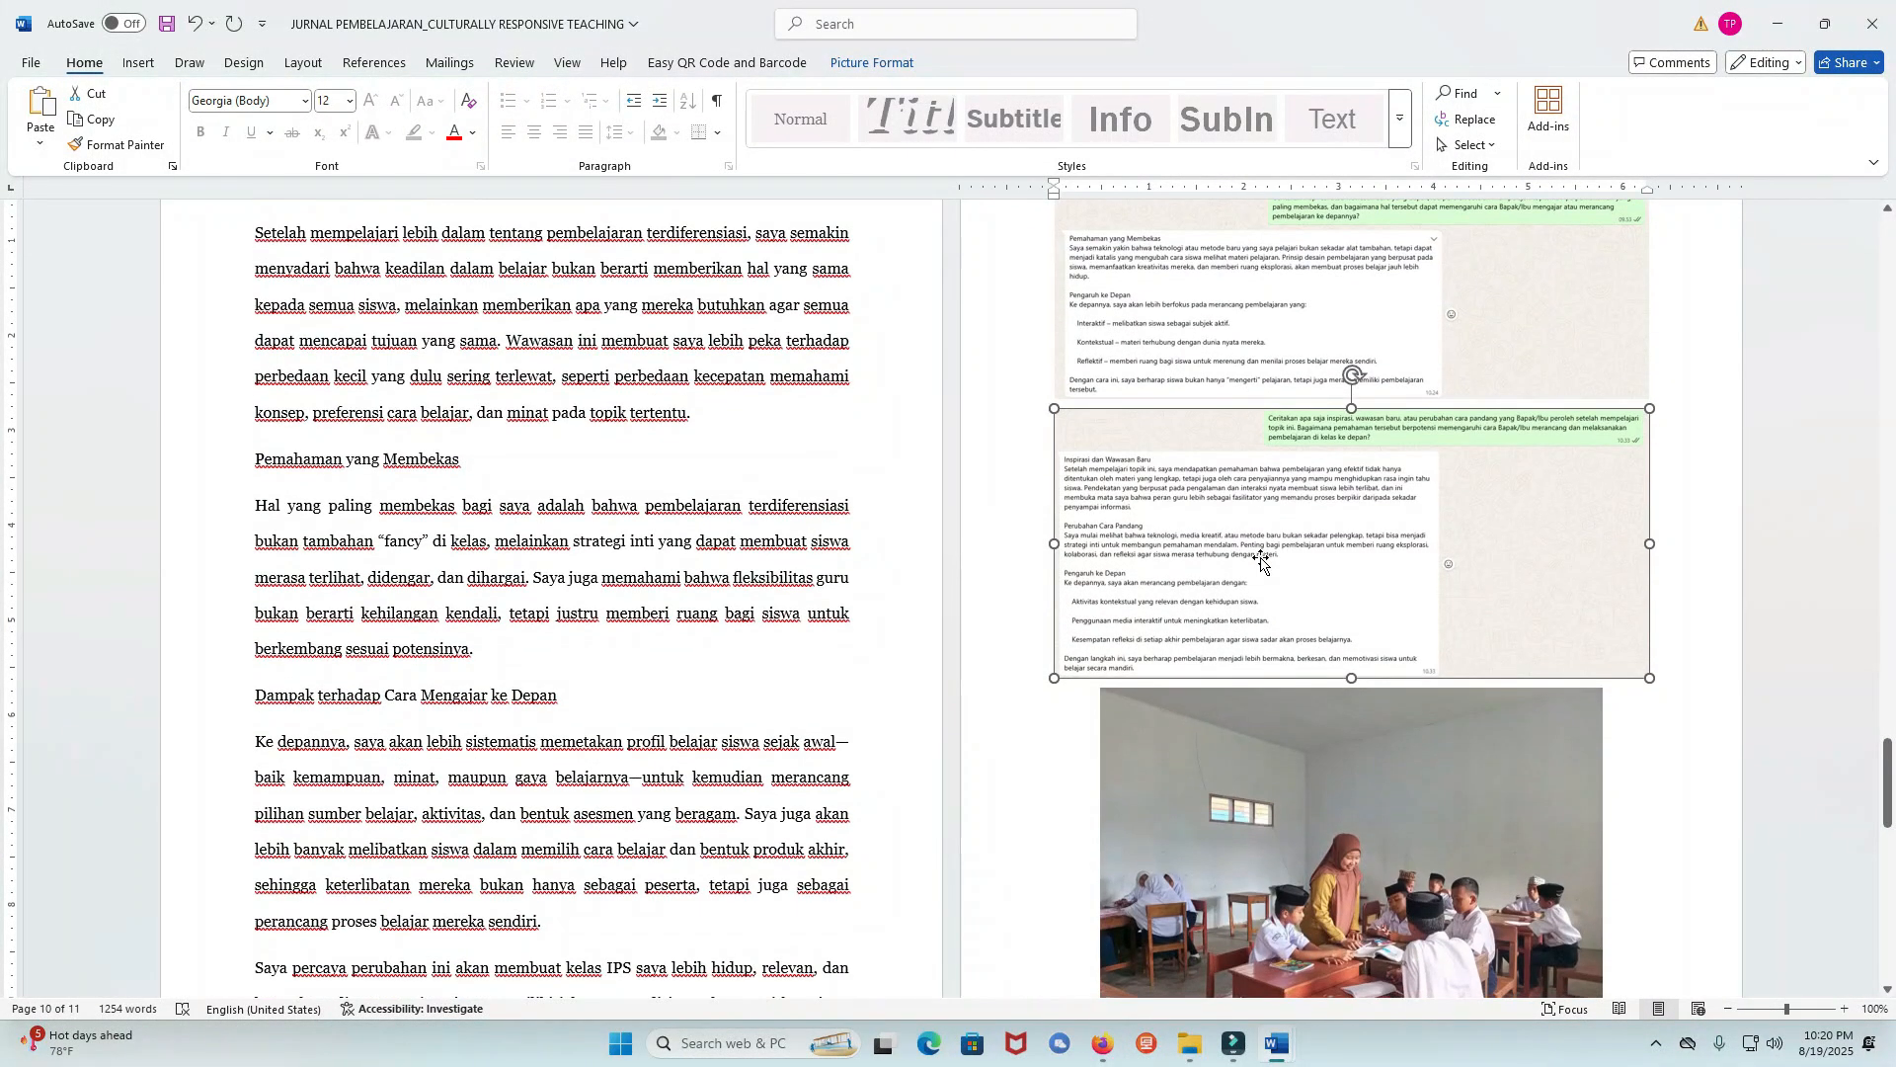
{"action": "left_click", "coordinate": [1271, 662]}
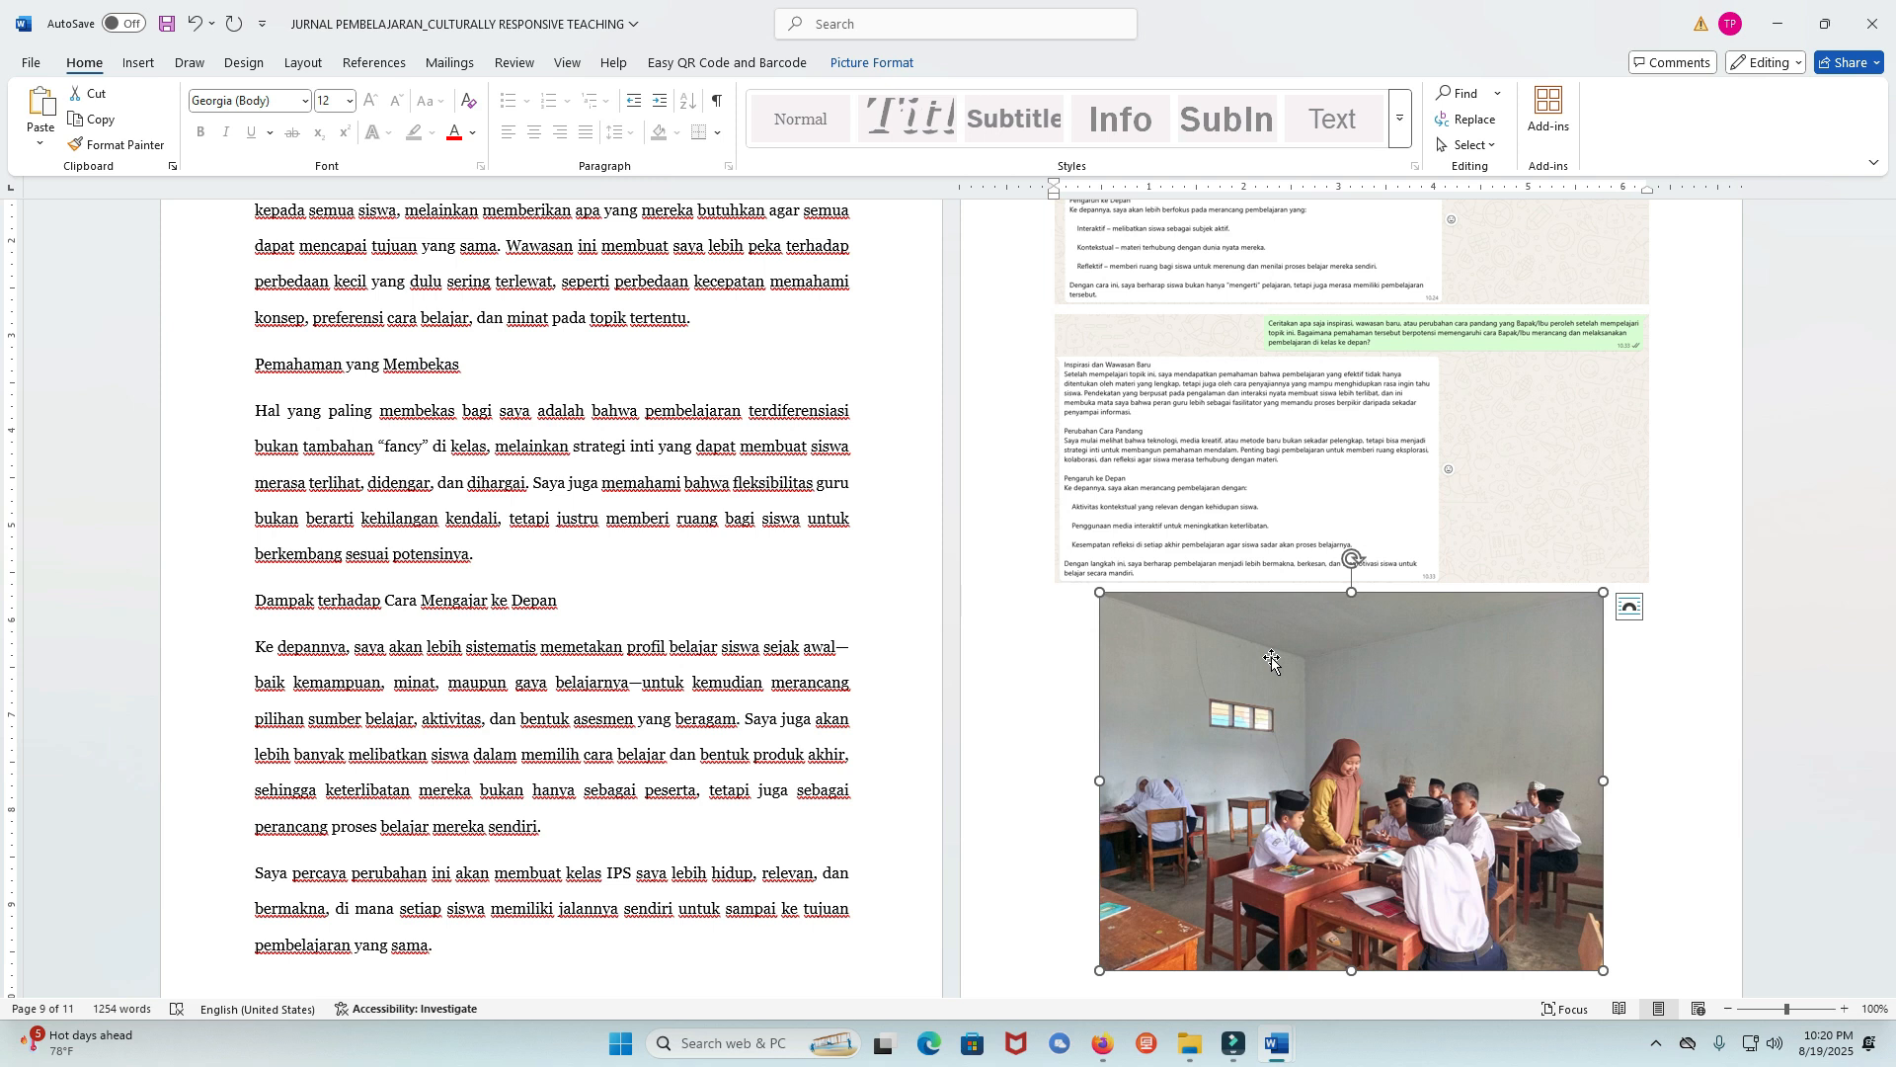
{"action": "scroll", "coordinate": [1273, 660], "scroll_direction": "down", "scroll_amount": 6}
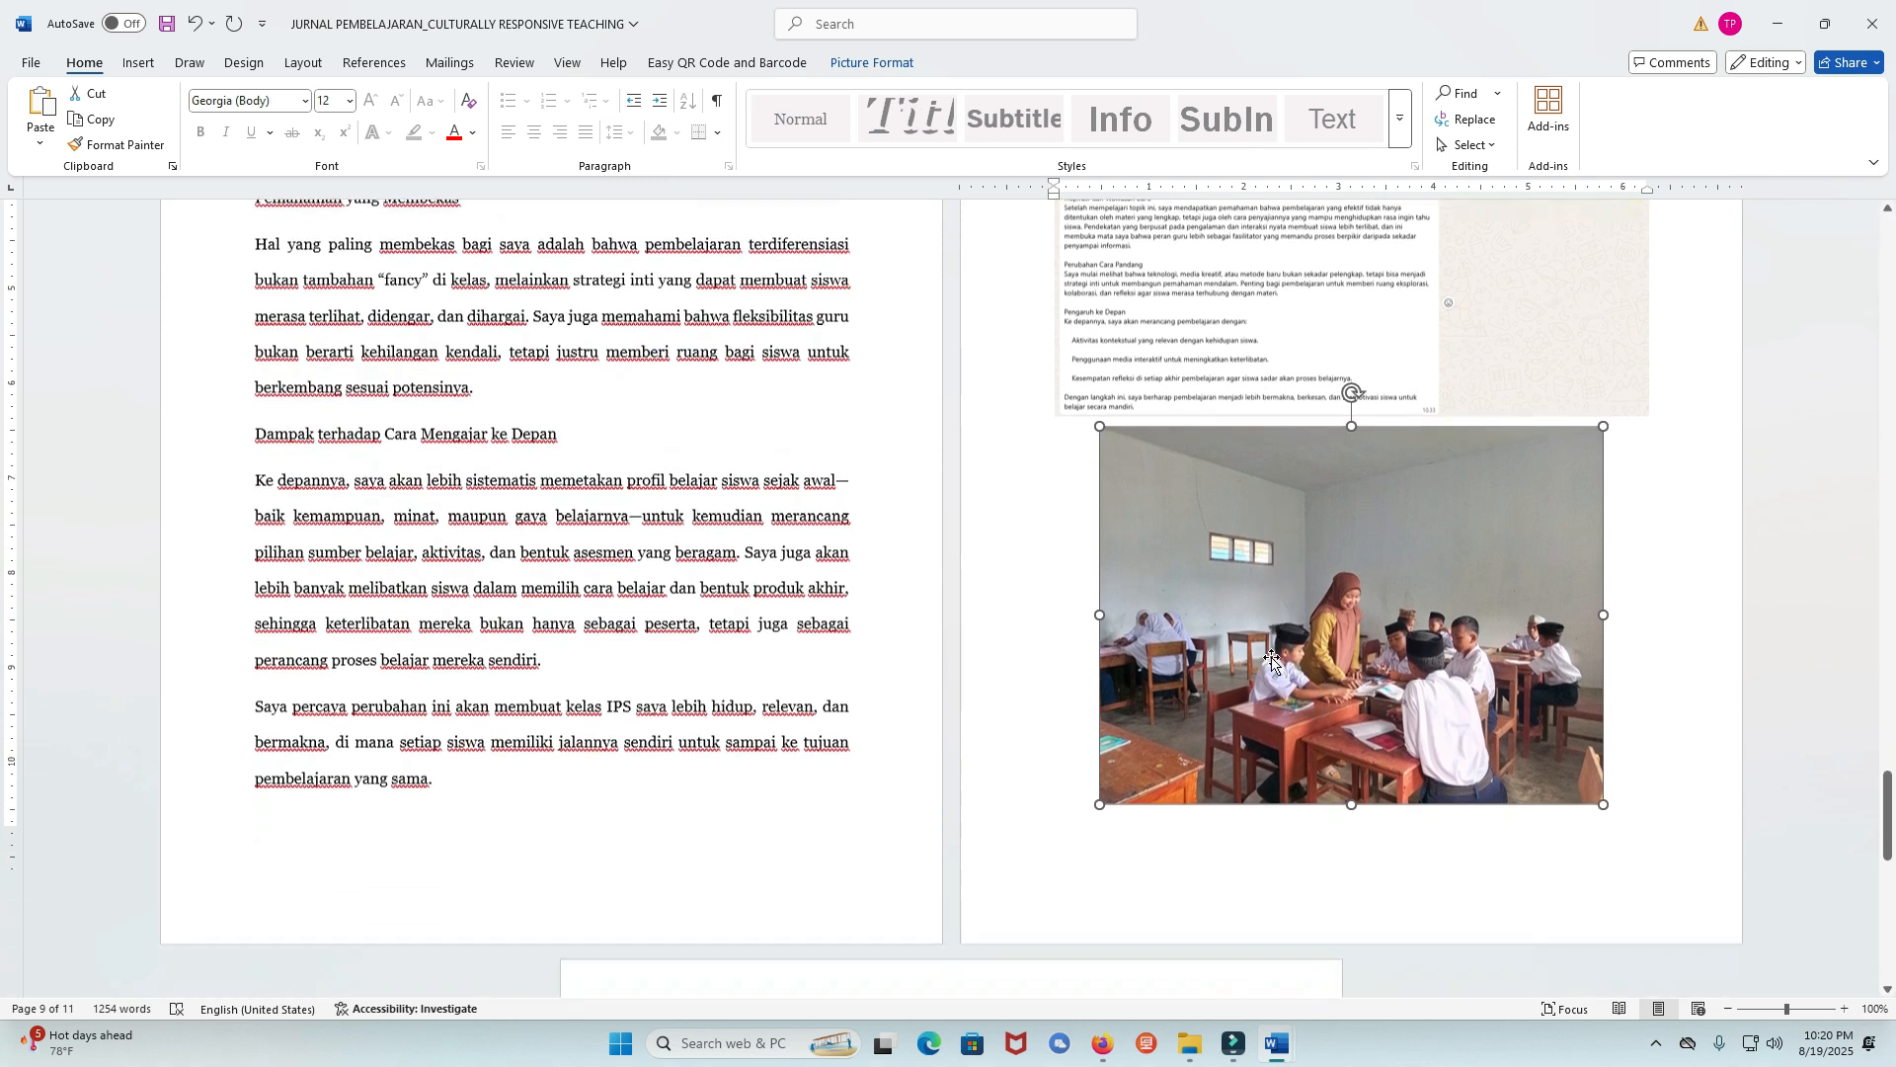
{"action": "scroll", "coordinate": [1272, 659], "scroll_direction": "up", "scroll_amount": 5}
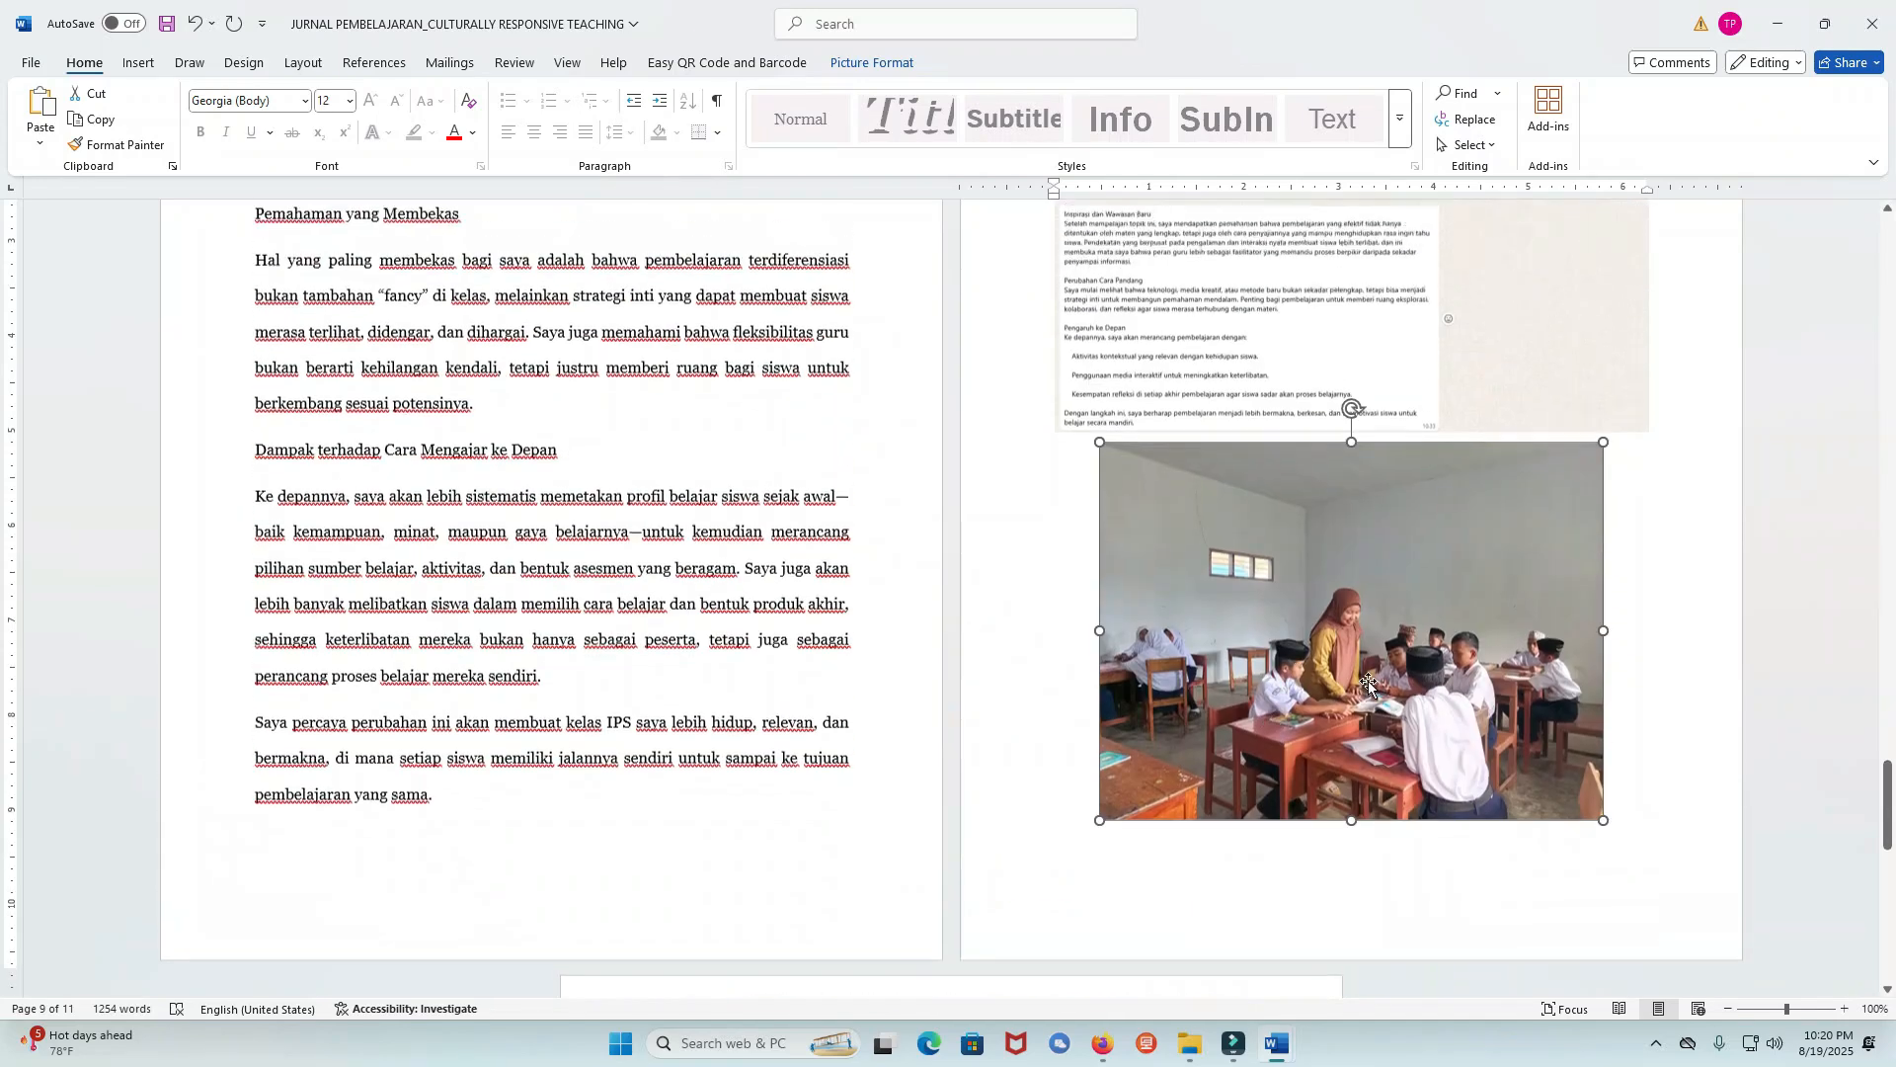
Return to the document's start, place the cursor in section A's first paragraph, and open the custom watermark settings.
{"action": "left_click_drag", "start_coordinate": [1888, 796], "coordinate": [1889, 242]}
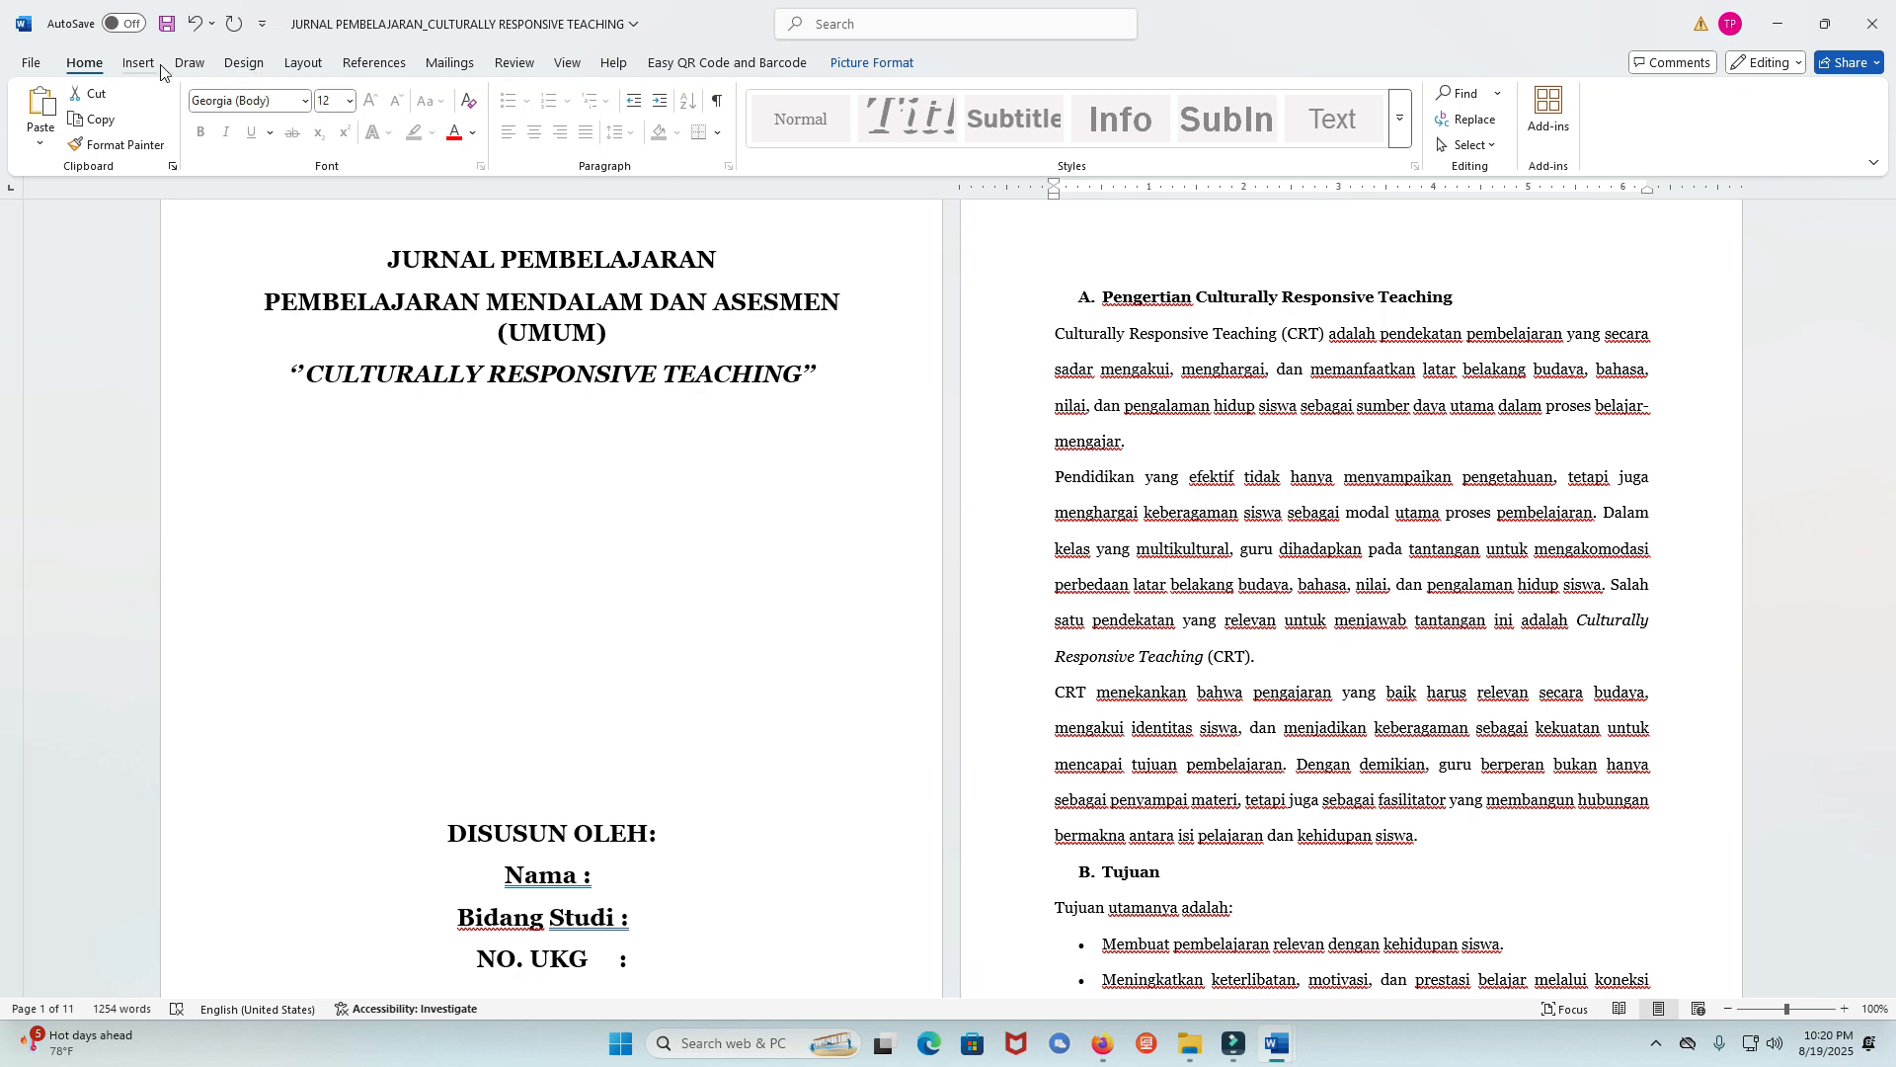
{"action": "left_click", "coordinate": [238, 65]}
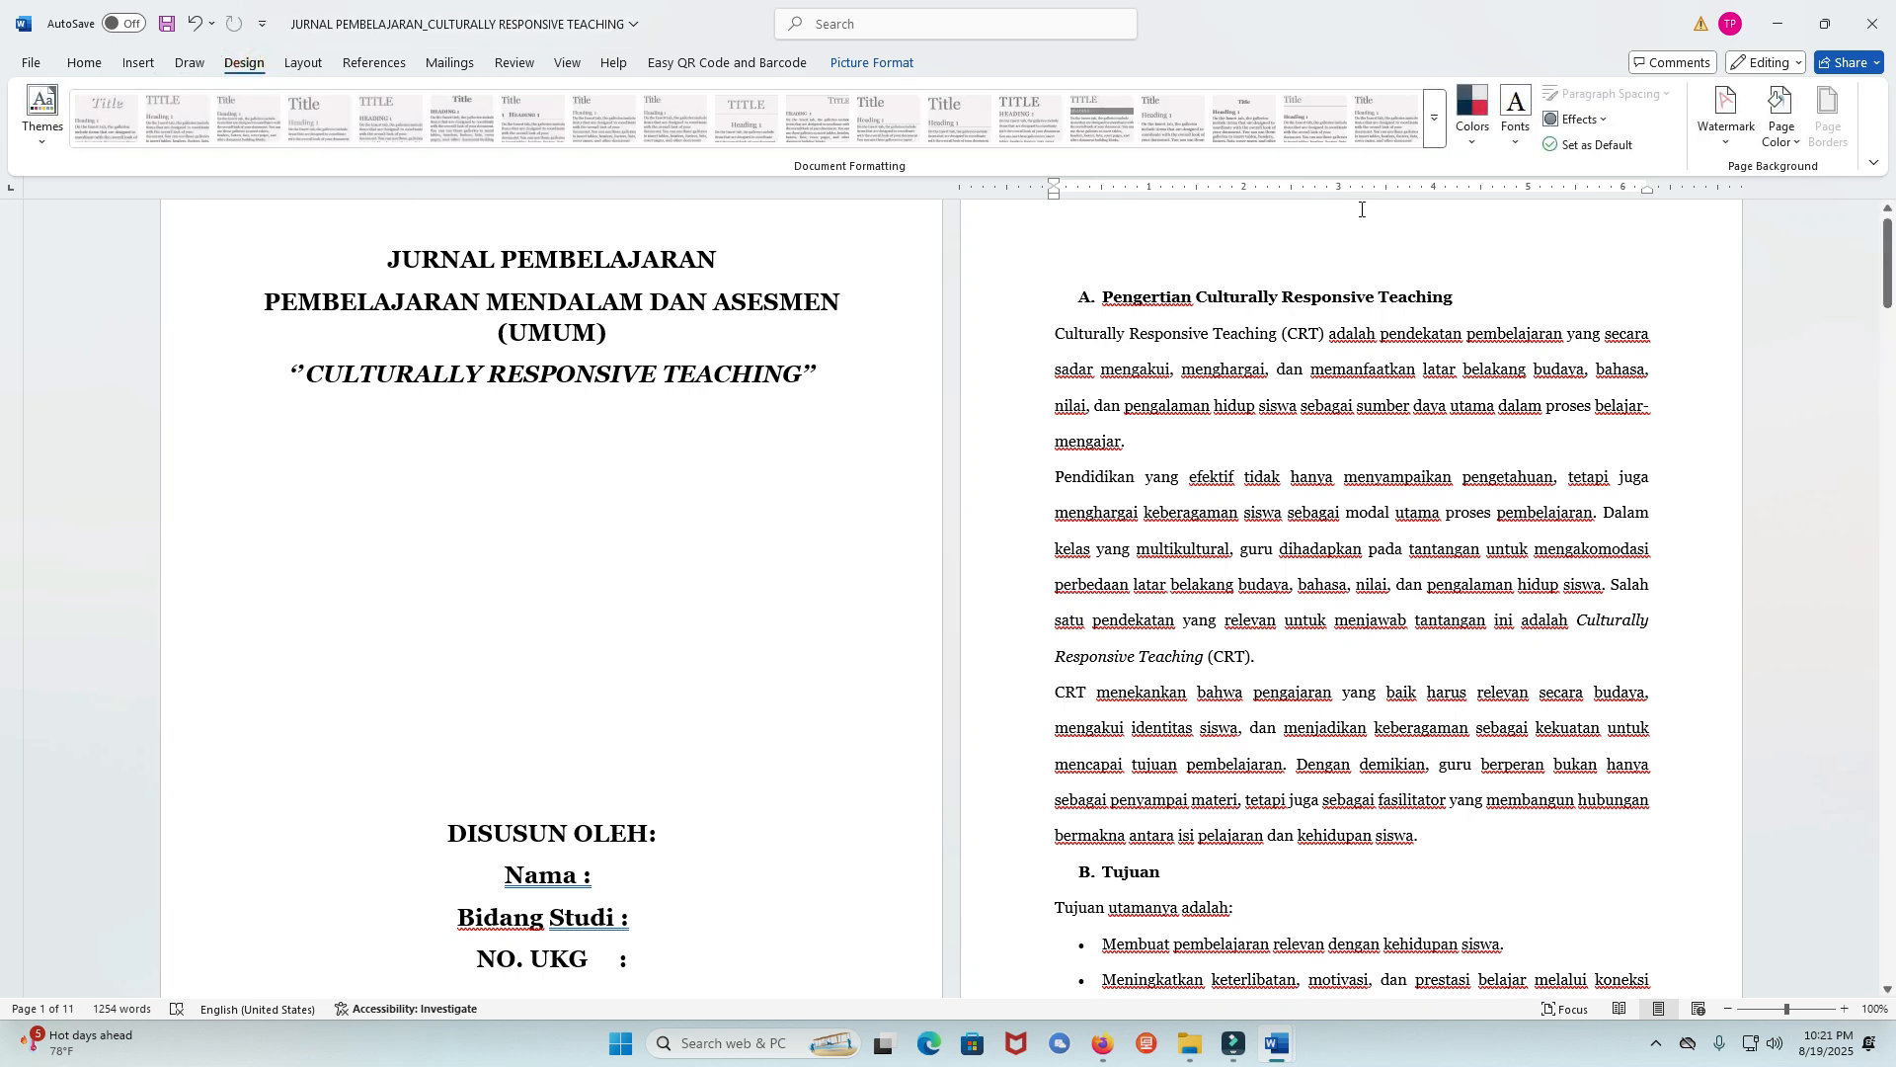
{"action": "left_click", "coordinate": [1714, 146]}
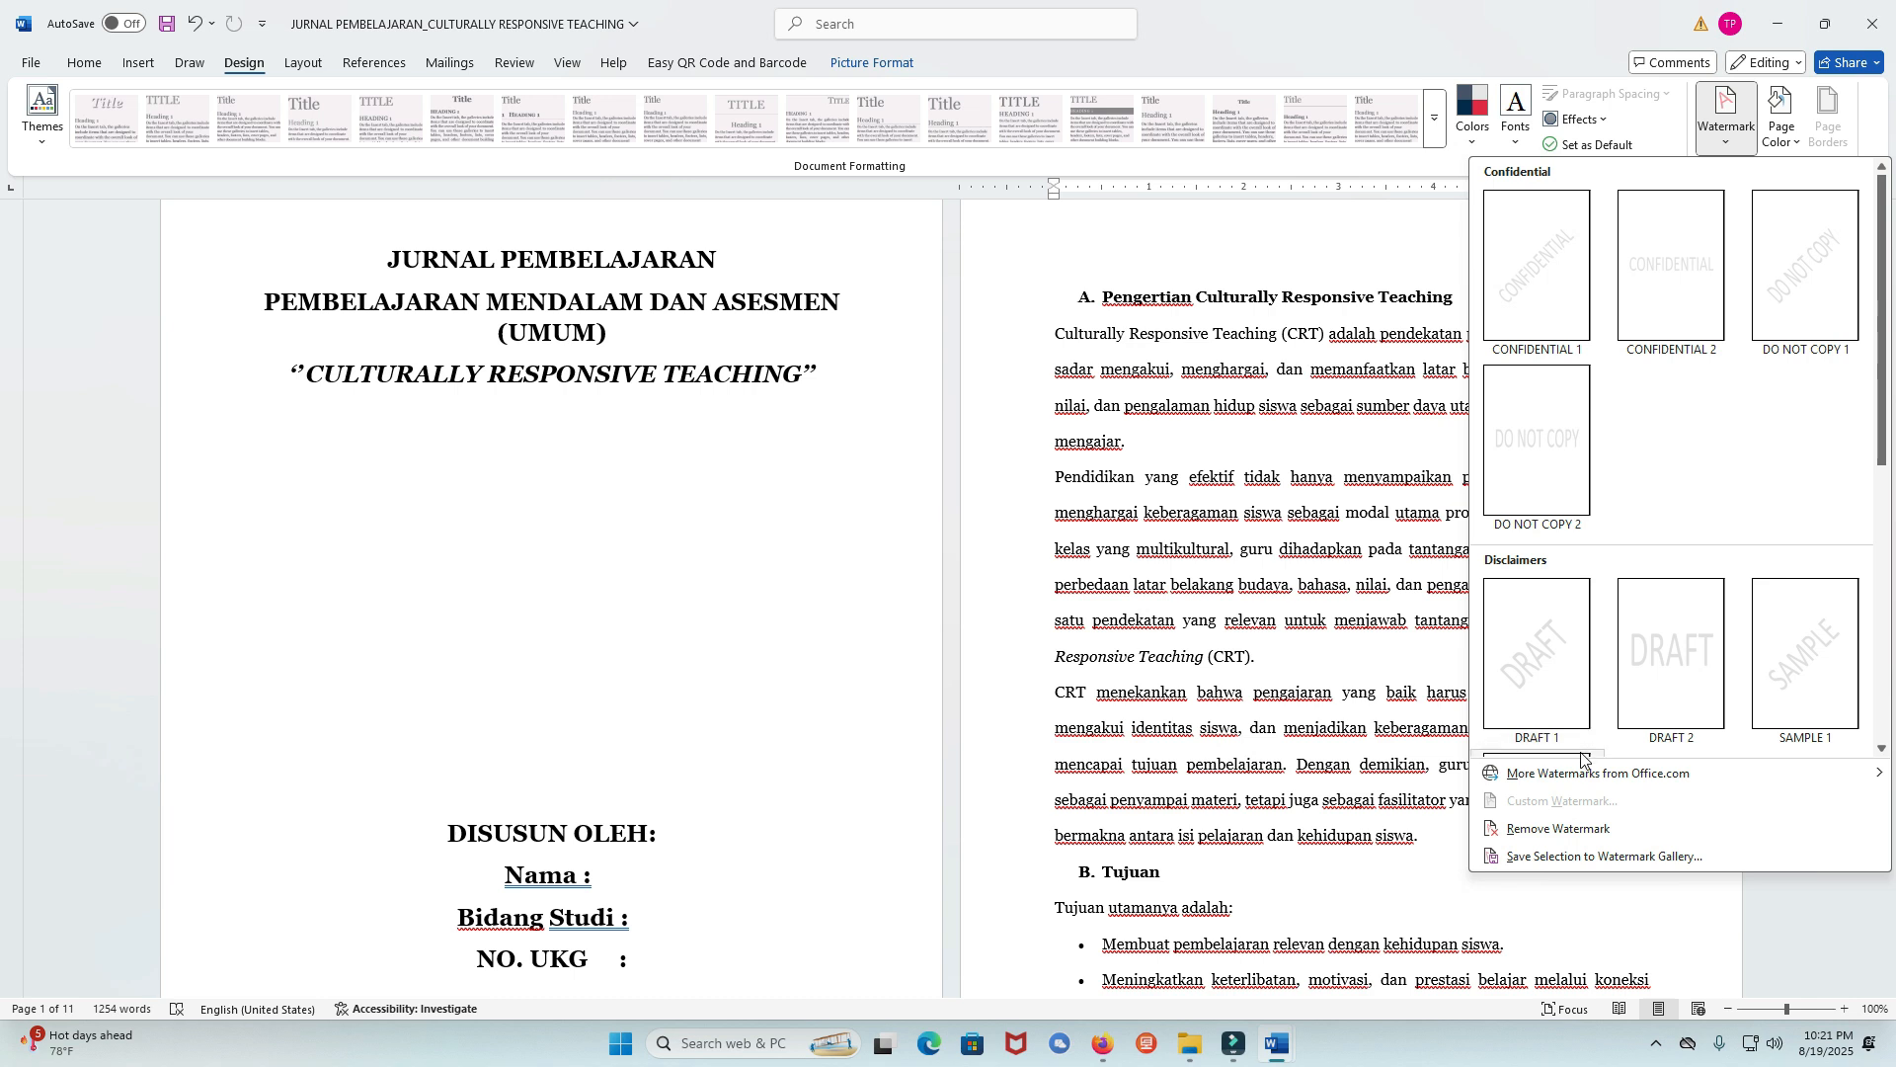
{"action": "left_click", "coordinate": [1071, 387]}
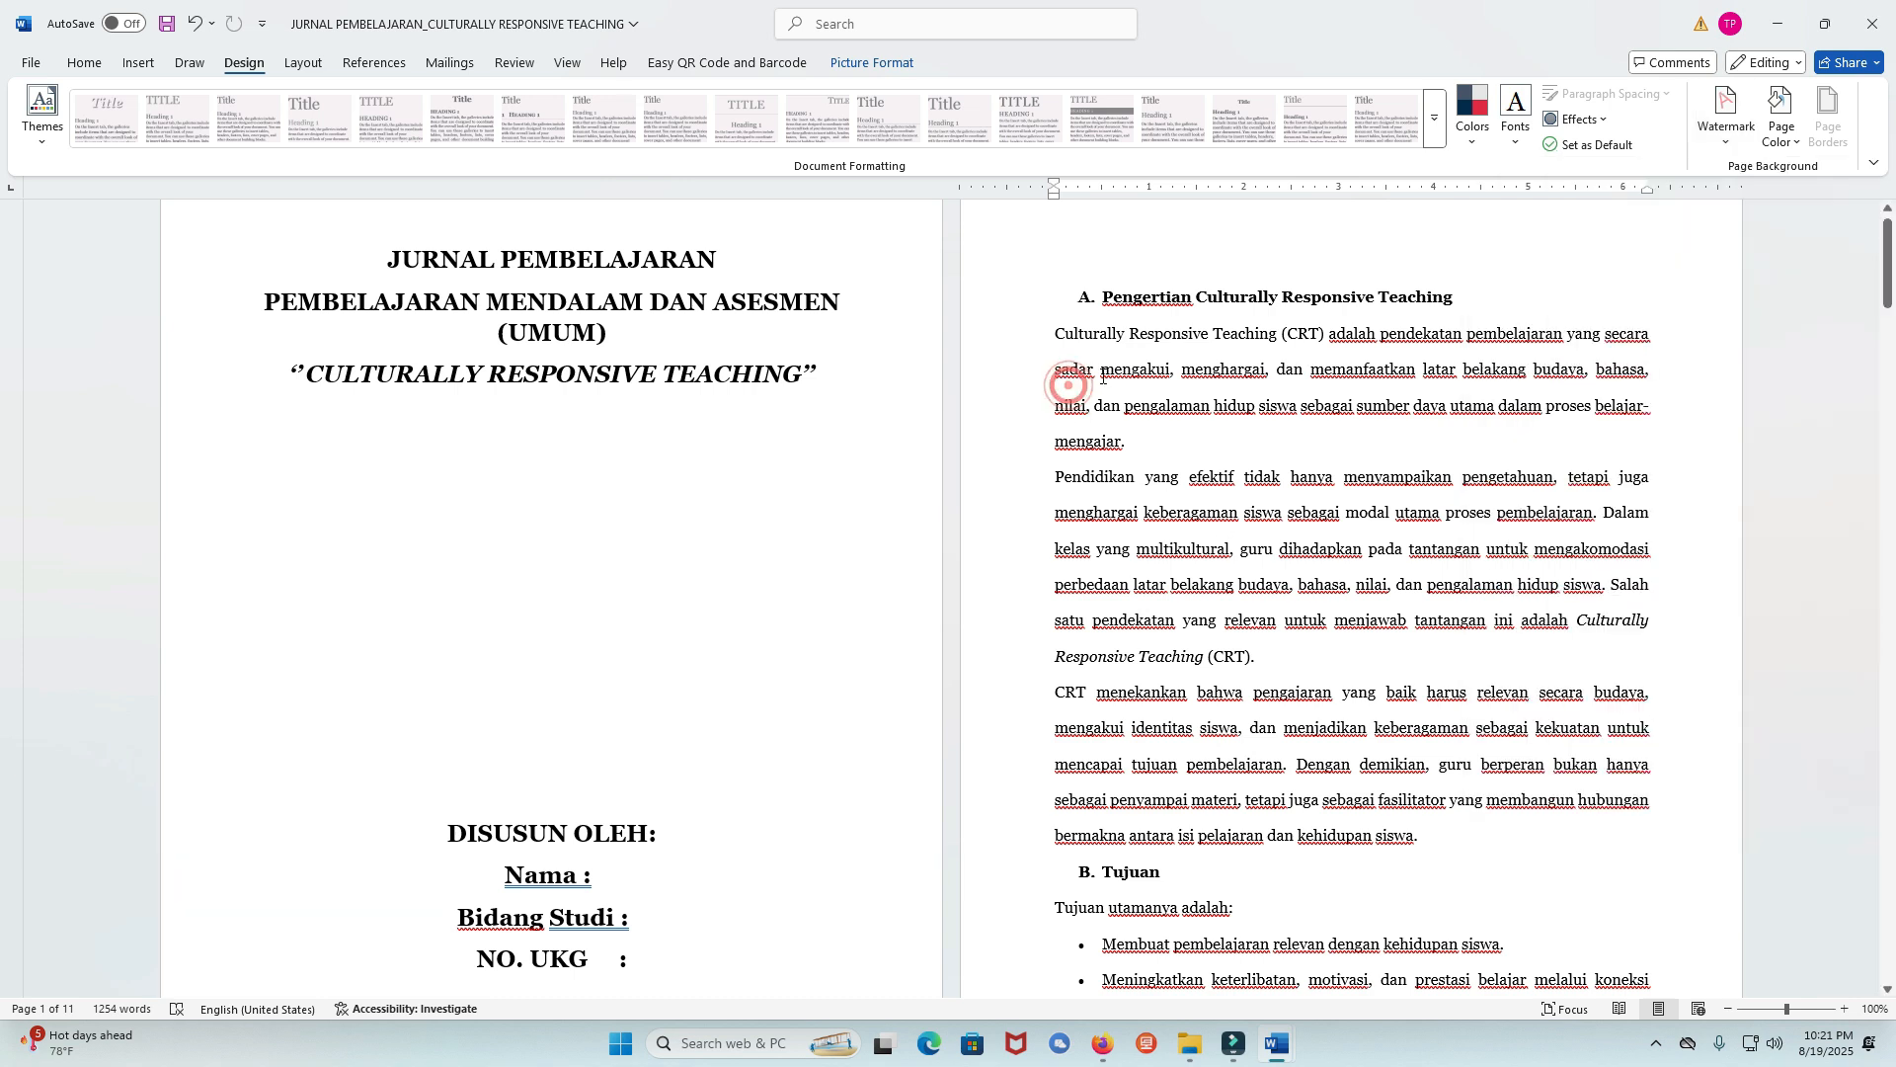
{"action": "left_click", "coordinate": [1719, 138]}
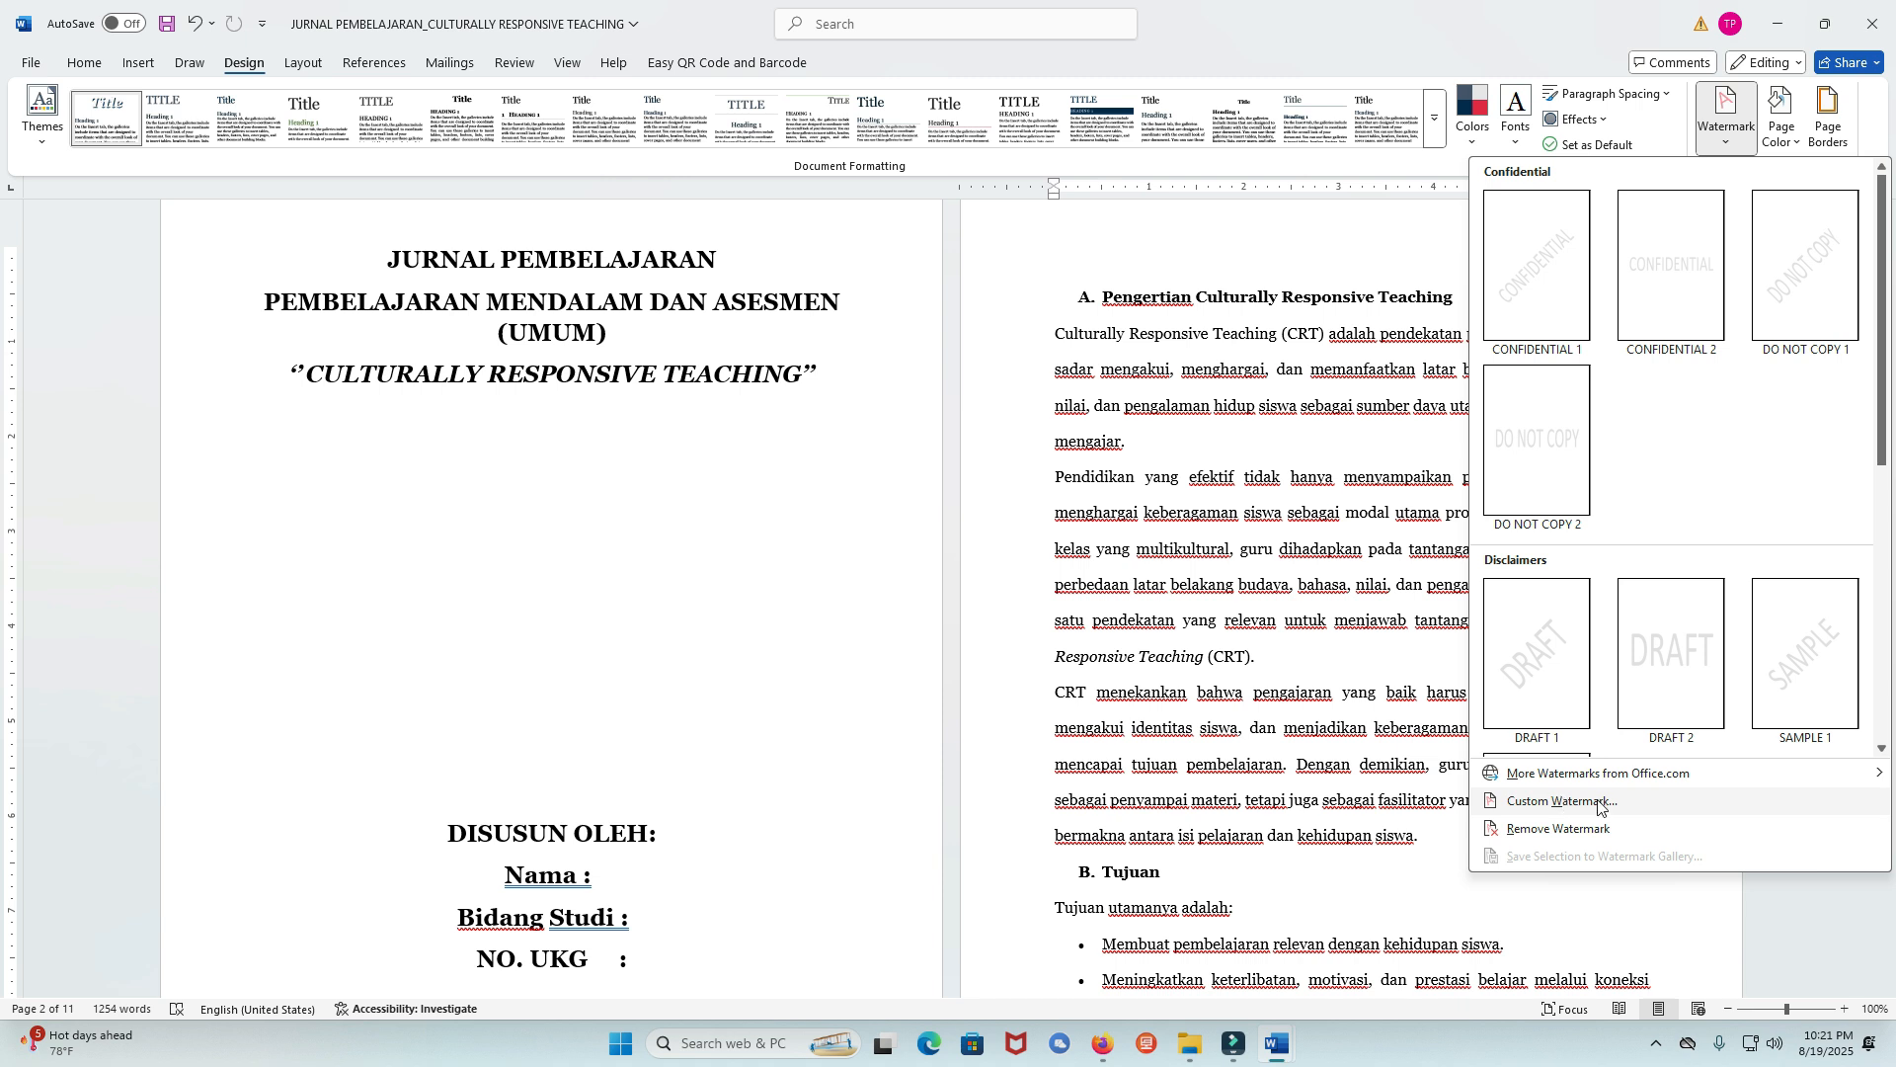
{"action": "left_click", "coordinate": [1547, 802]}
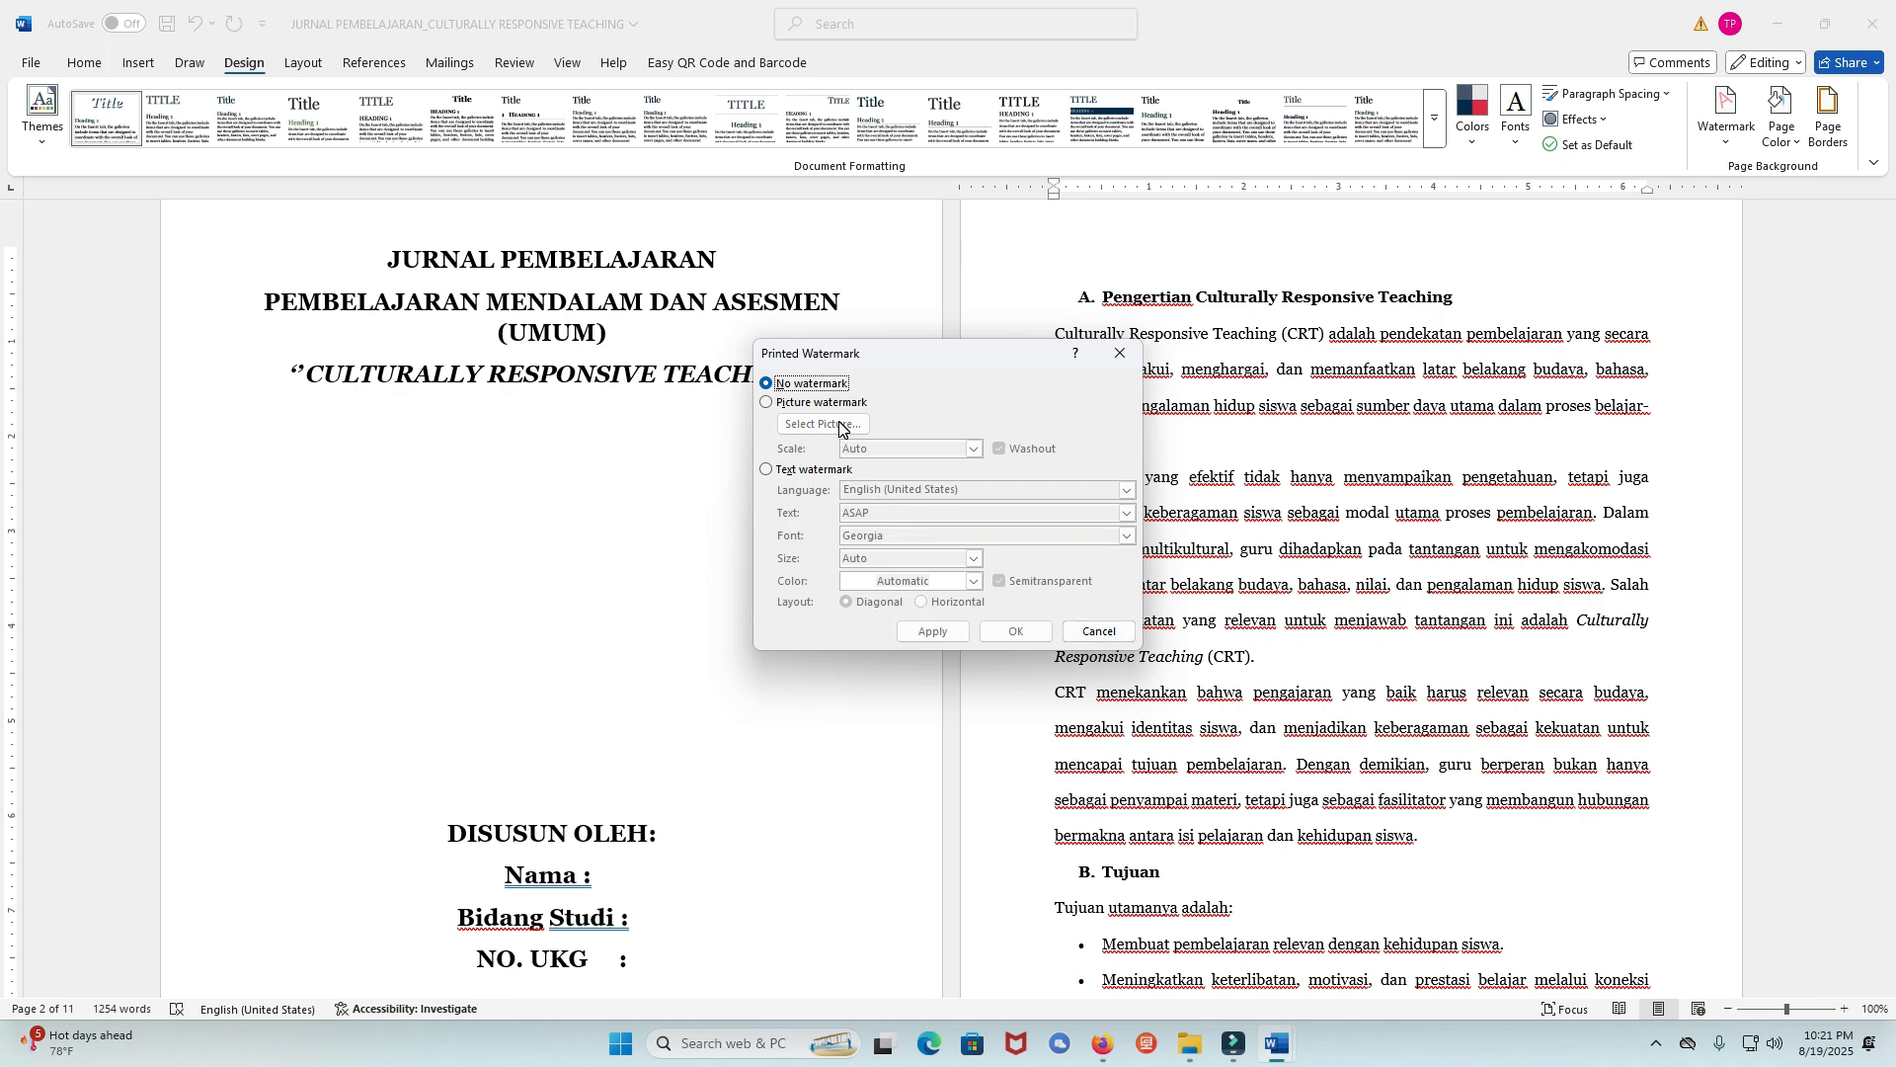
Apply the DA.jpg file from the Documents folder as a picture watermark with Auto scale and Washout.
{"action": "left_click", "coordinate": [769, 403]}
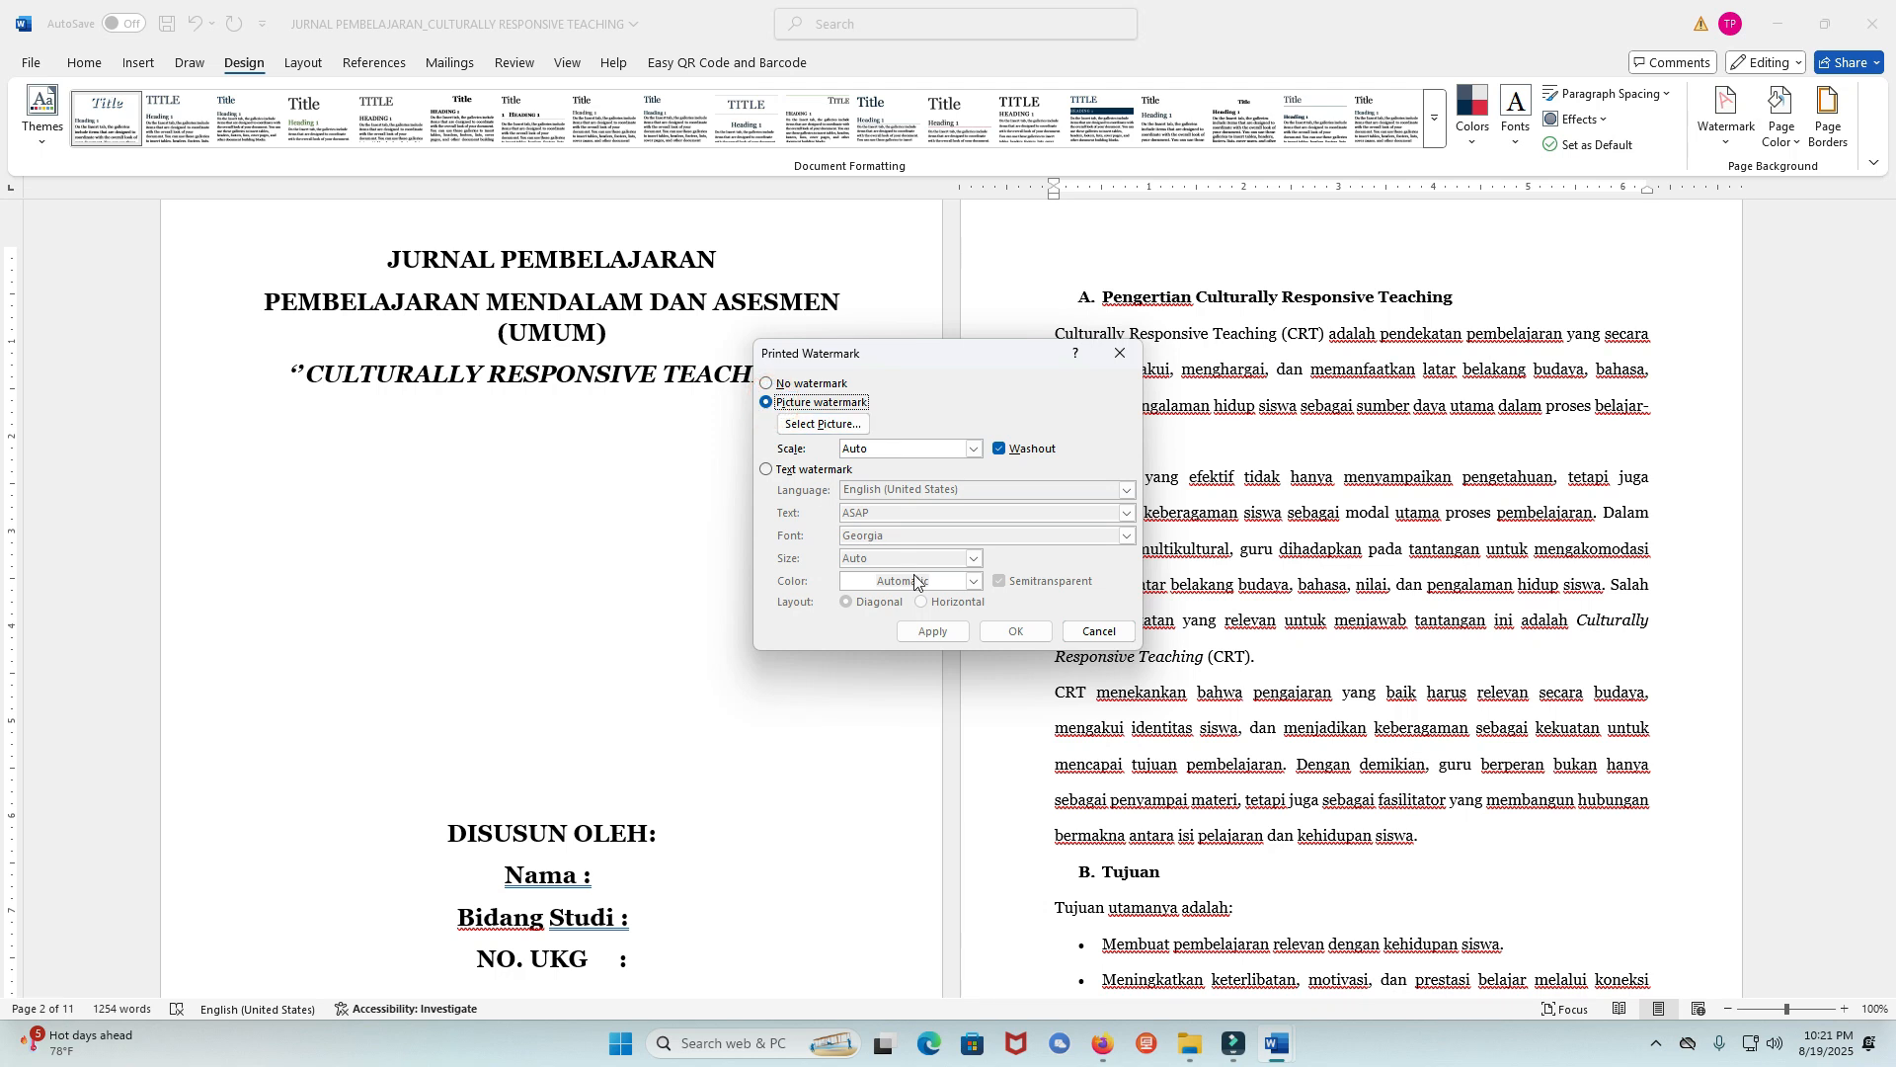
{"action": "left_click", "coordinate": [821, 425]}
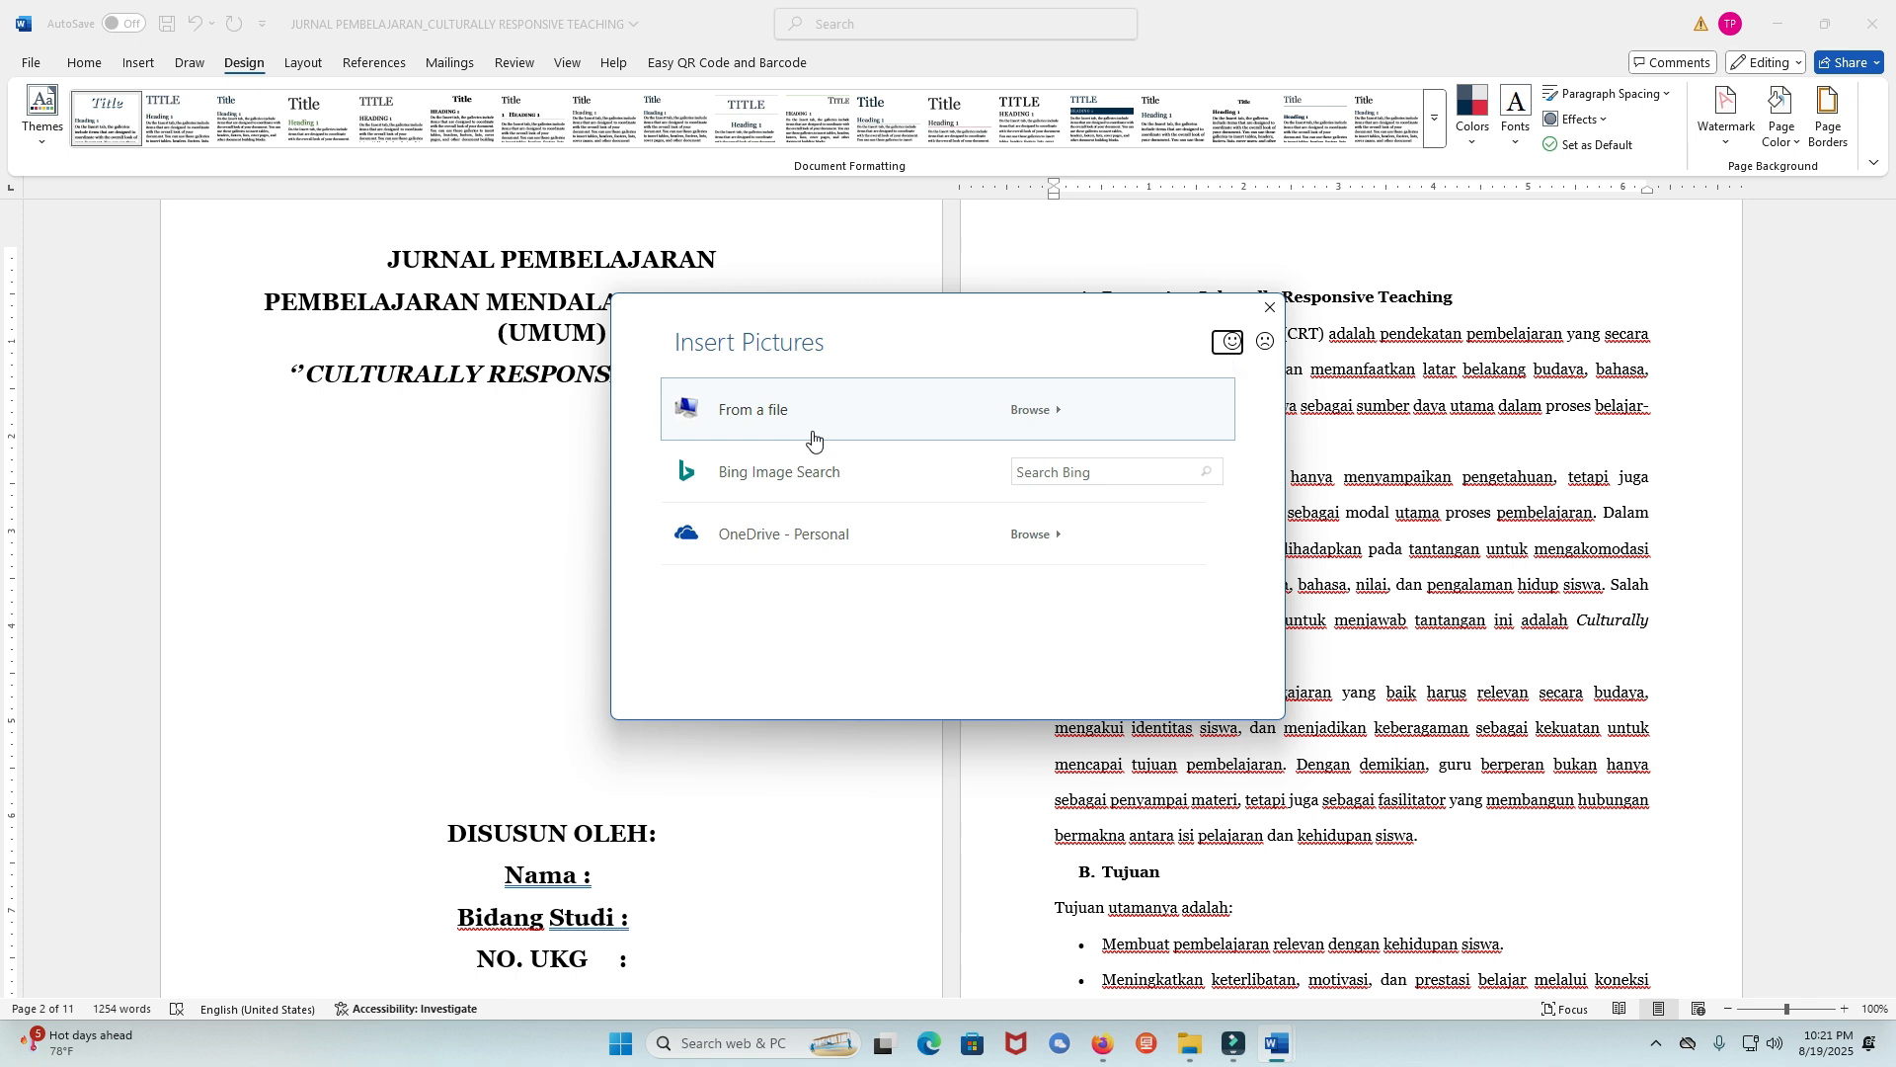
{"action": "left_click", "coordinate": [810, 436]}
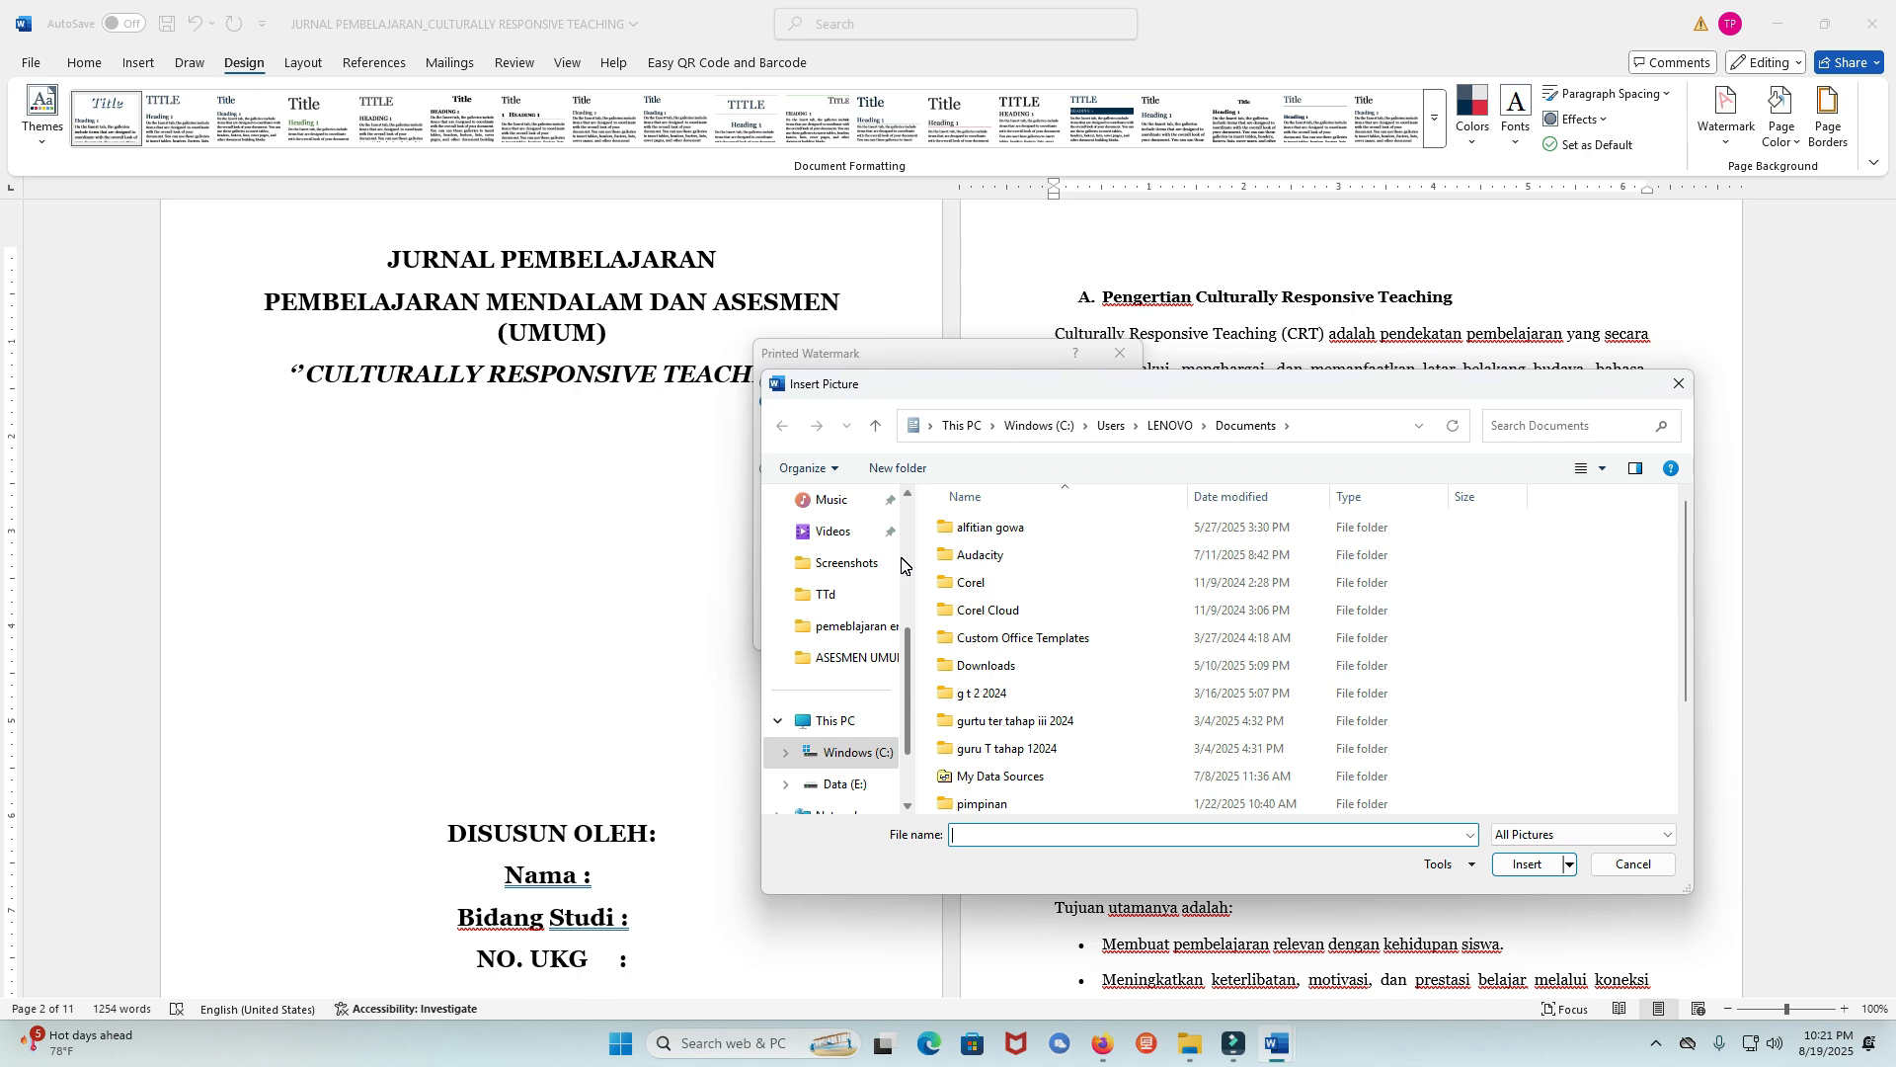
{"action": "scroll", "coordinate": [1033, 609], "scroll_direction": "down", "scroll_amount": 2}
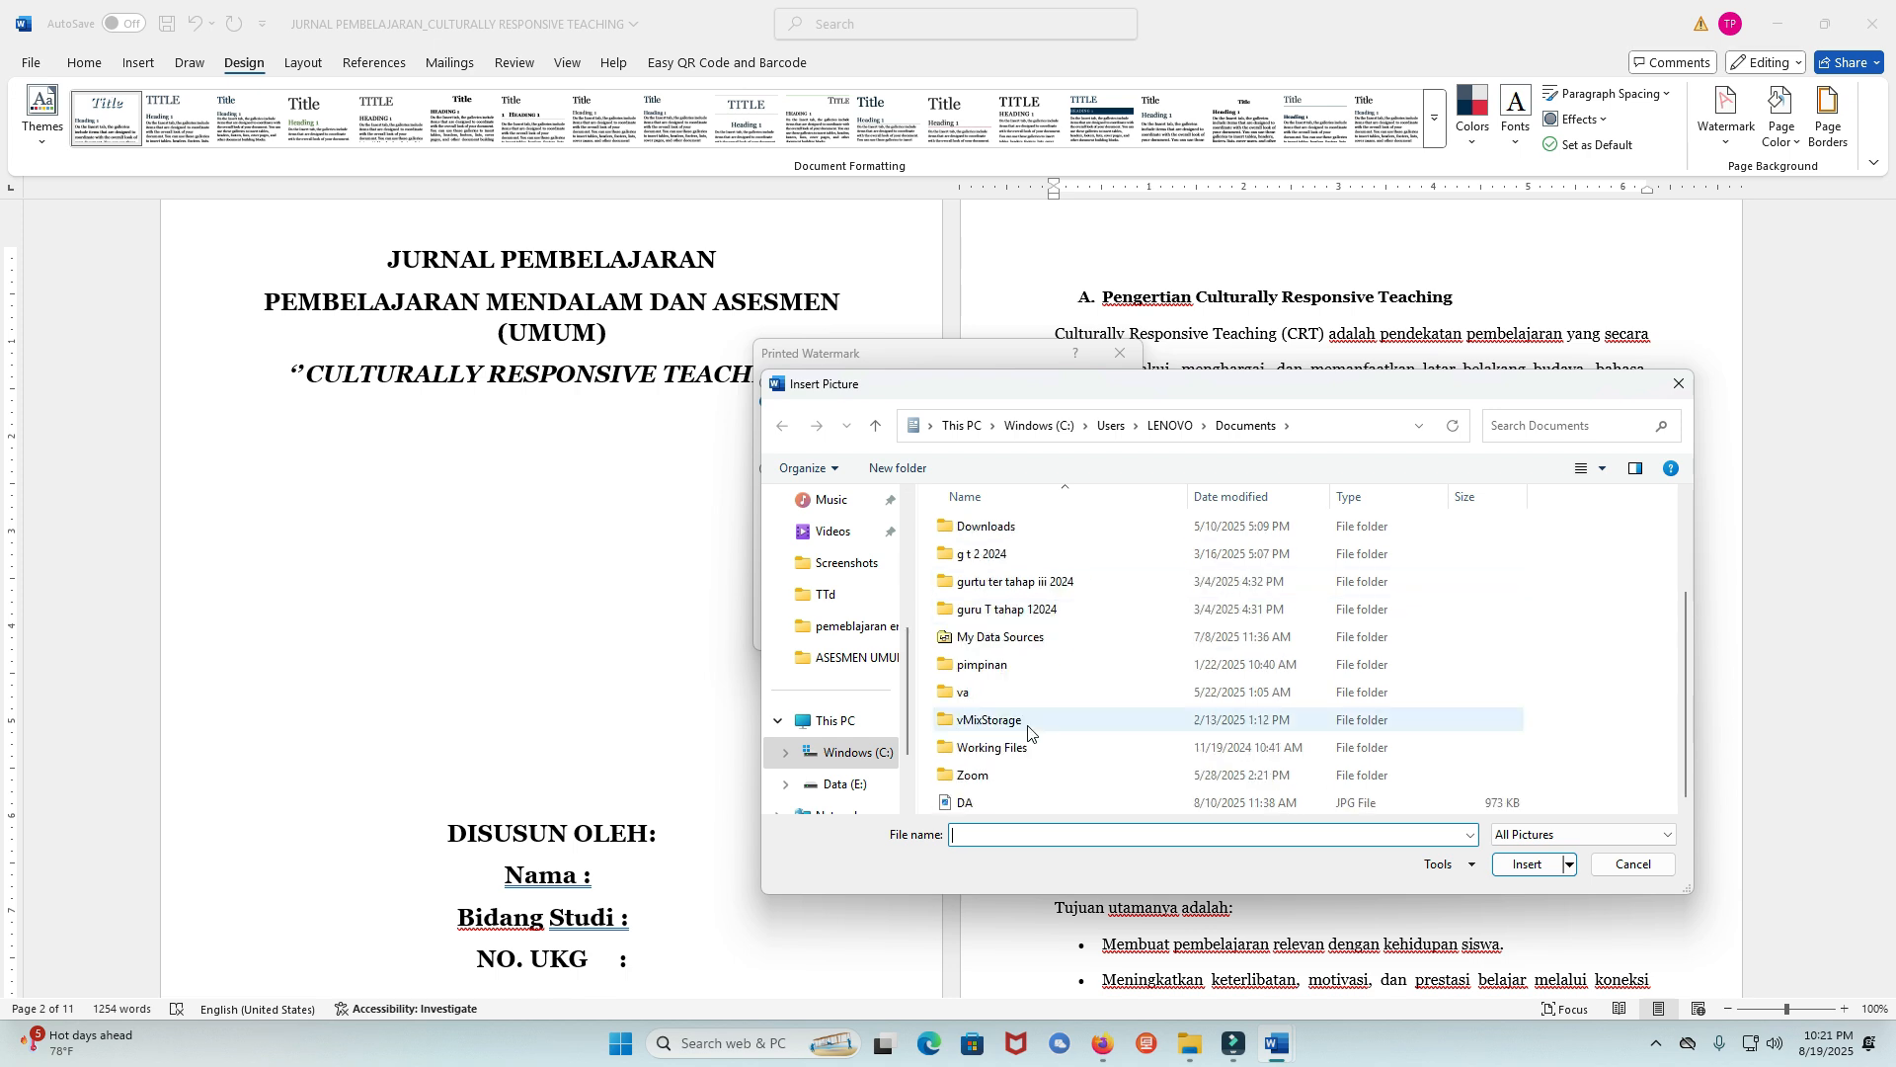
{"action": "left_click", "coordinate": [1023, 803]}
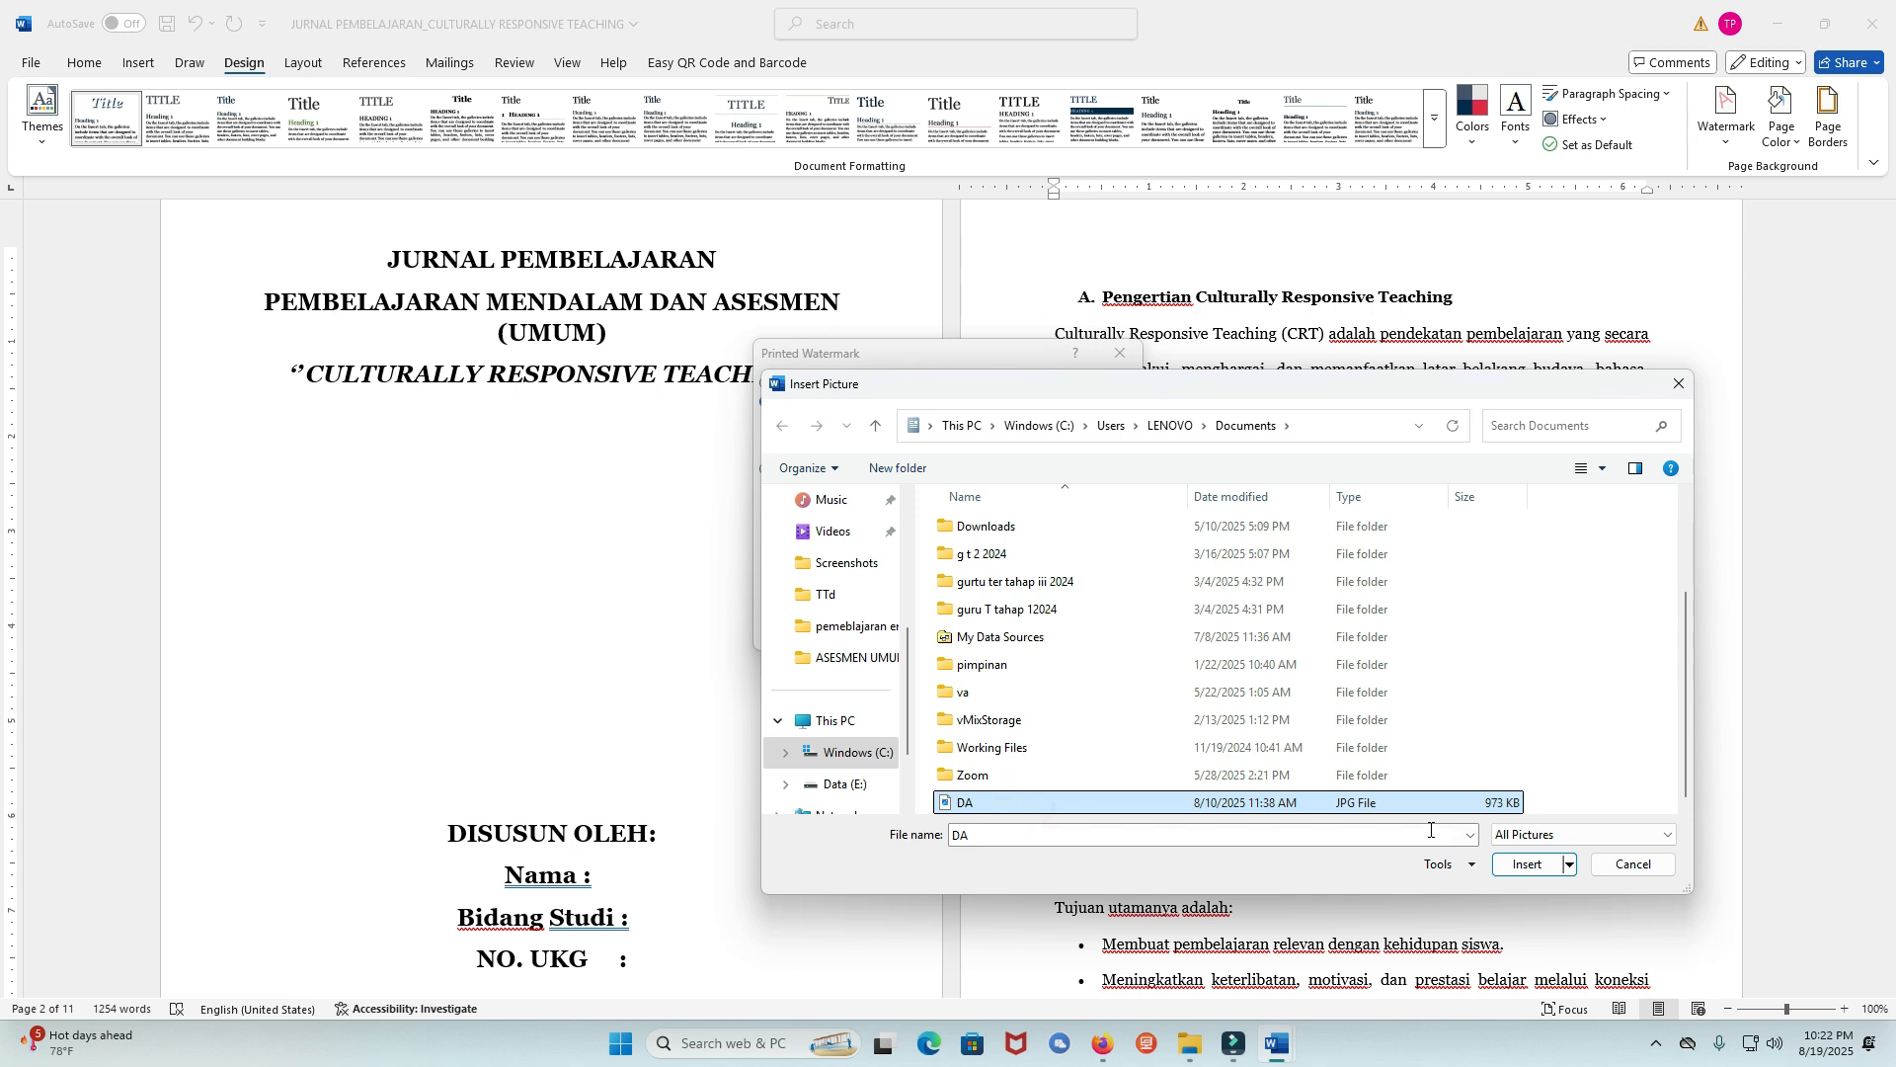
{"action": "left_click", "coordinate": [1508, 865]}
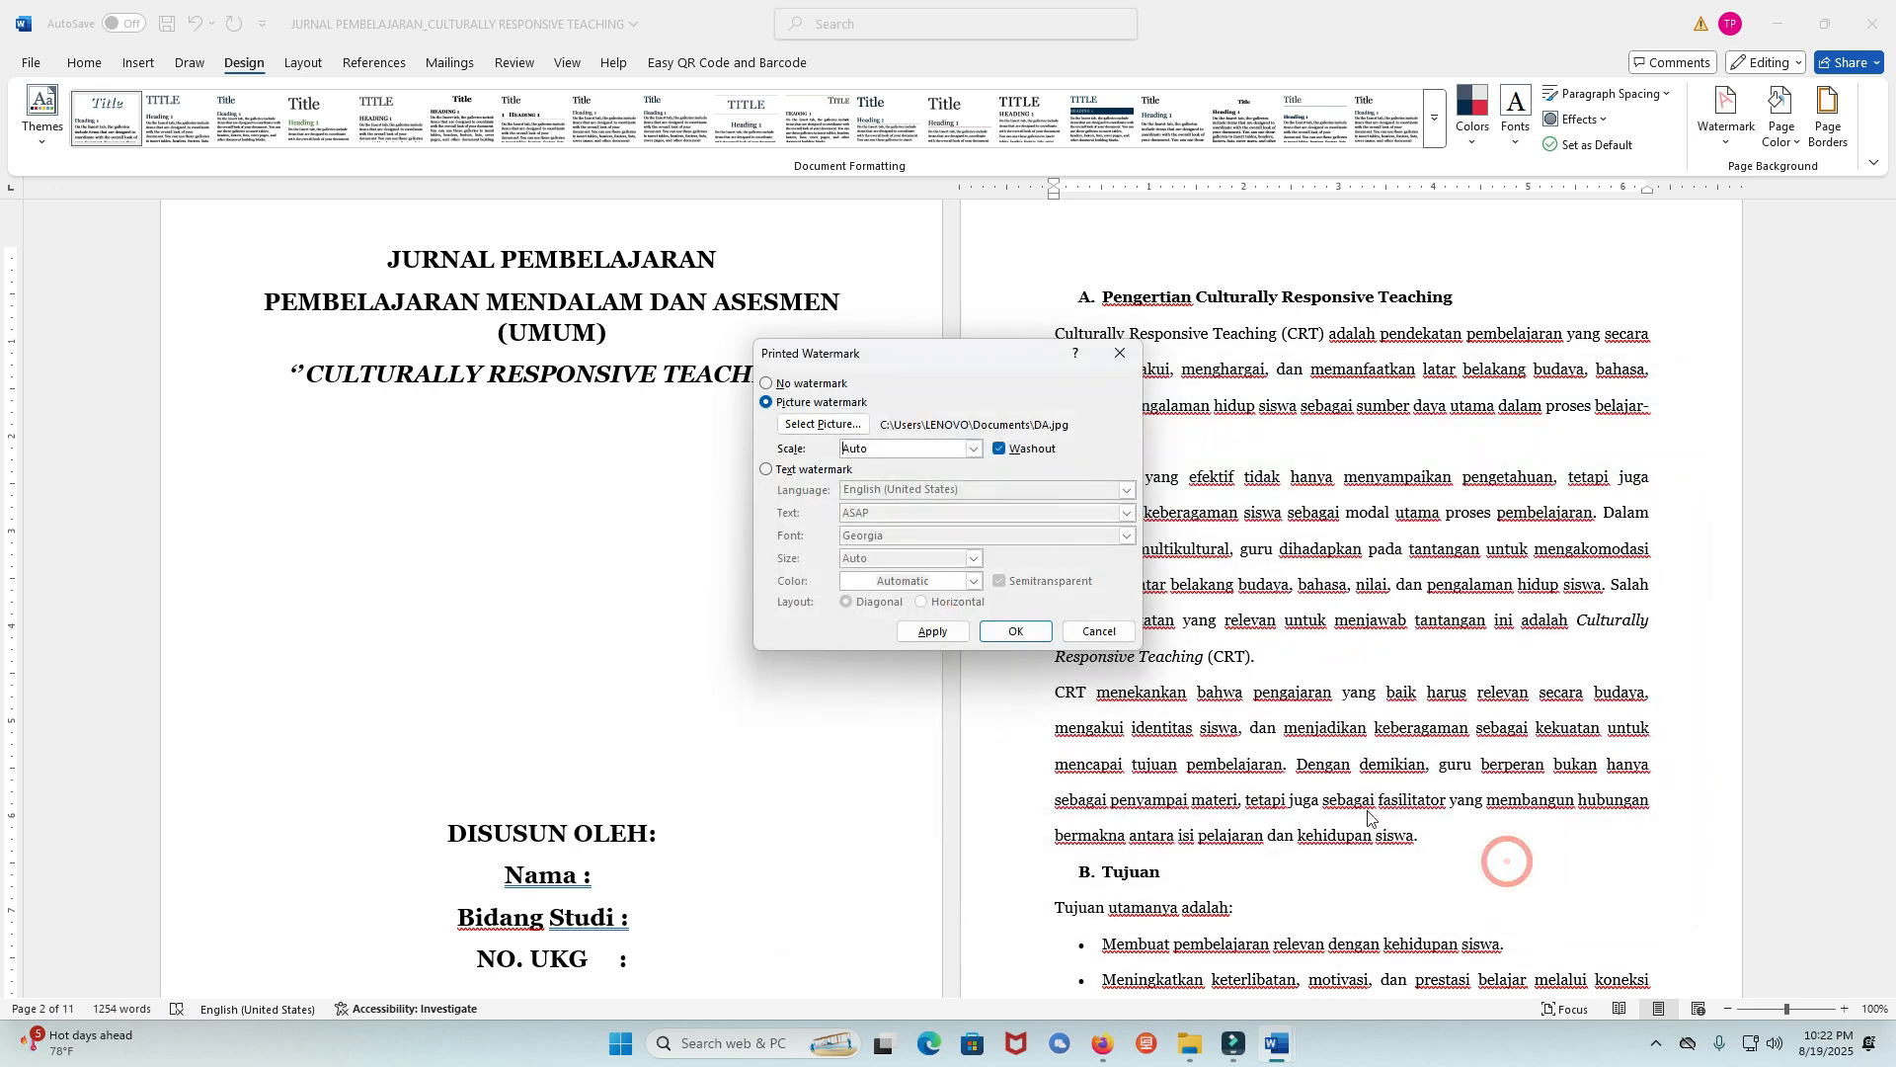
{"action": "left_click", "coordinate": [945, 633]}
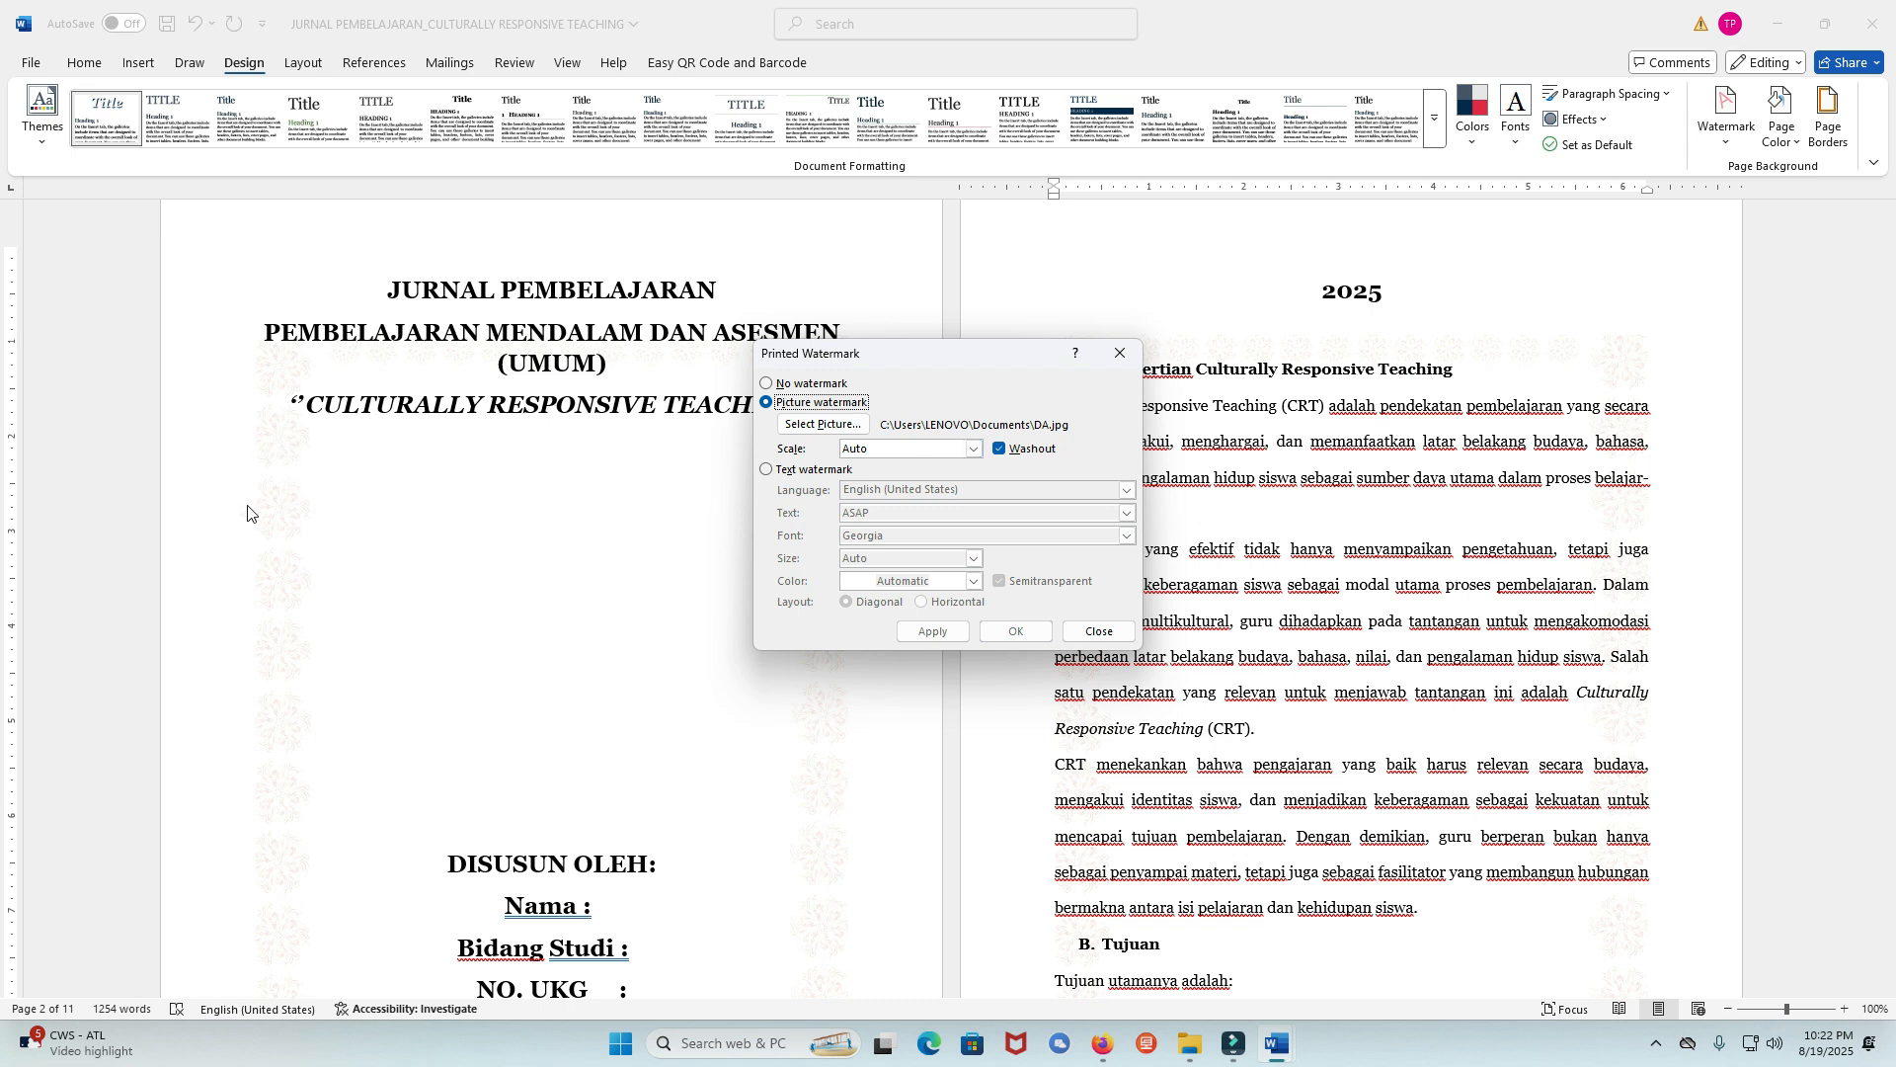
Enlarge the picture watermark's scale so its border reaches the page edges, apply it, and close the watermark settings.
{"action": "left_click", "coordinate": [974, 450]}
{"action": "left_click", "coordinate": [890, 518]}
{"action": "left_click", "coordinate": [933, 630]}
{"action": "left_click", "coordinate": [1095, 635]}
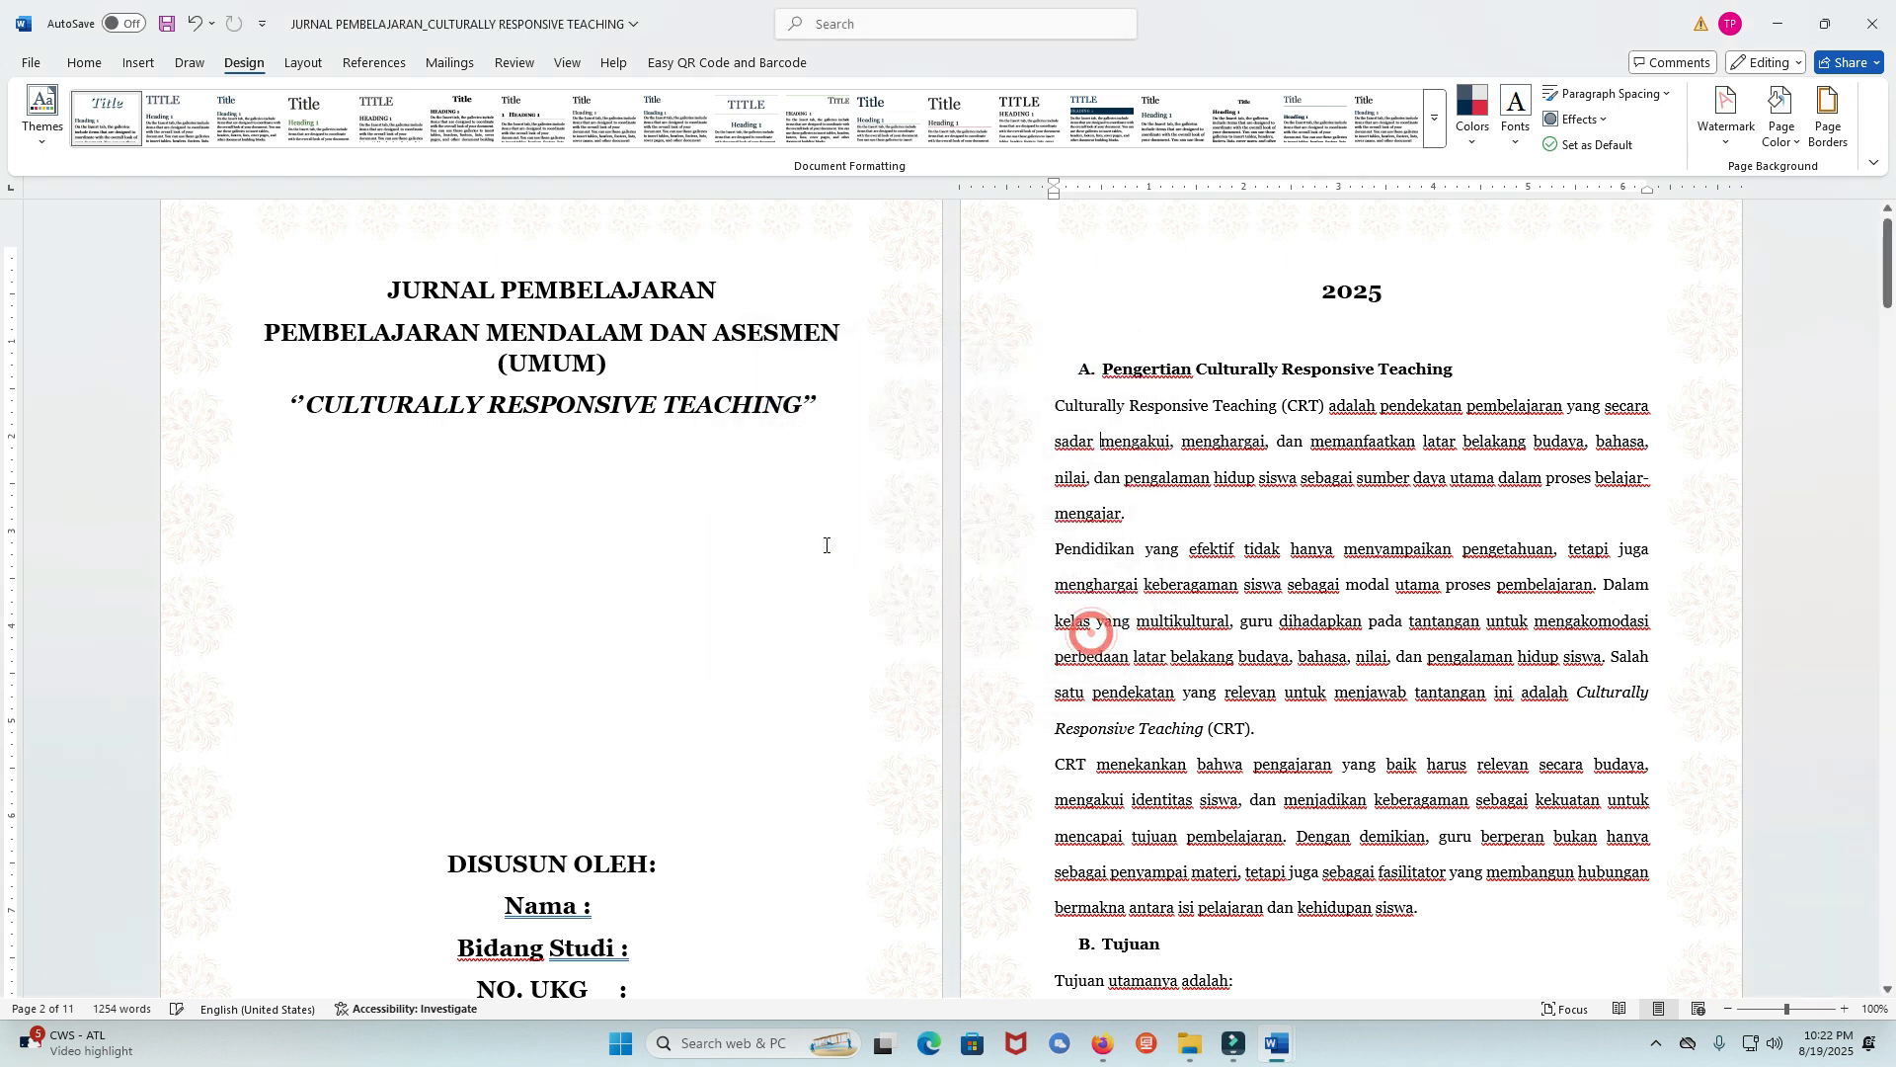
Remove a blank line above DISUSUN OLEH on the cover page to bring 2025 back onto it, and check the bordered pages.
{"action": "scroll", "coordinate": [801, 529], "scroll_direction": "down", "scroll_amount": 3}
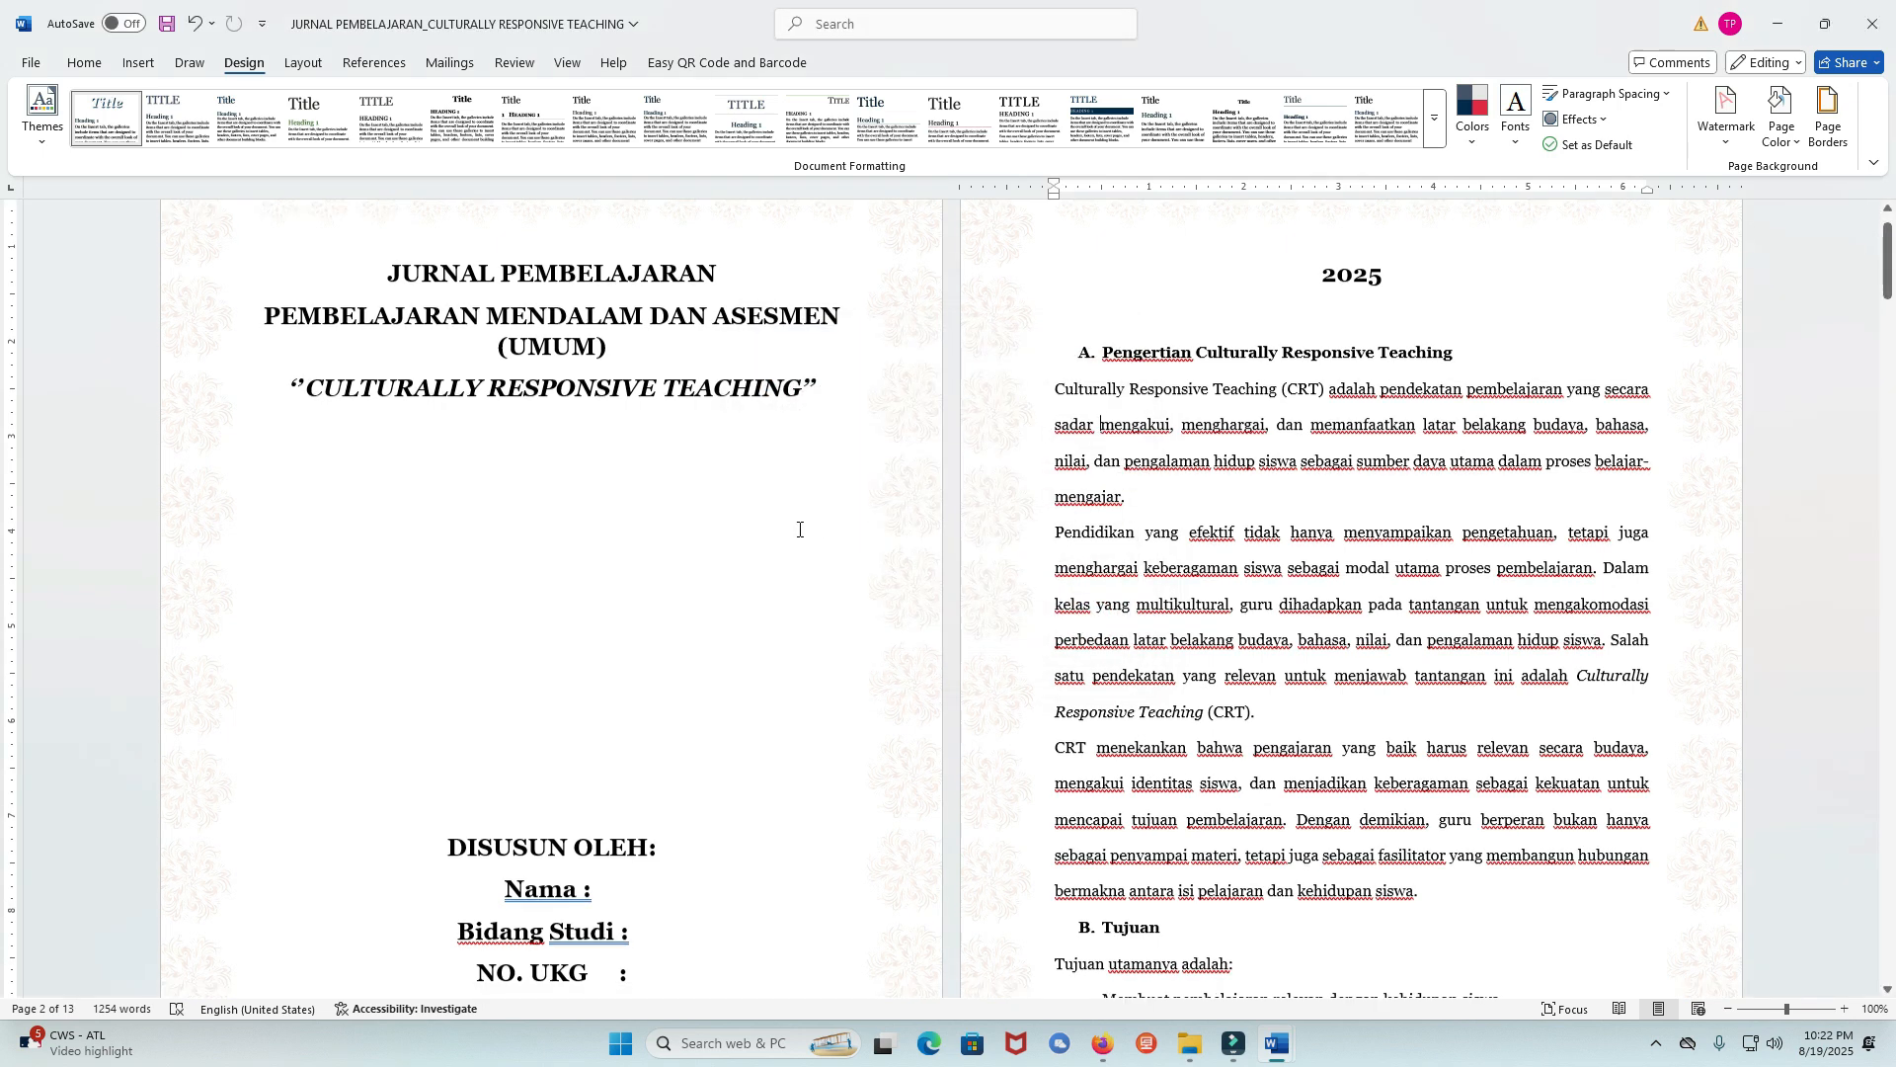
{"action": "left_click", "coordinate": [707, 592]}
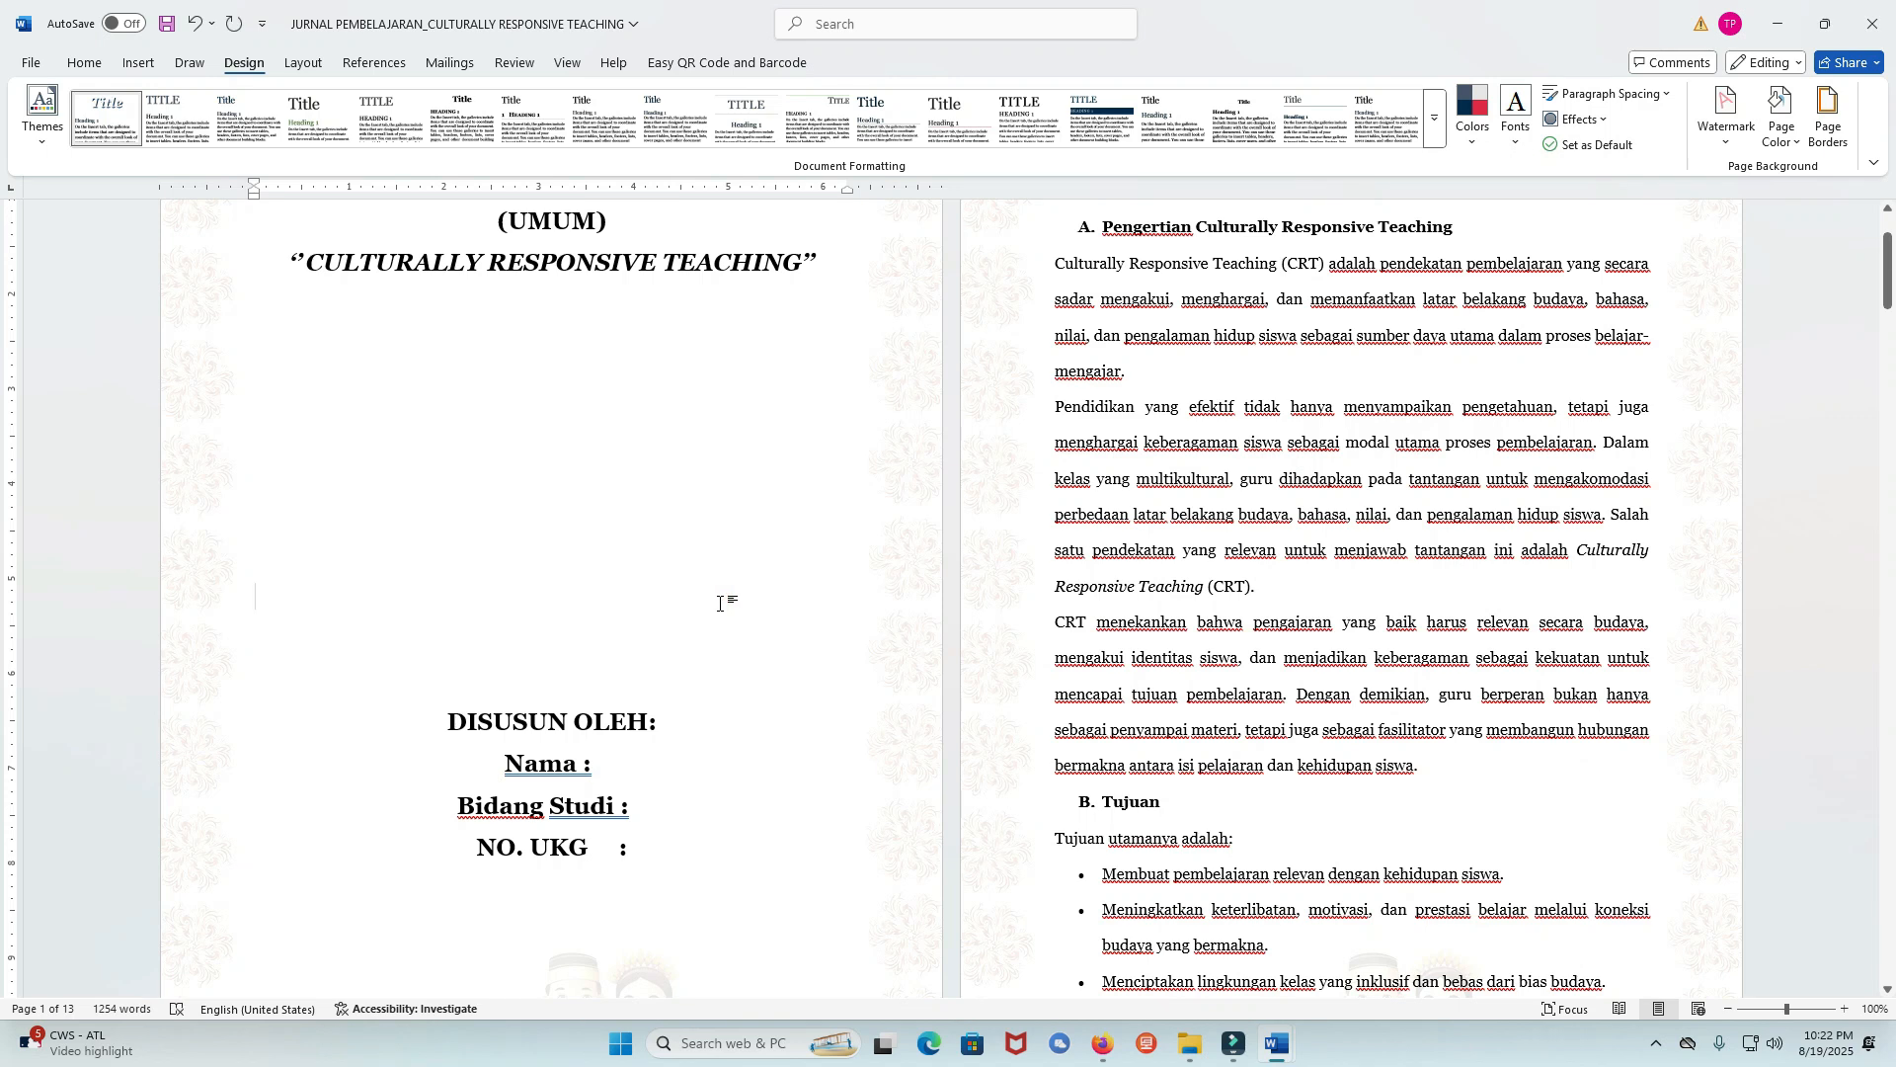
{"action": "scroll", "coordinate": [722, 604], "scroll_direction": "up", "scroll_amount": 2}
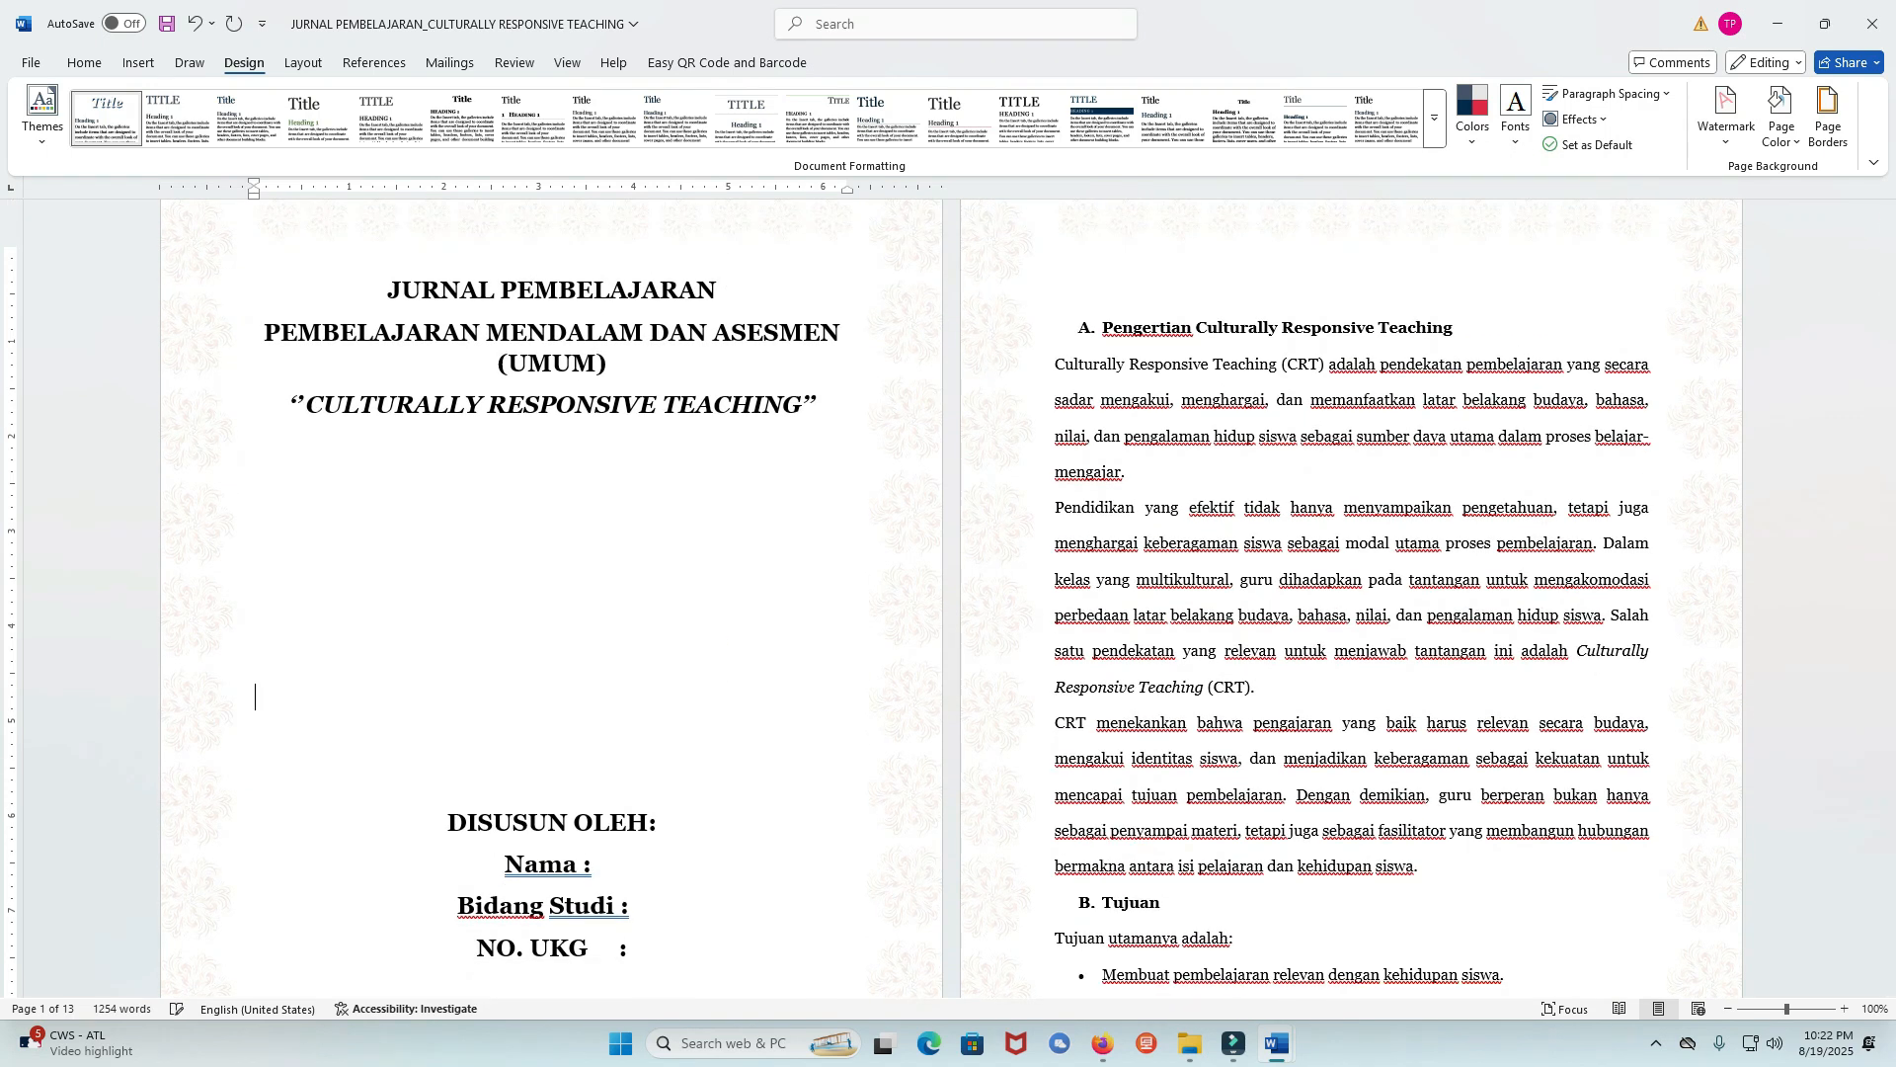
{"action": "scroll", "coordinate": [728, 604], "scroll_direction": "down", "scroll_amount": 14}
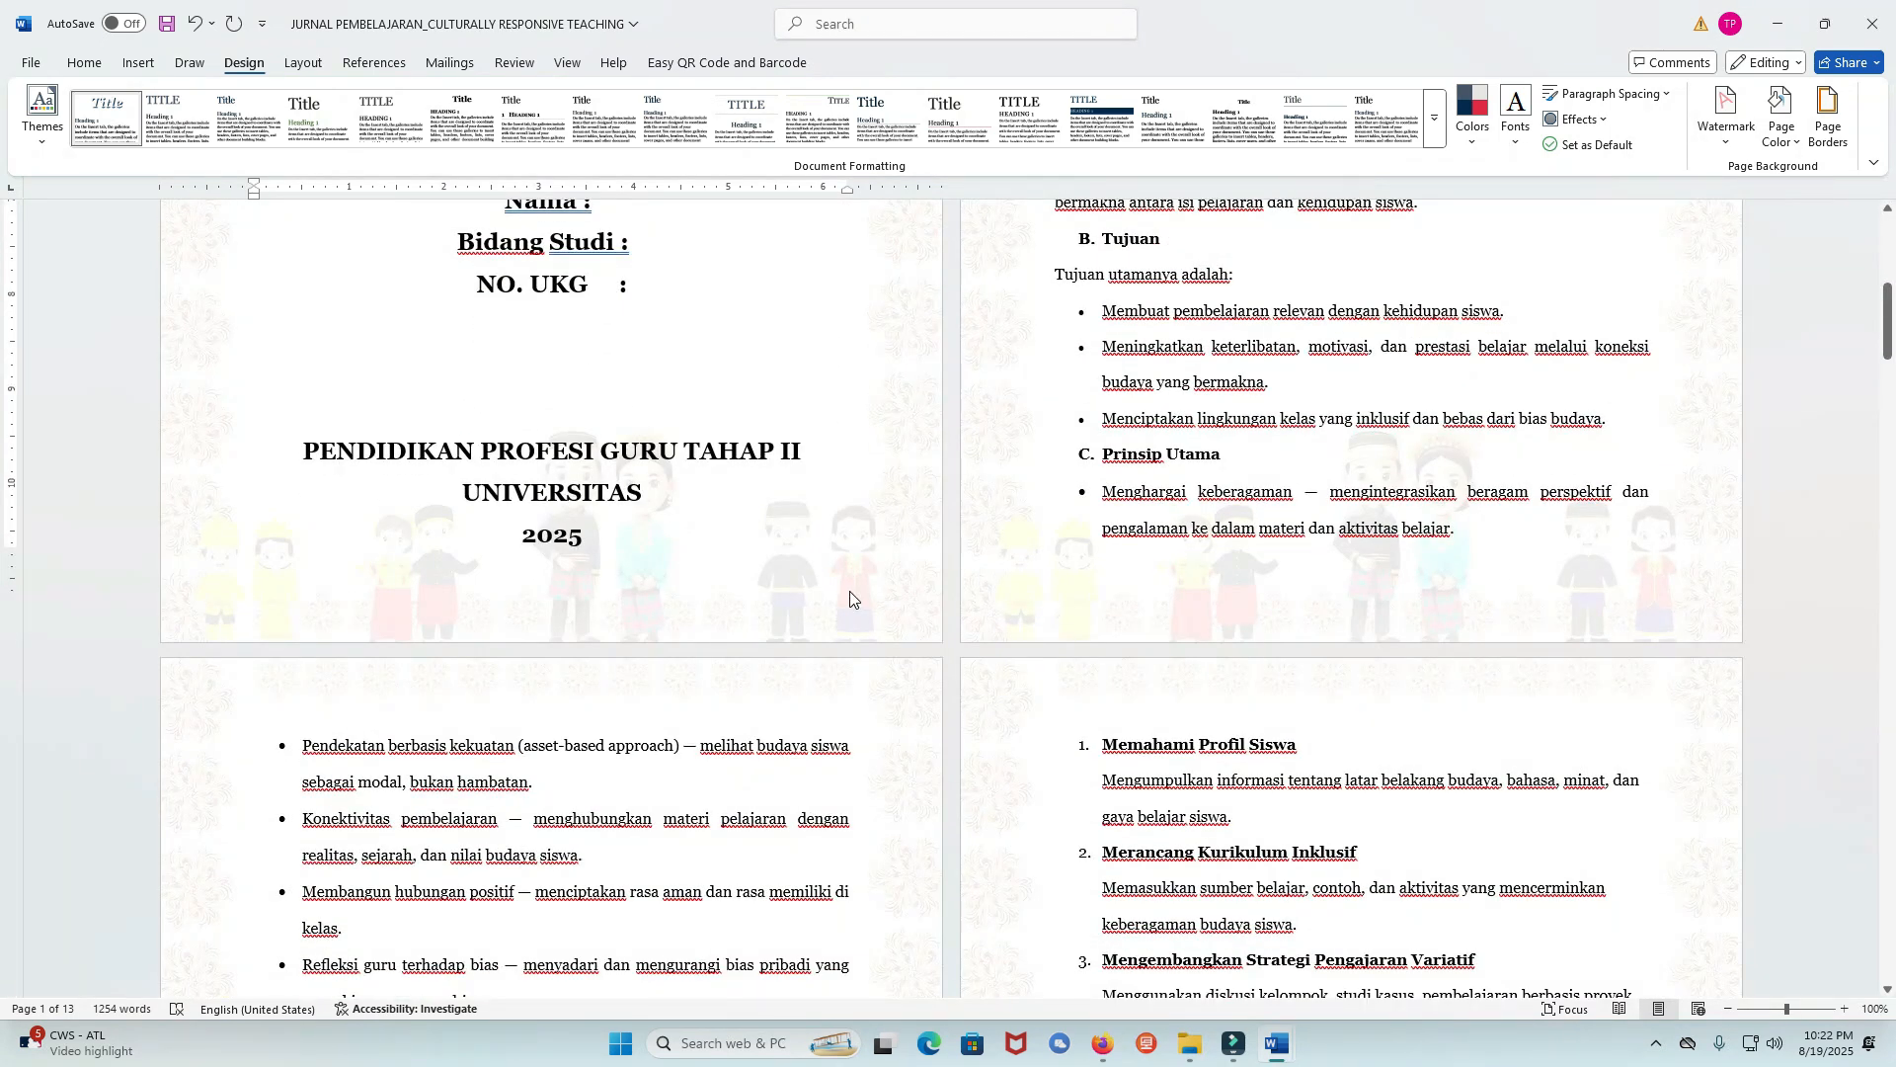
{"action": "scroll", "coordinate": [850, 599], "scroll_direction": "down", "scroll_amount": 3}
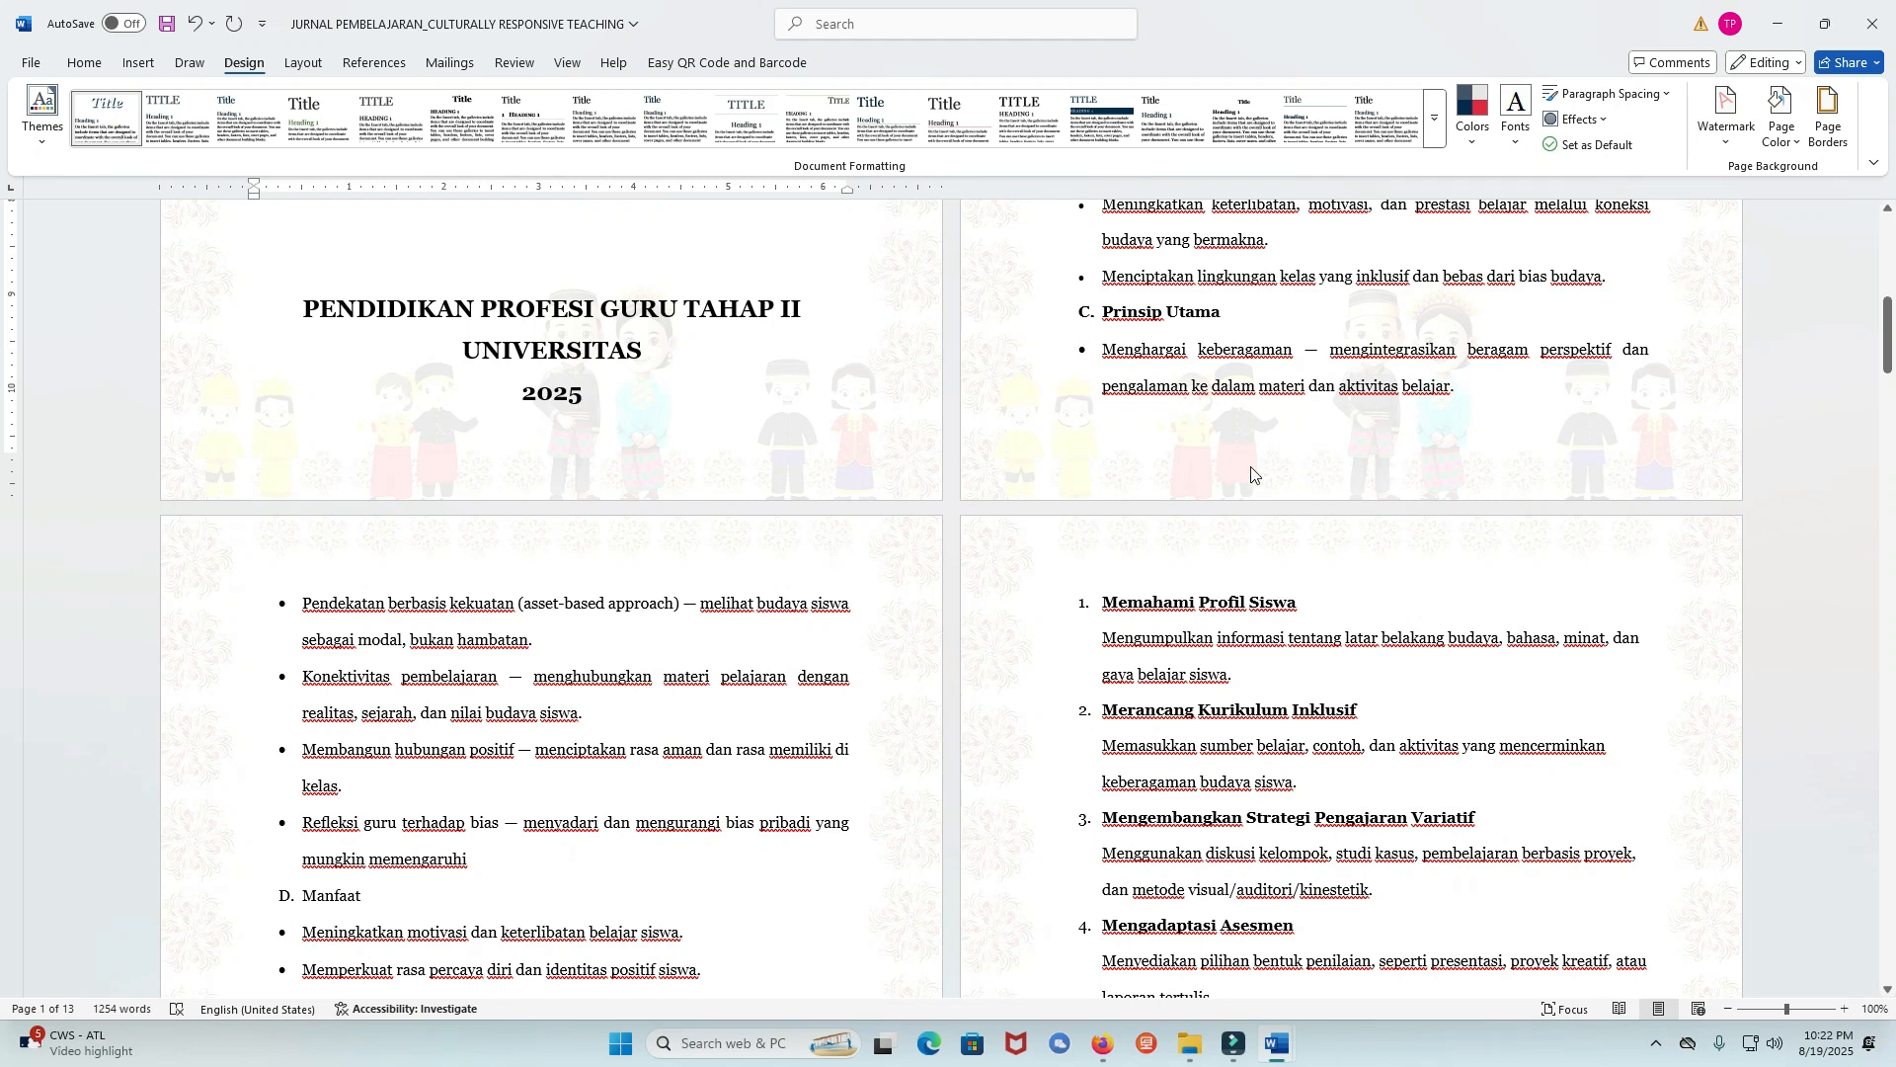
Save the document as a PDF in the Videos folder, keeping the name JURNAL PEMBELAJARAN_CULTURALLY RESPONSIVE TEACHING.
{"action": "left_click", "coordinate": [33, 67]}
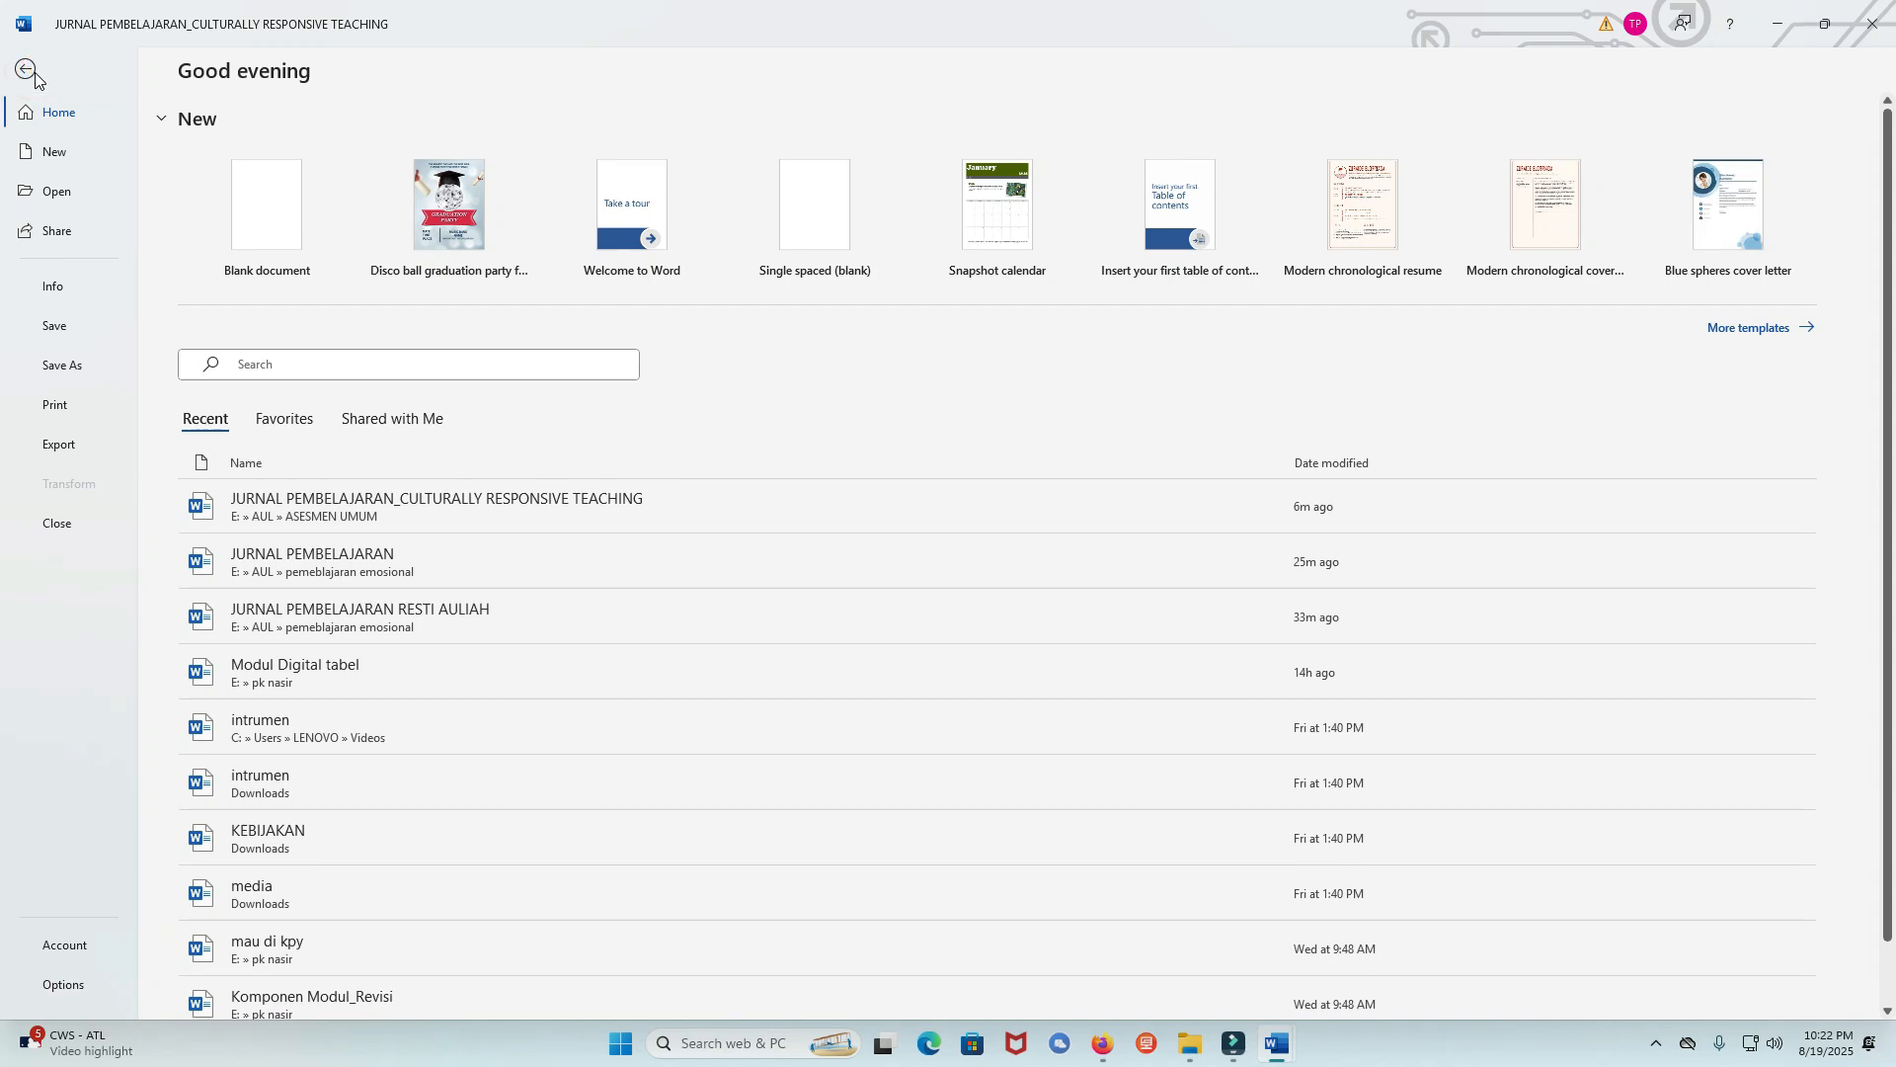
{"action": "left_click", "coordinate": [30, 71]}
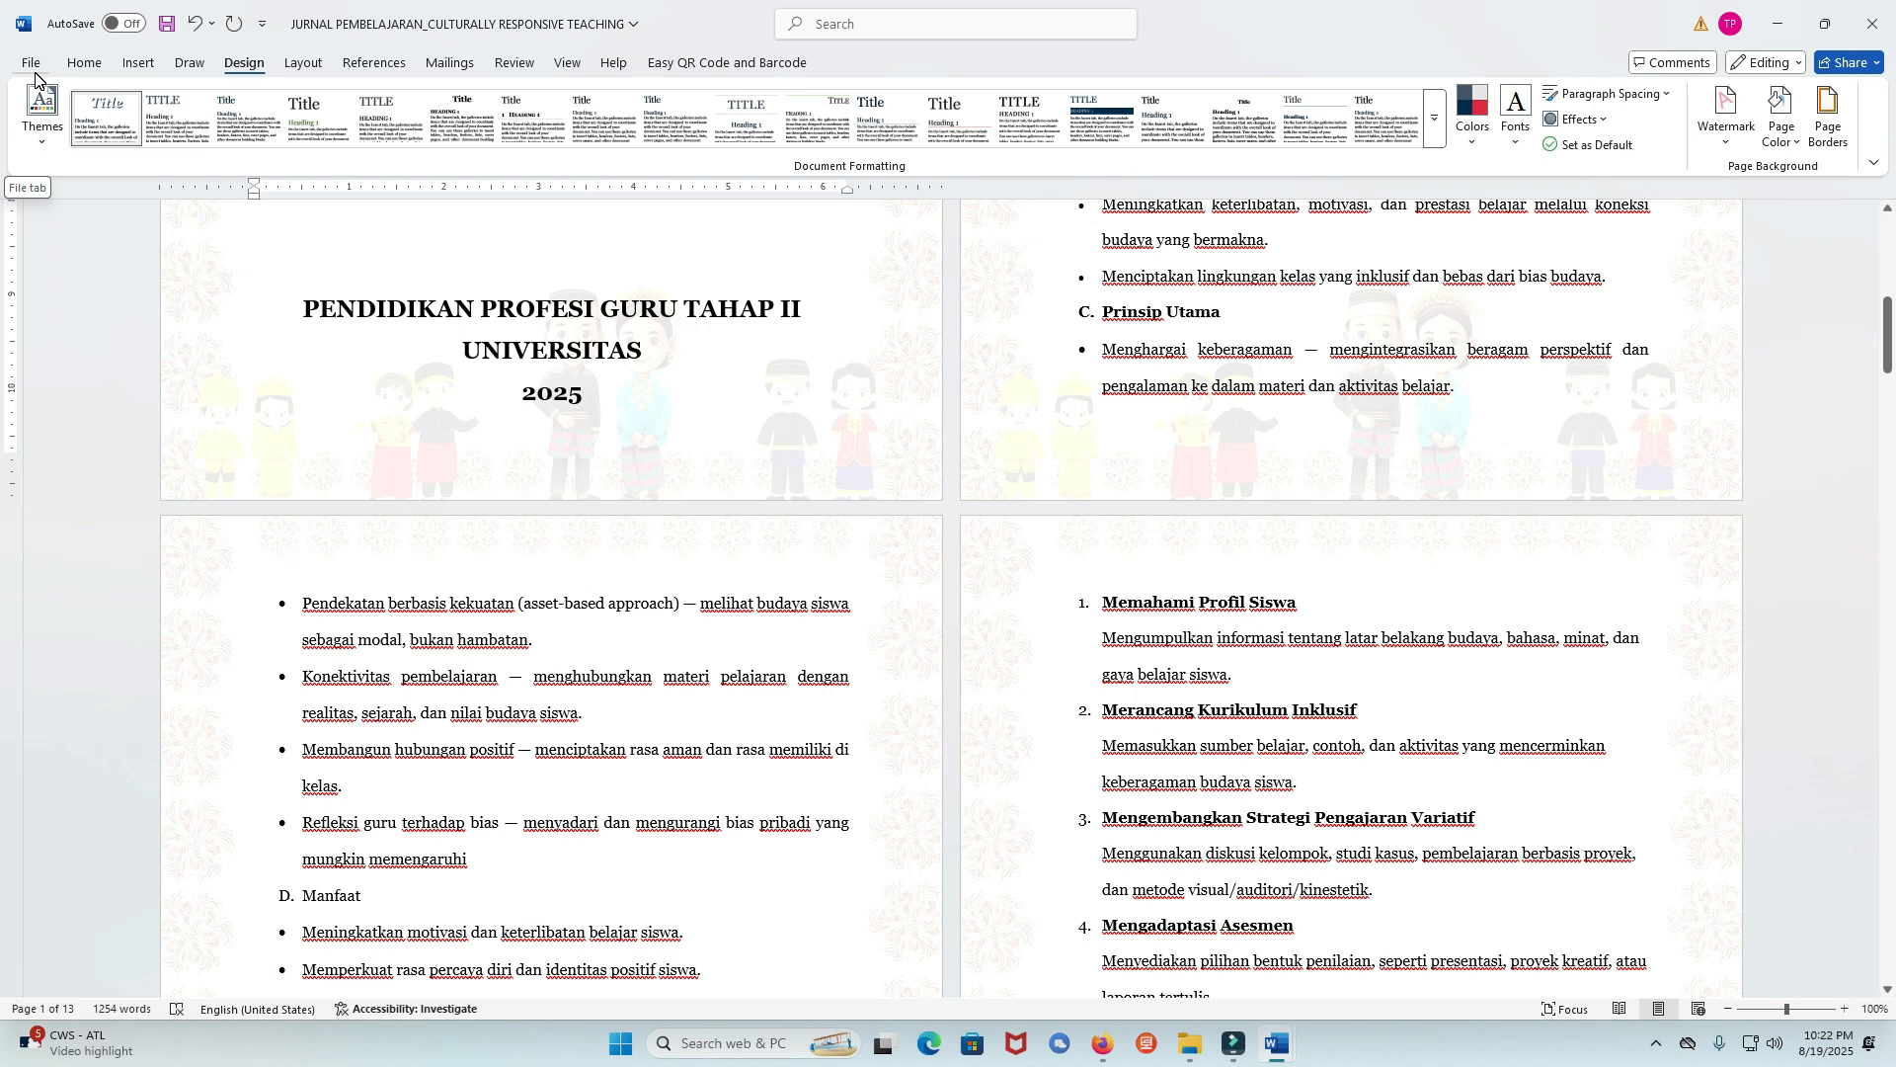
{"action": "left_click", "coordinate": [31, 62]}
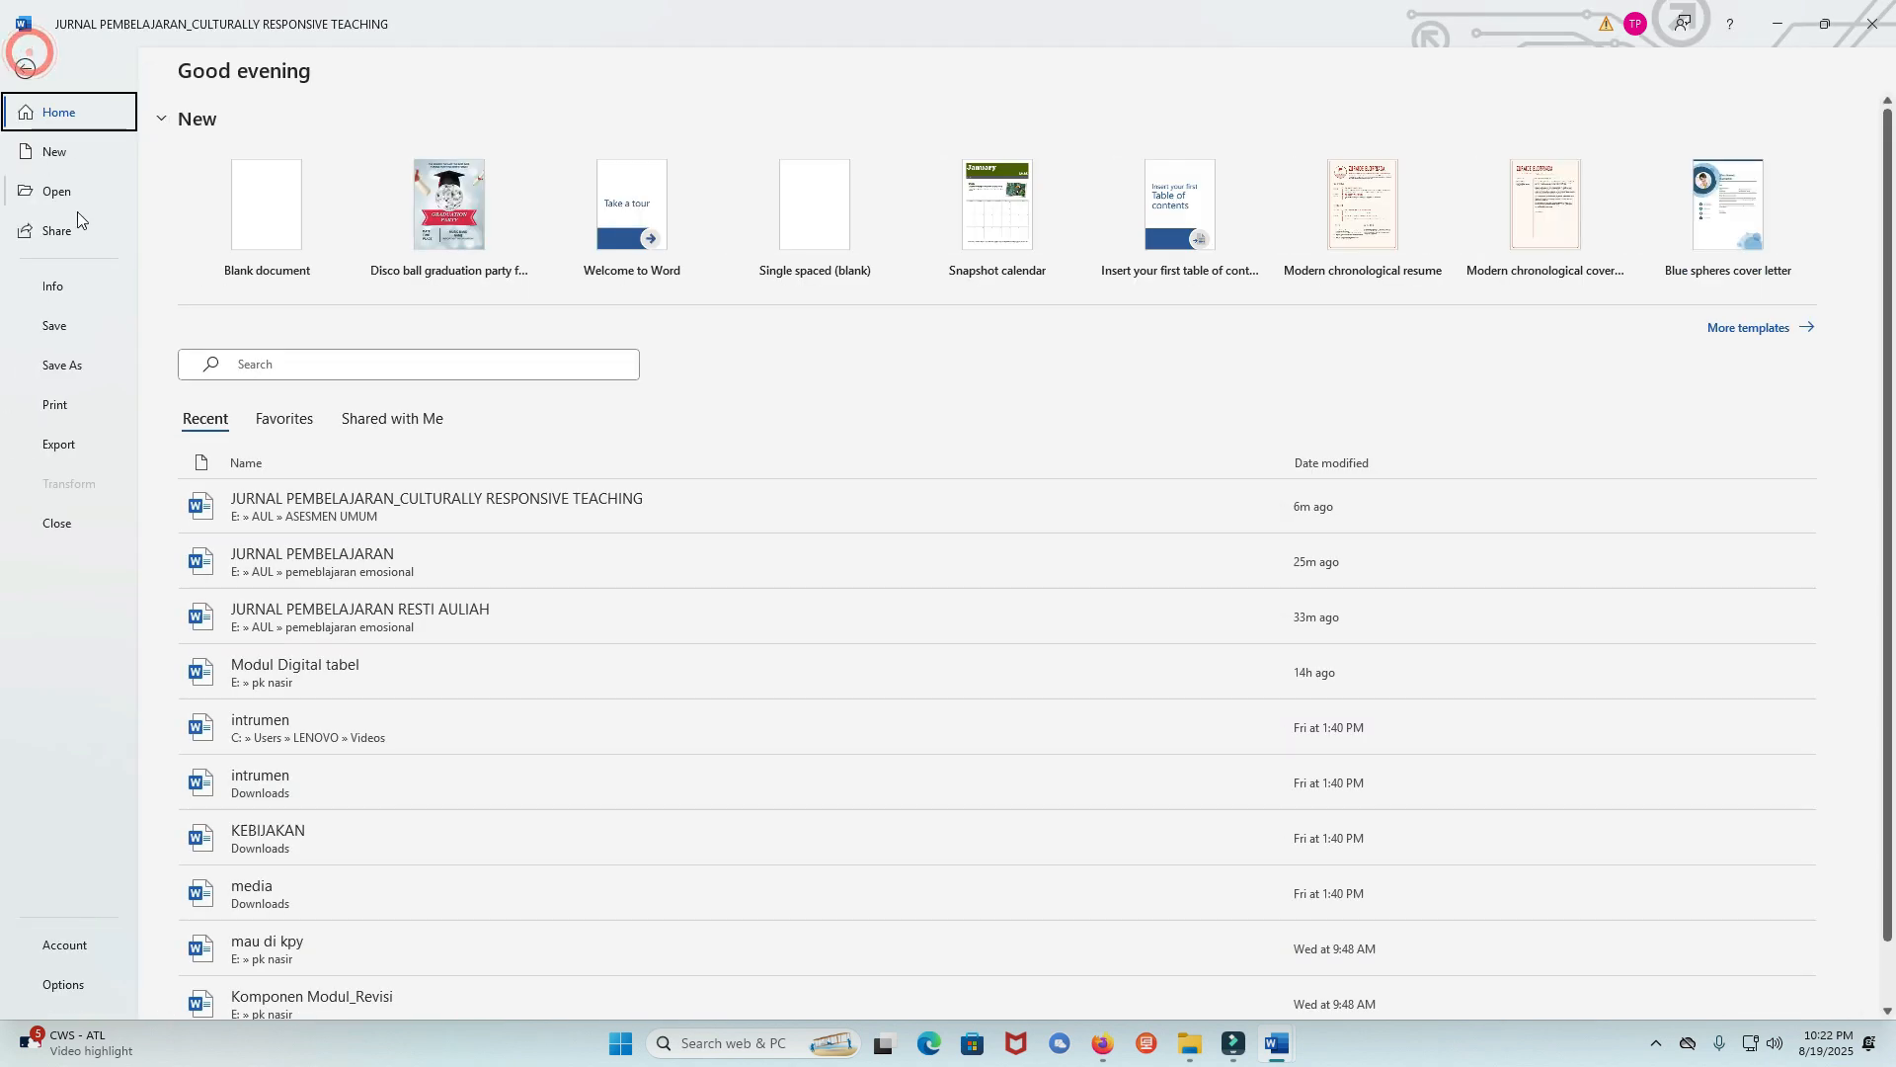
{"action": "left_click", "coordinate": [91, 361]}
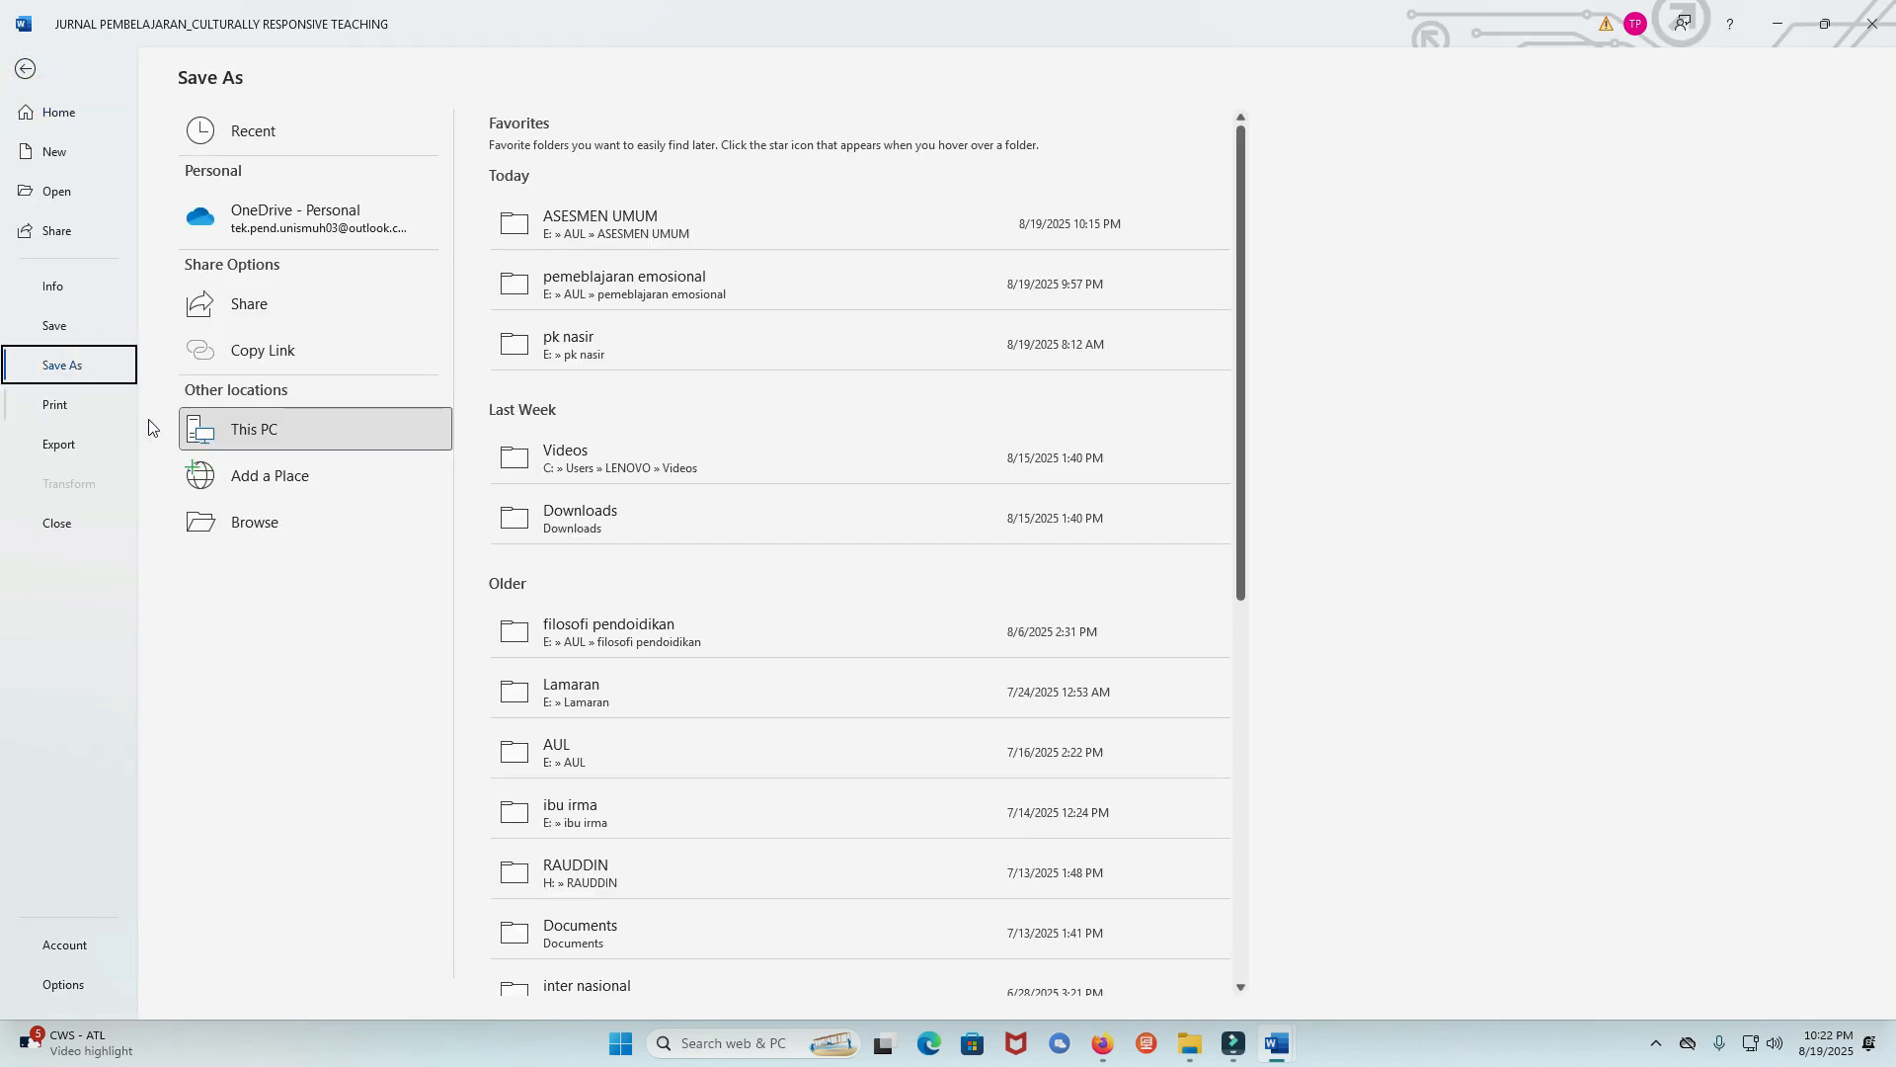
{"action": "left_click", "coordinate": [264, 521]}
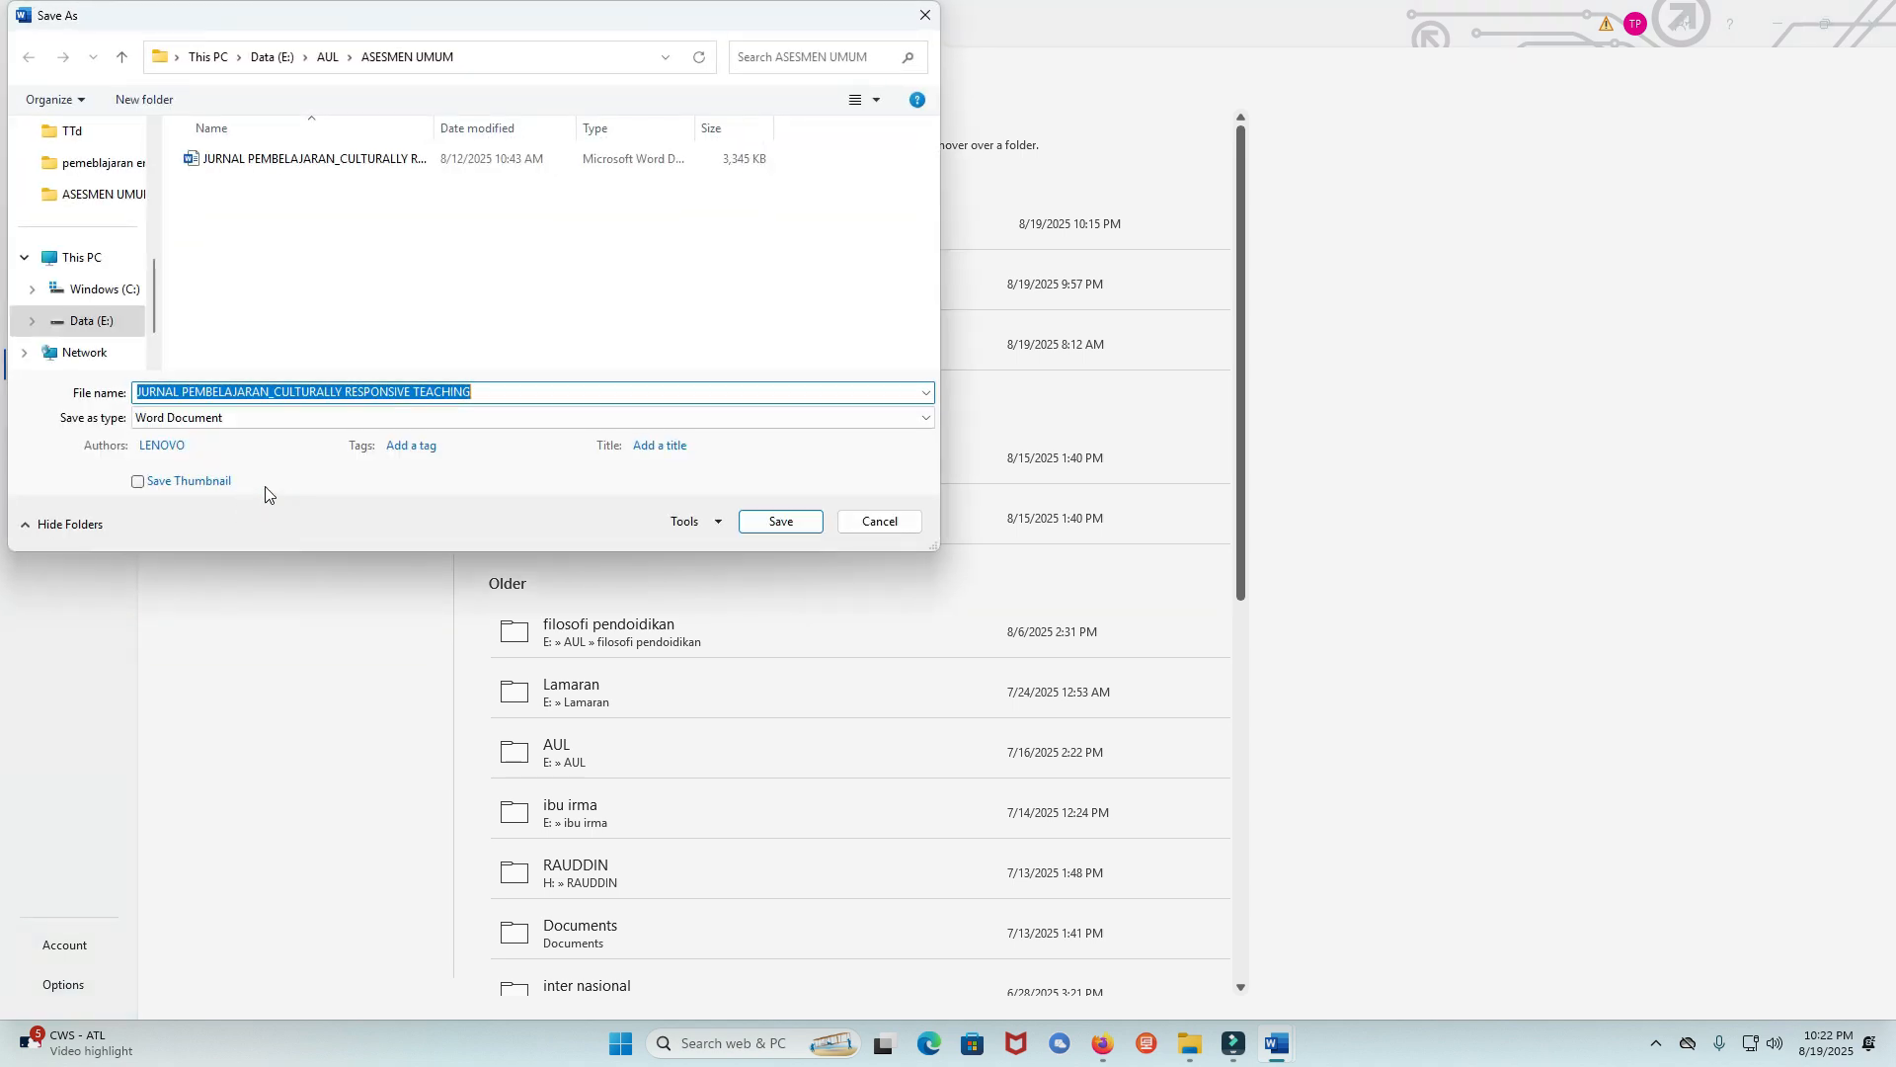
{"action": "scroll", "coordinate": [87, 311], "scroll_direction": "up", "scroll_amount": 4}
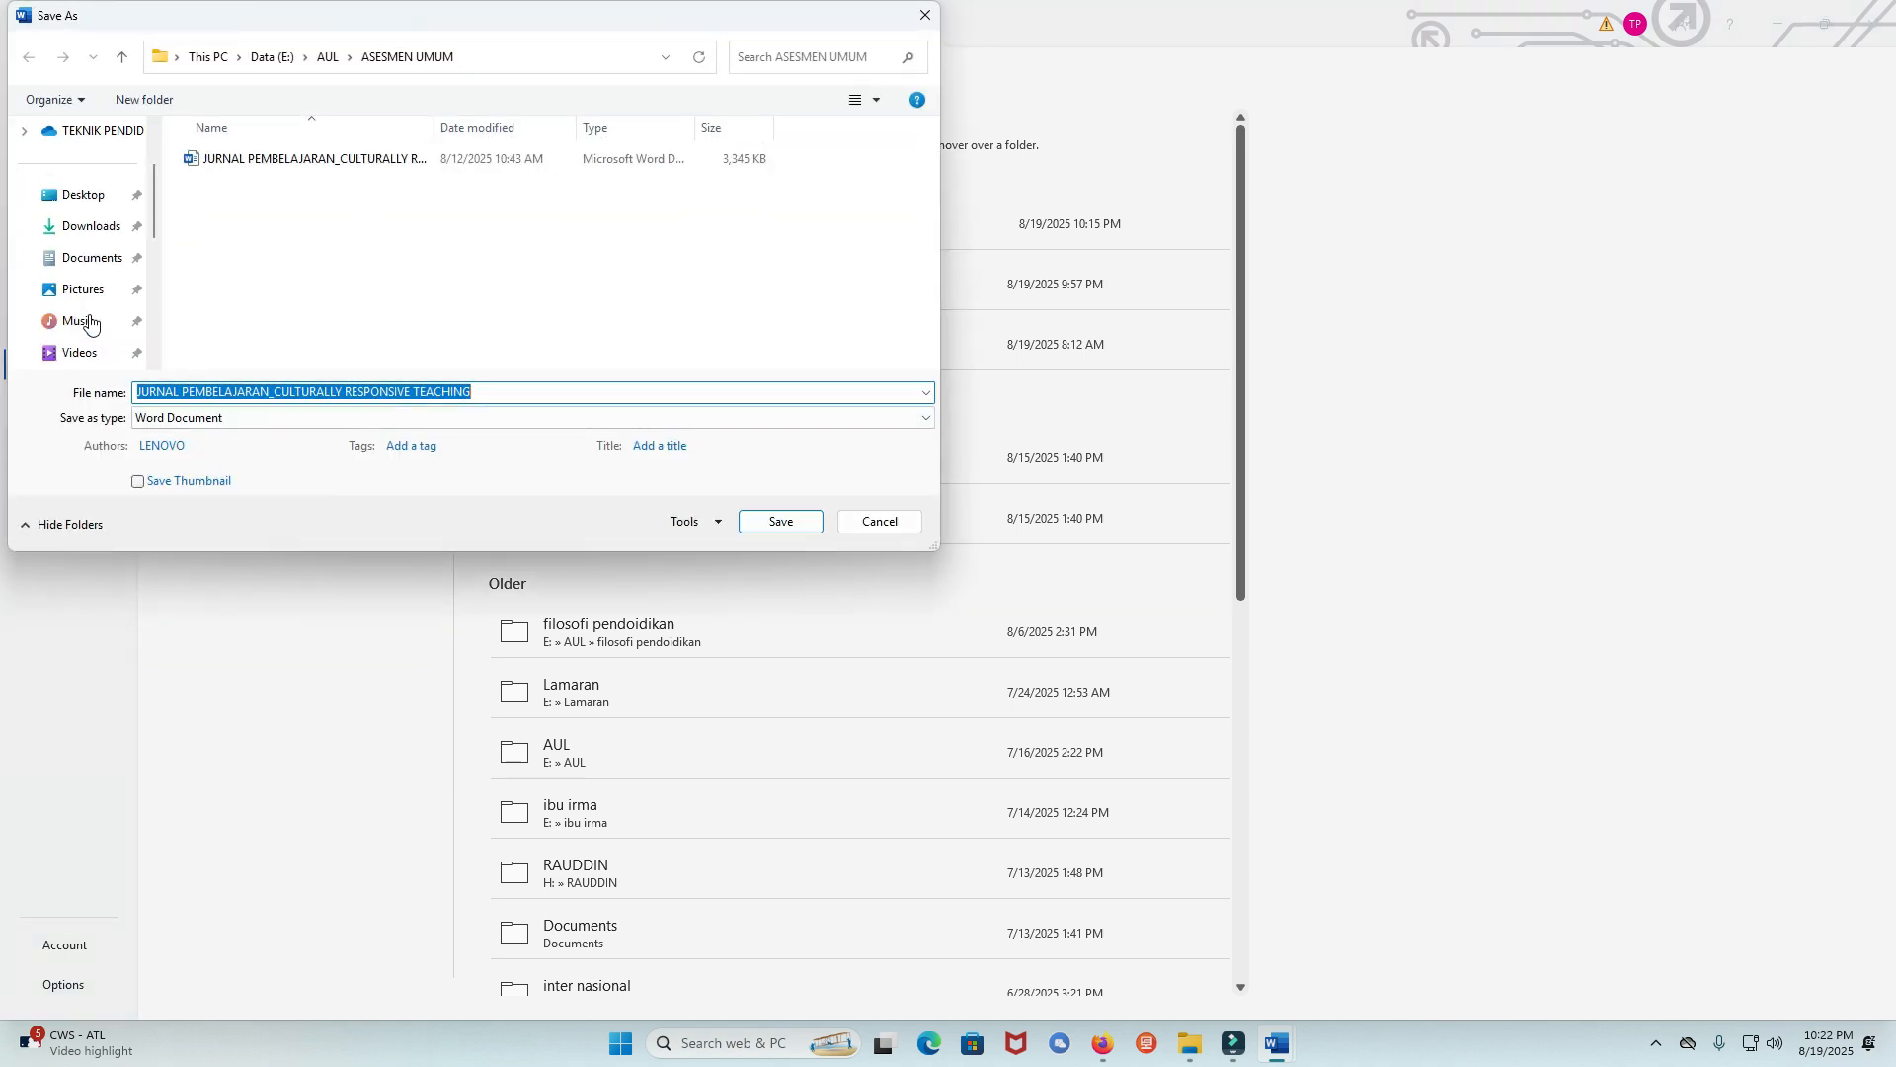
{"action": "left_click", "coordinate": [89, 297]}
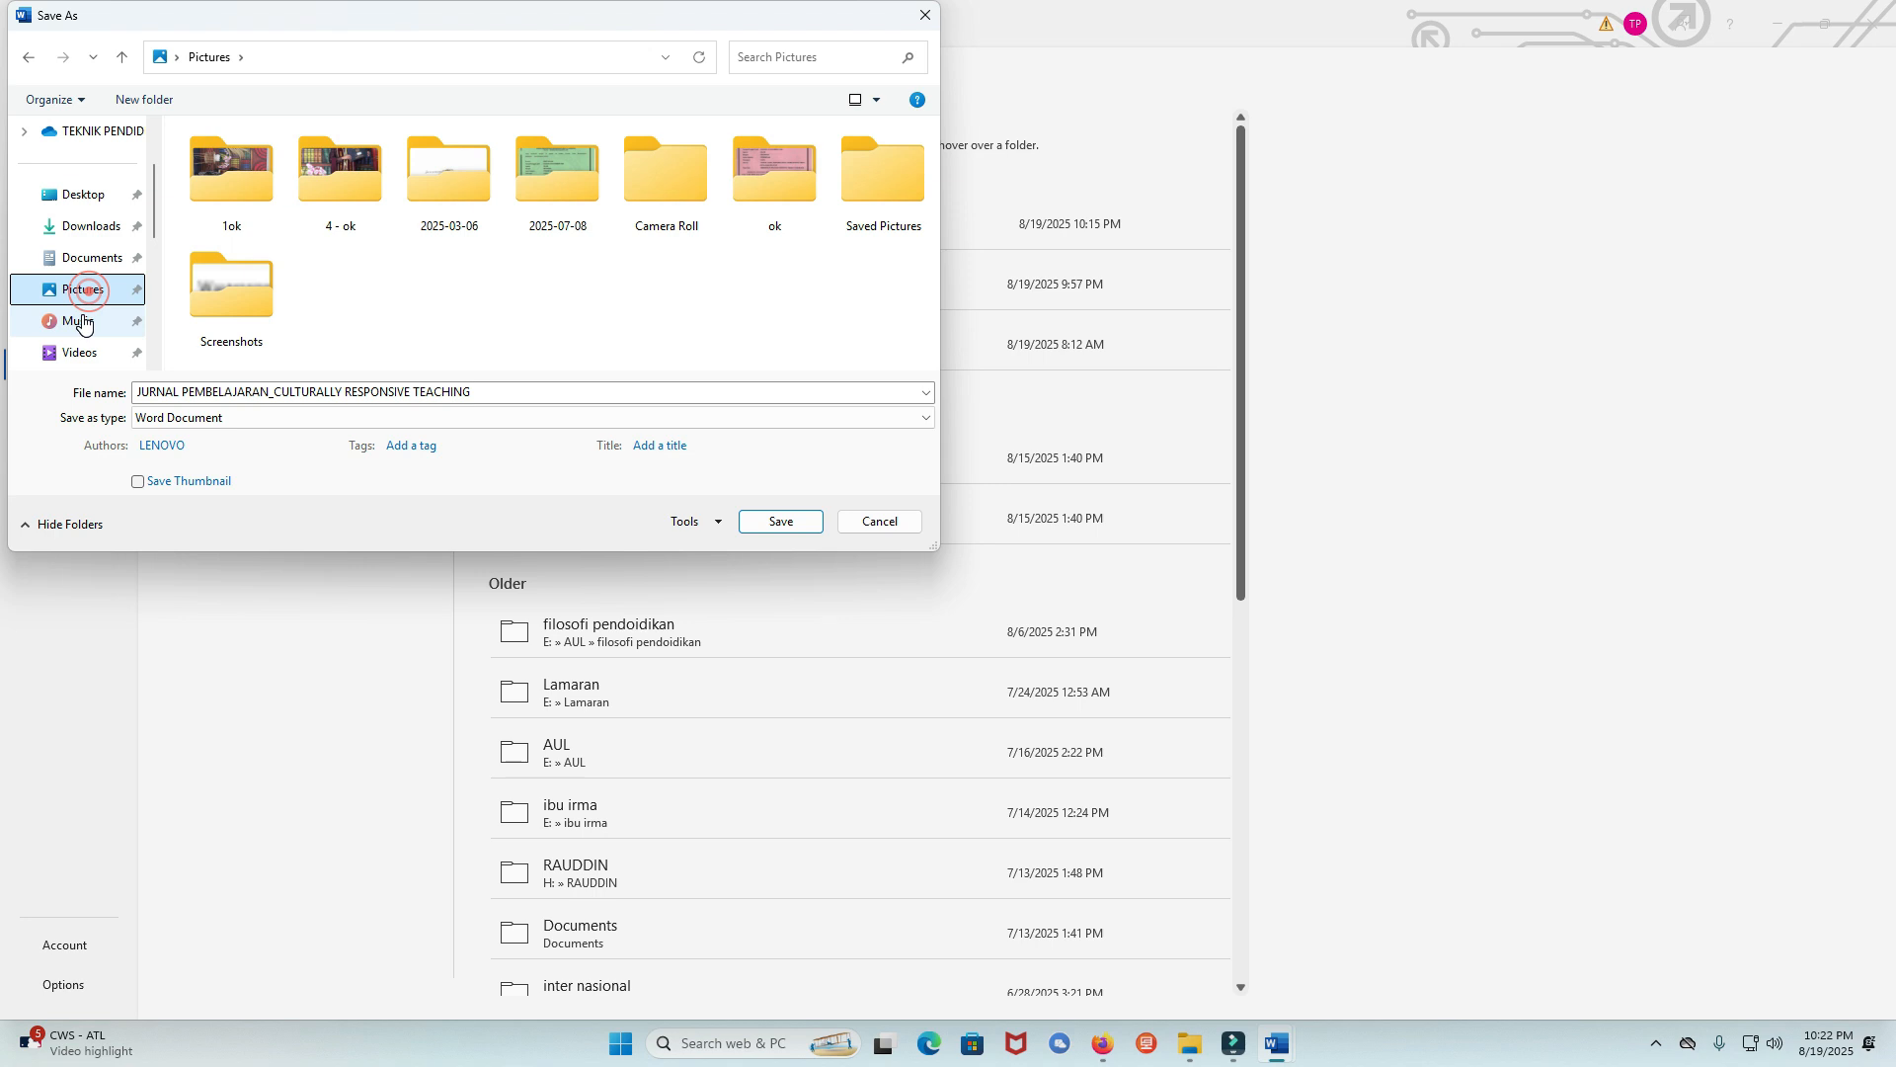
{"action": "left_click", "coordinate": [83, 321]}
{"action": "left_click", "coordinate": [81, 353]}
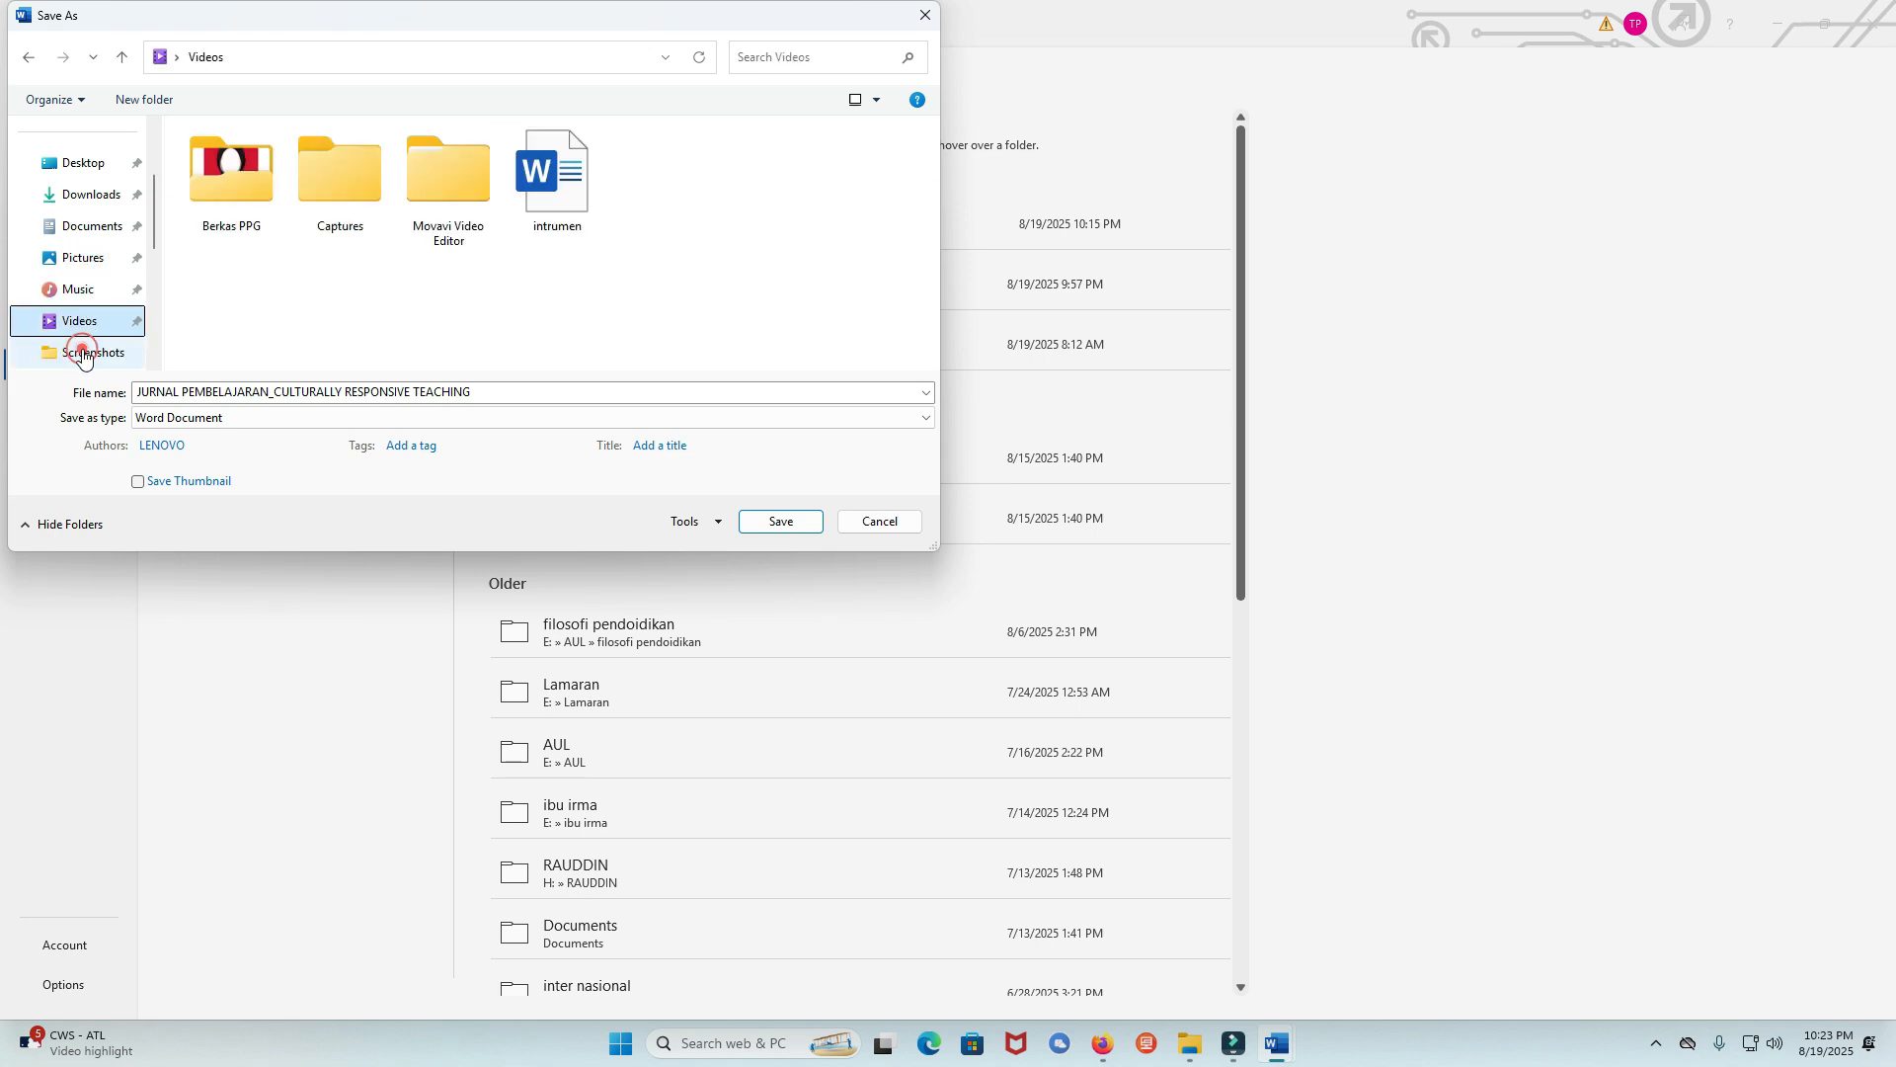
{"action": "left_click", "coordinate": [260, 420]}
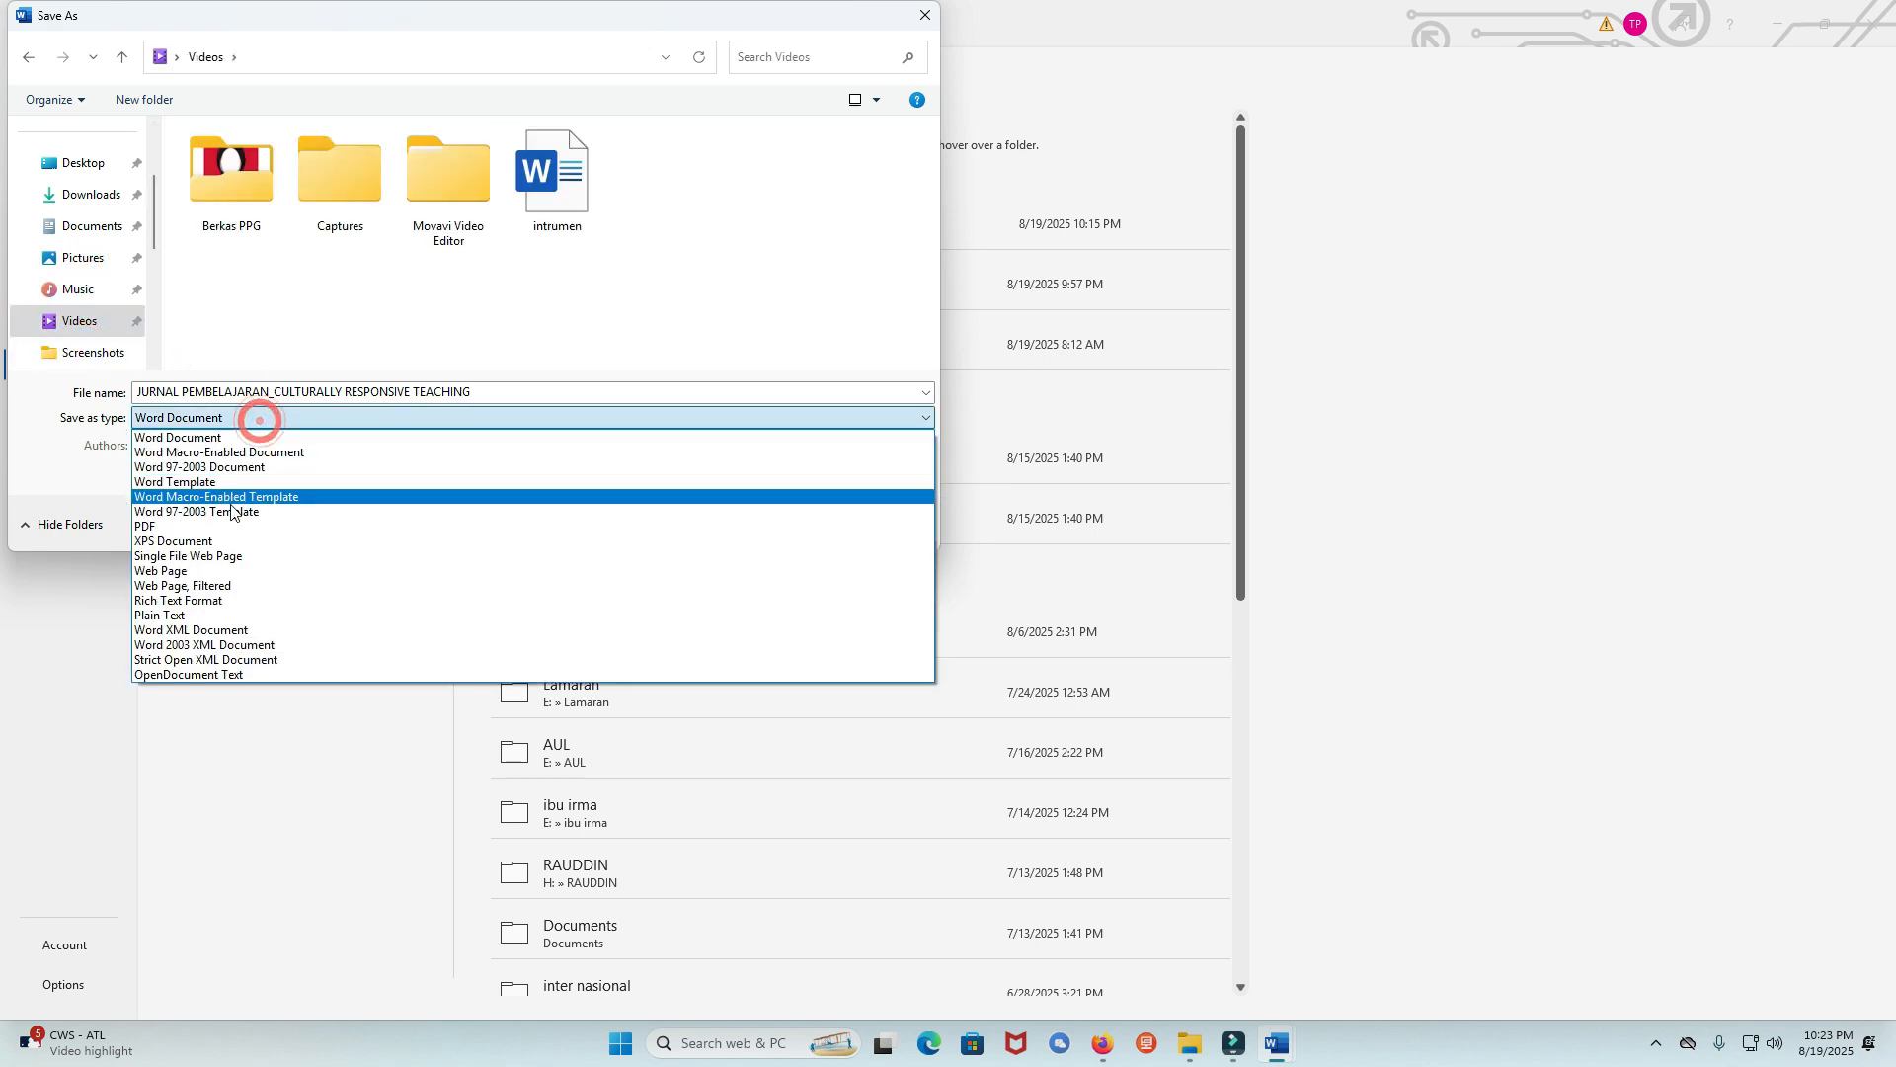
{"action": "left_click", "coordinate": [227, 527]}
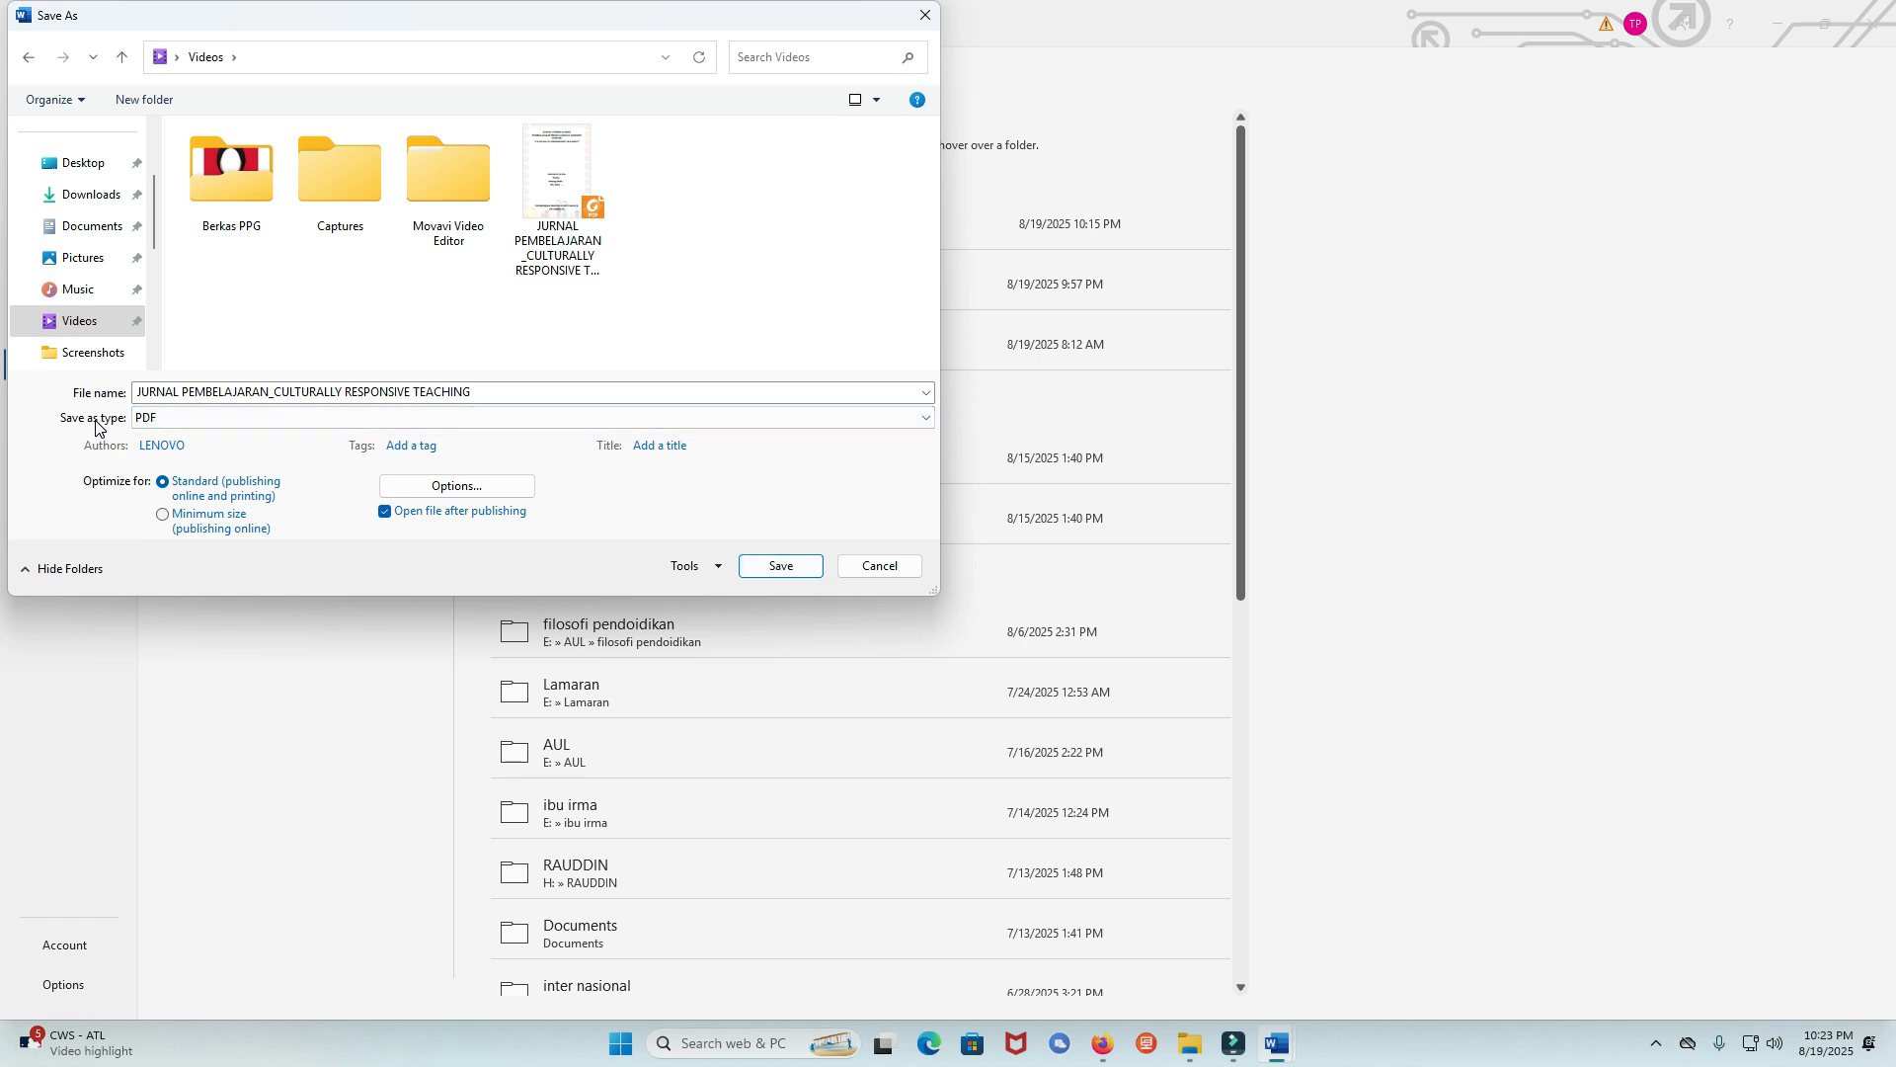
Save another PDF copy in the Videos folder, declining to replace the existing file and adding ",,." to the end of its name.
{"action": "left_click", "coordinate": [176, 417]}
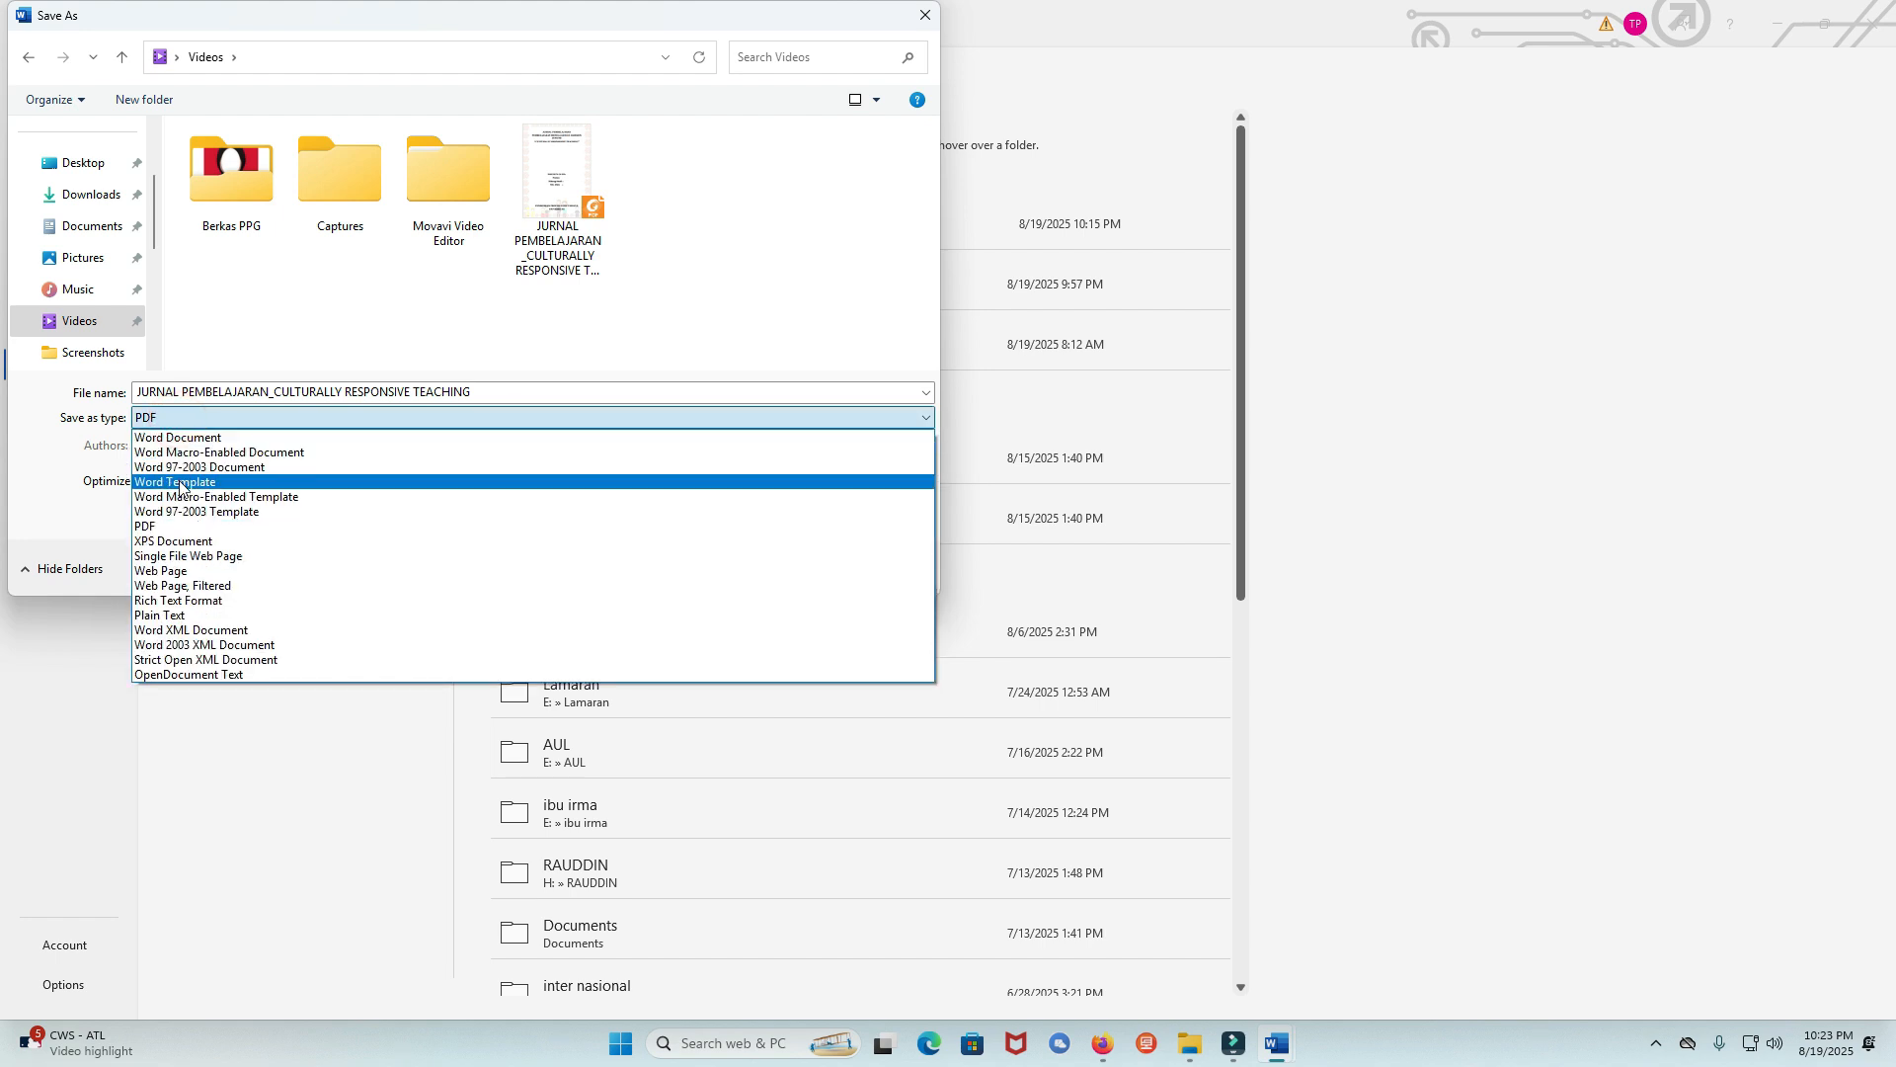
{"action": "left_click", "coordinate": [174, 530]}
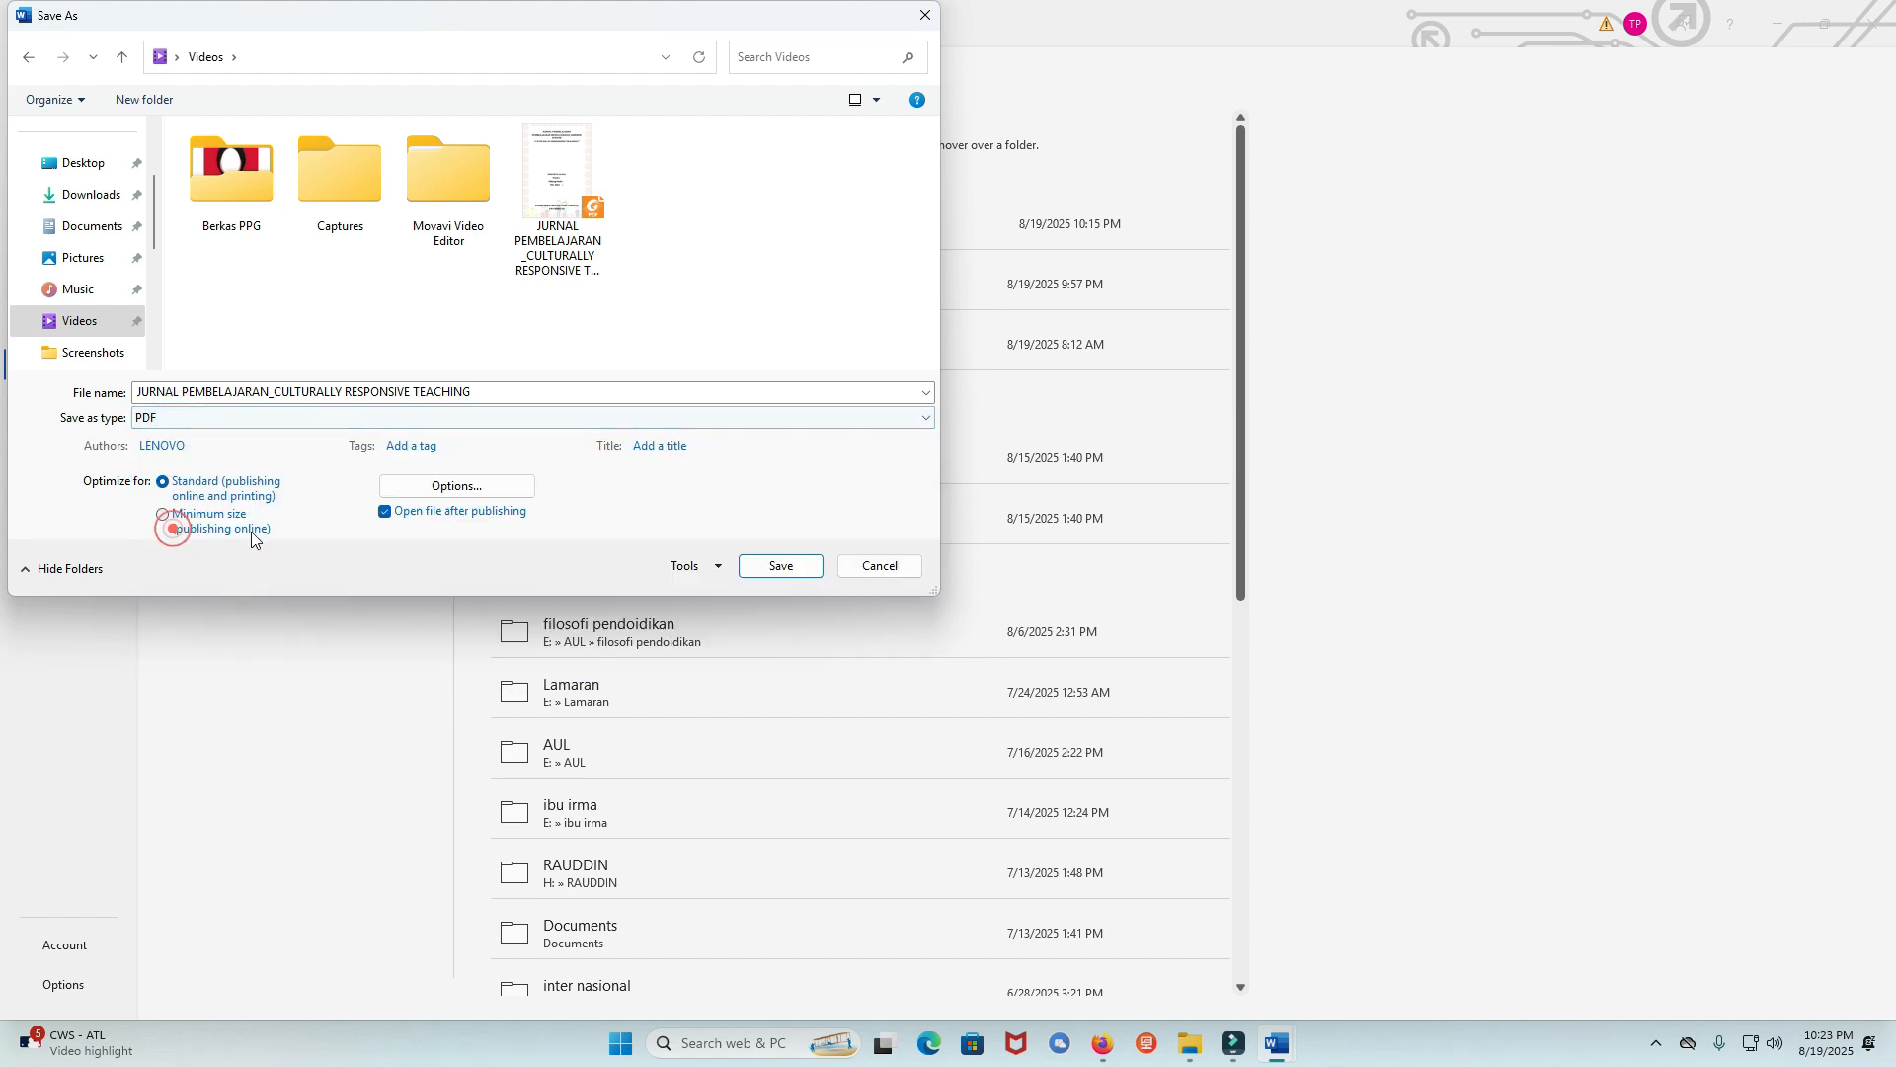
{"action": "left_click", "coordinate": [760, 566]}
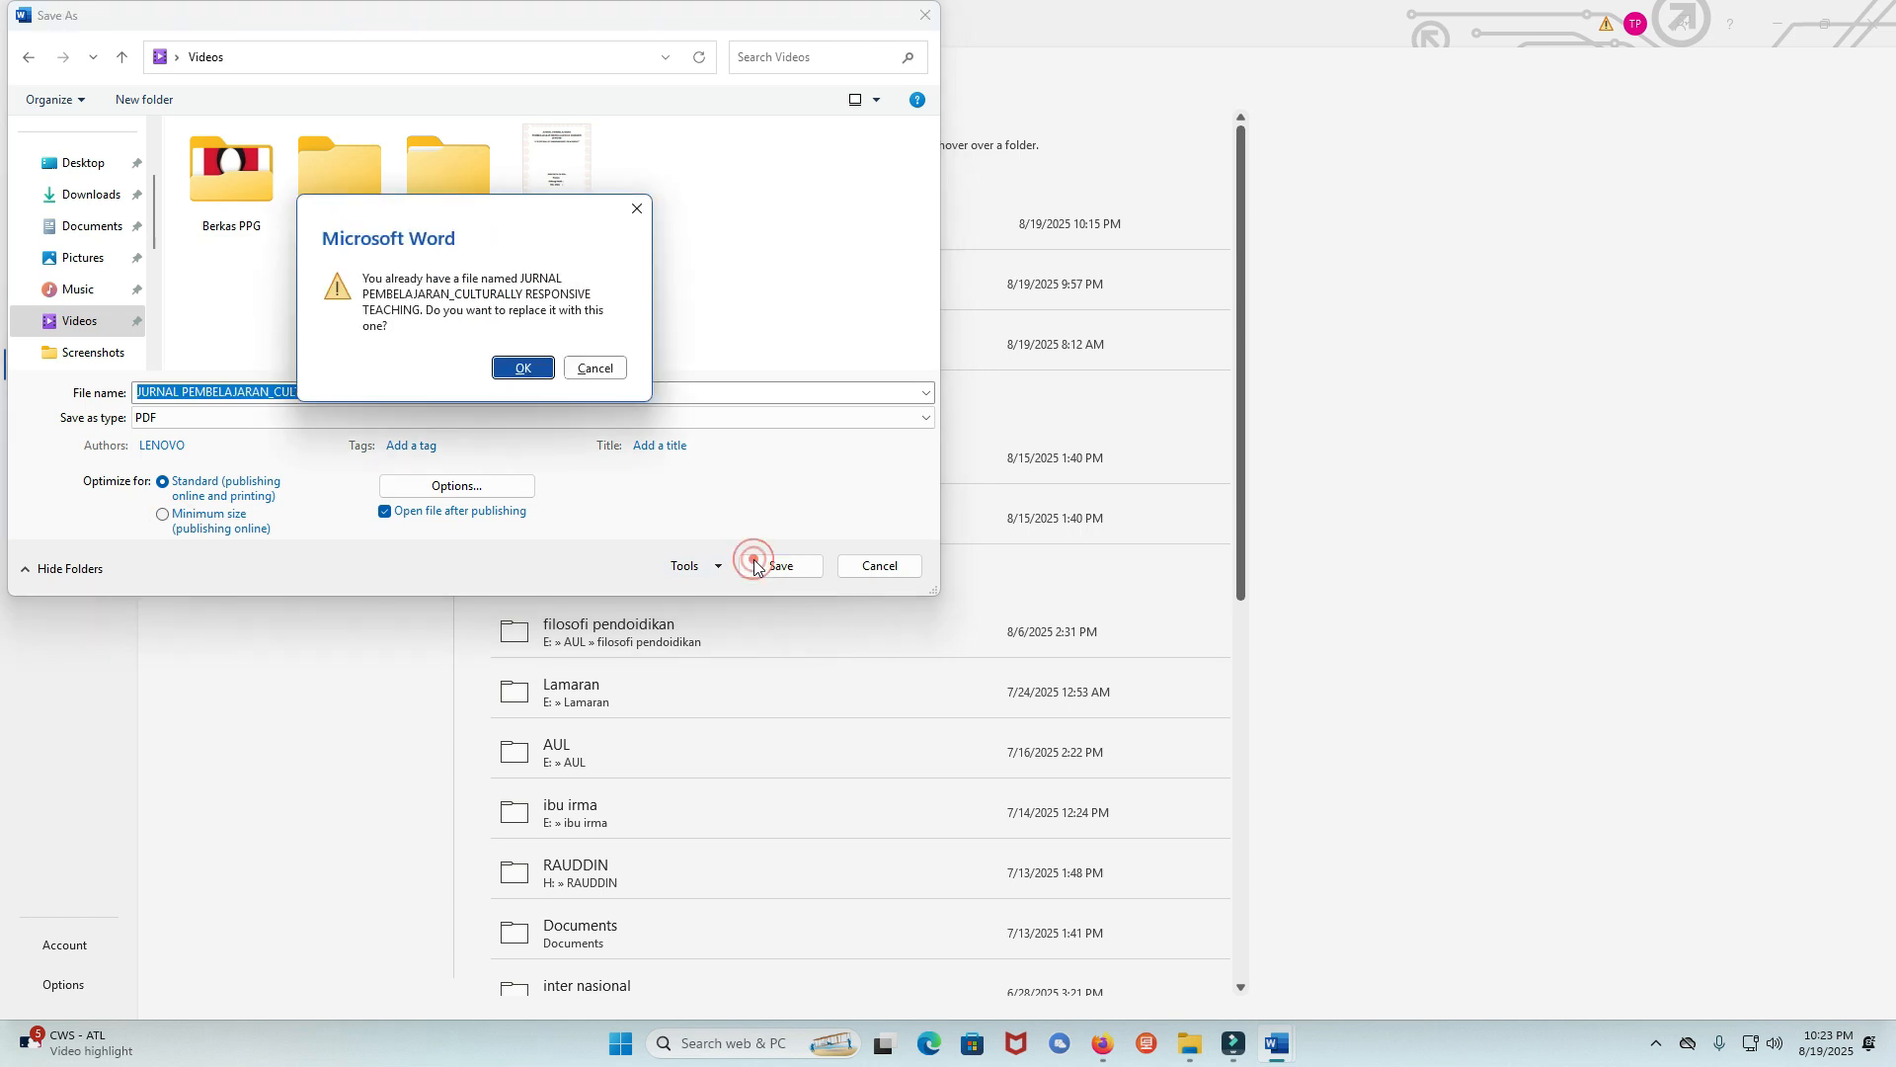
{"action": "left_click", "coordinate": [593, 369]}
{"action": "left_click", "coordinate": [502, 395]}
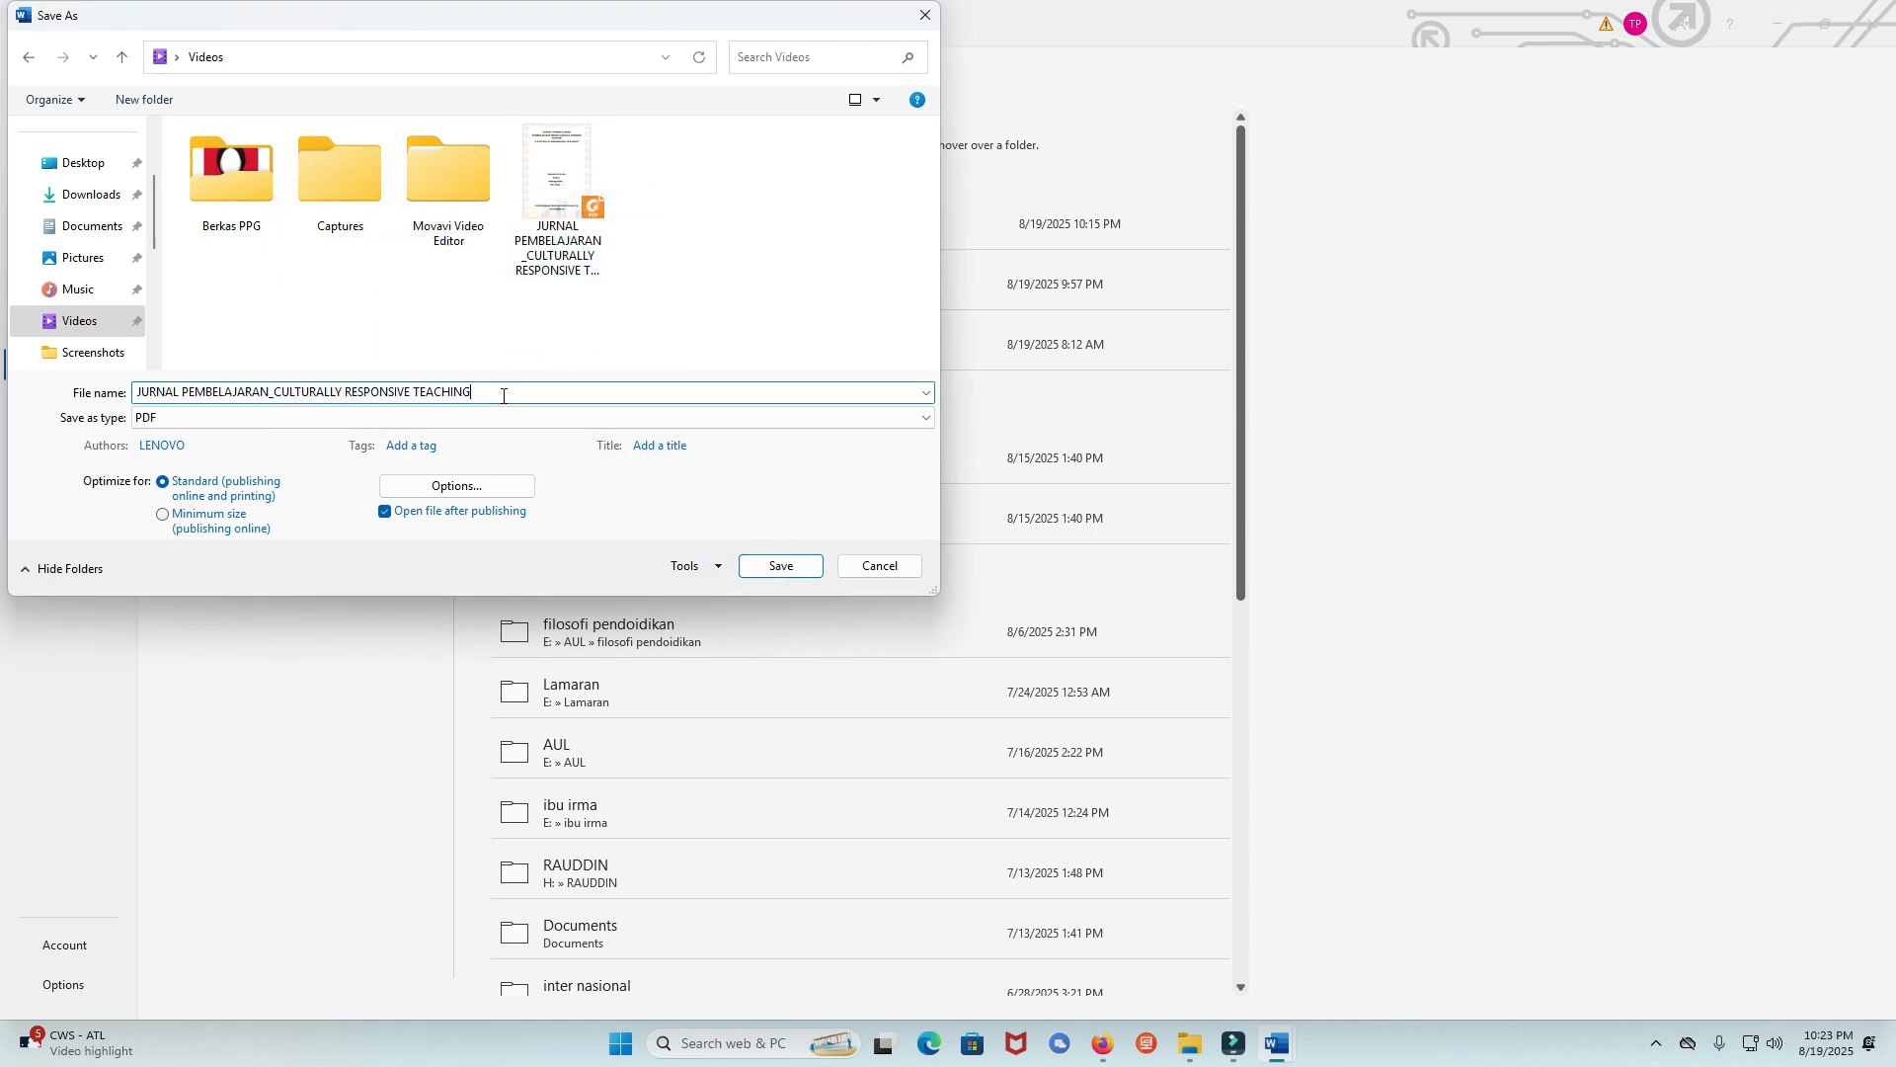
{"action": "type", "text": "."}
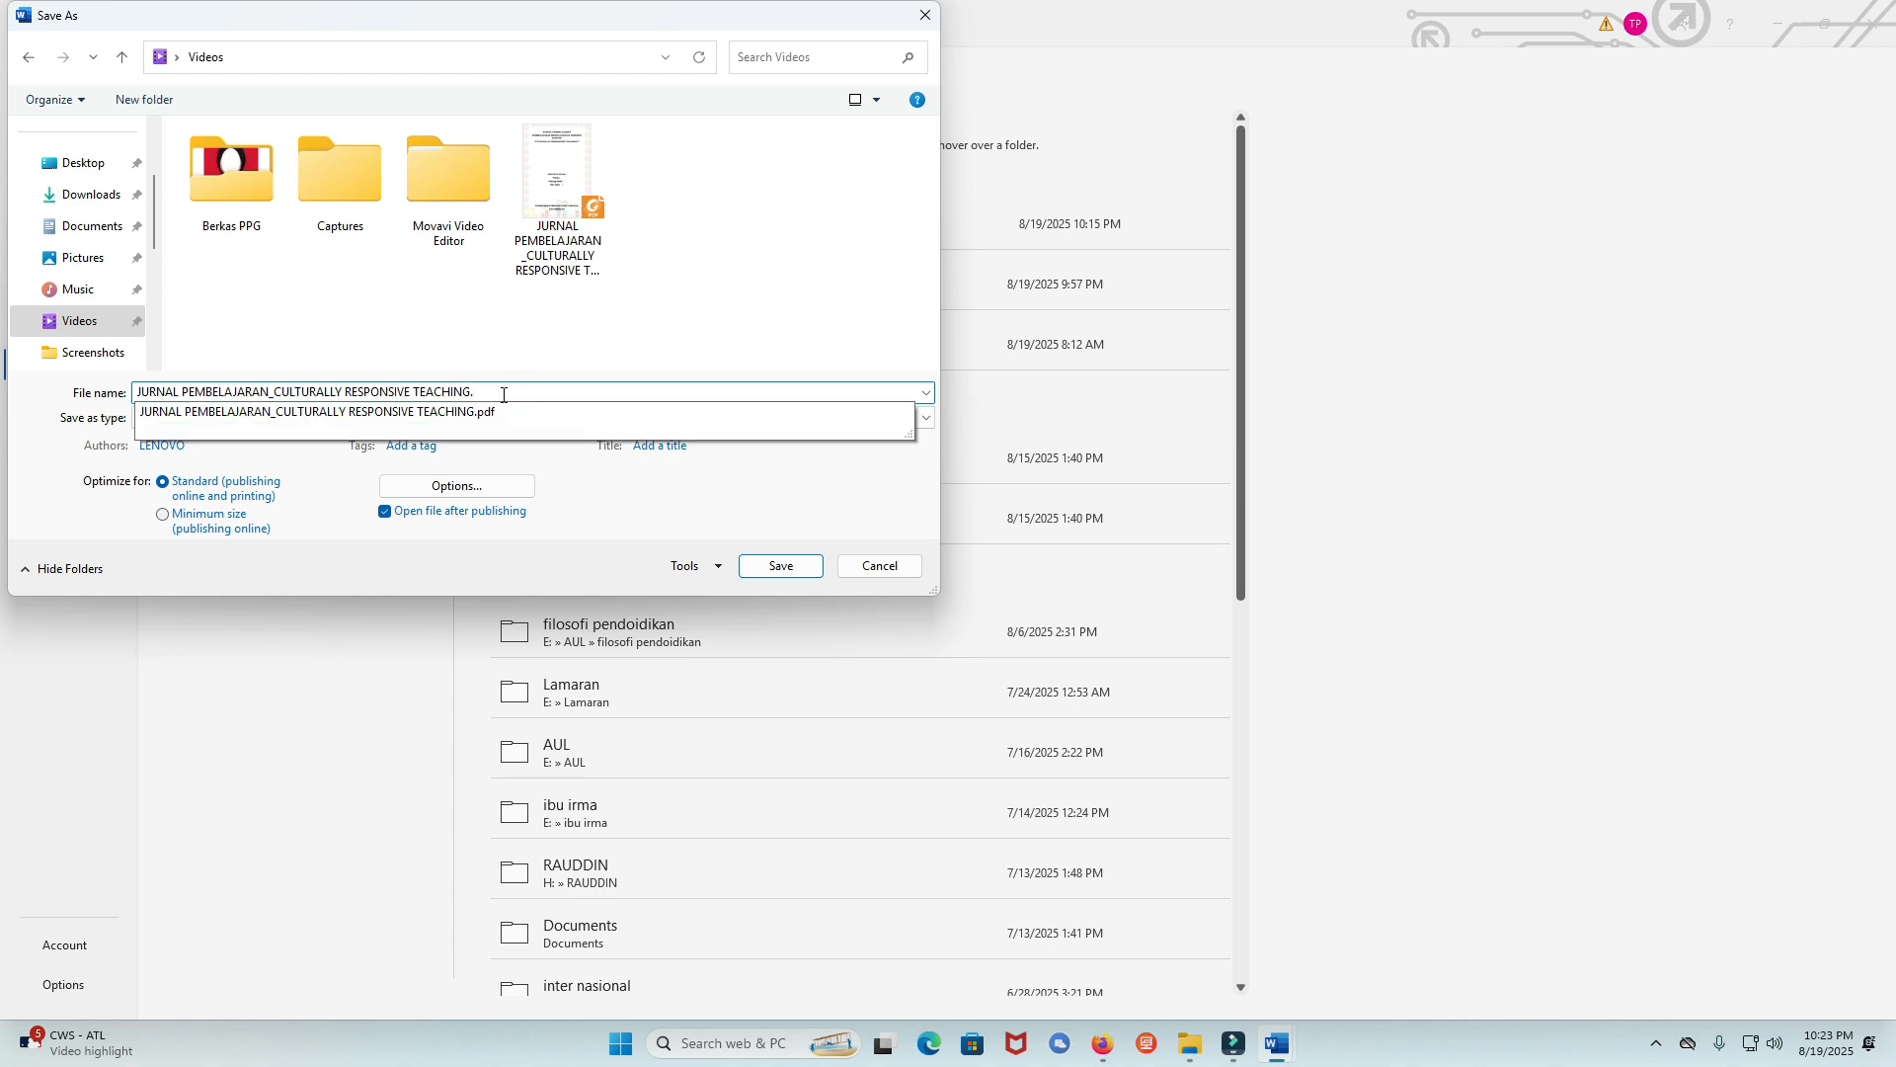
{"action": "type", "text": ","}
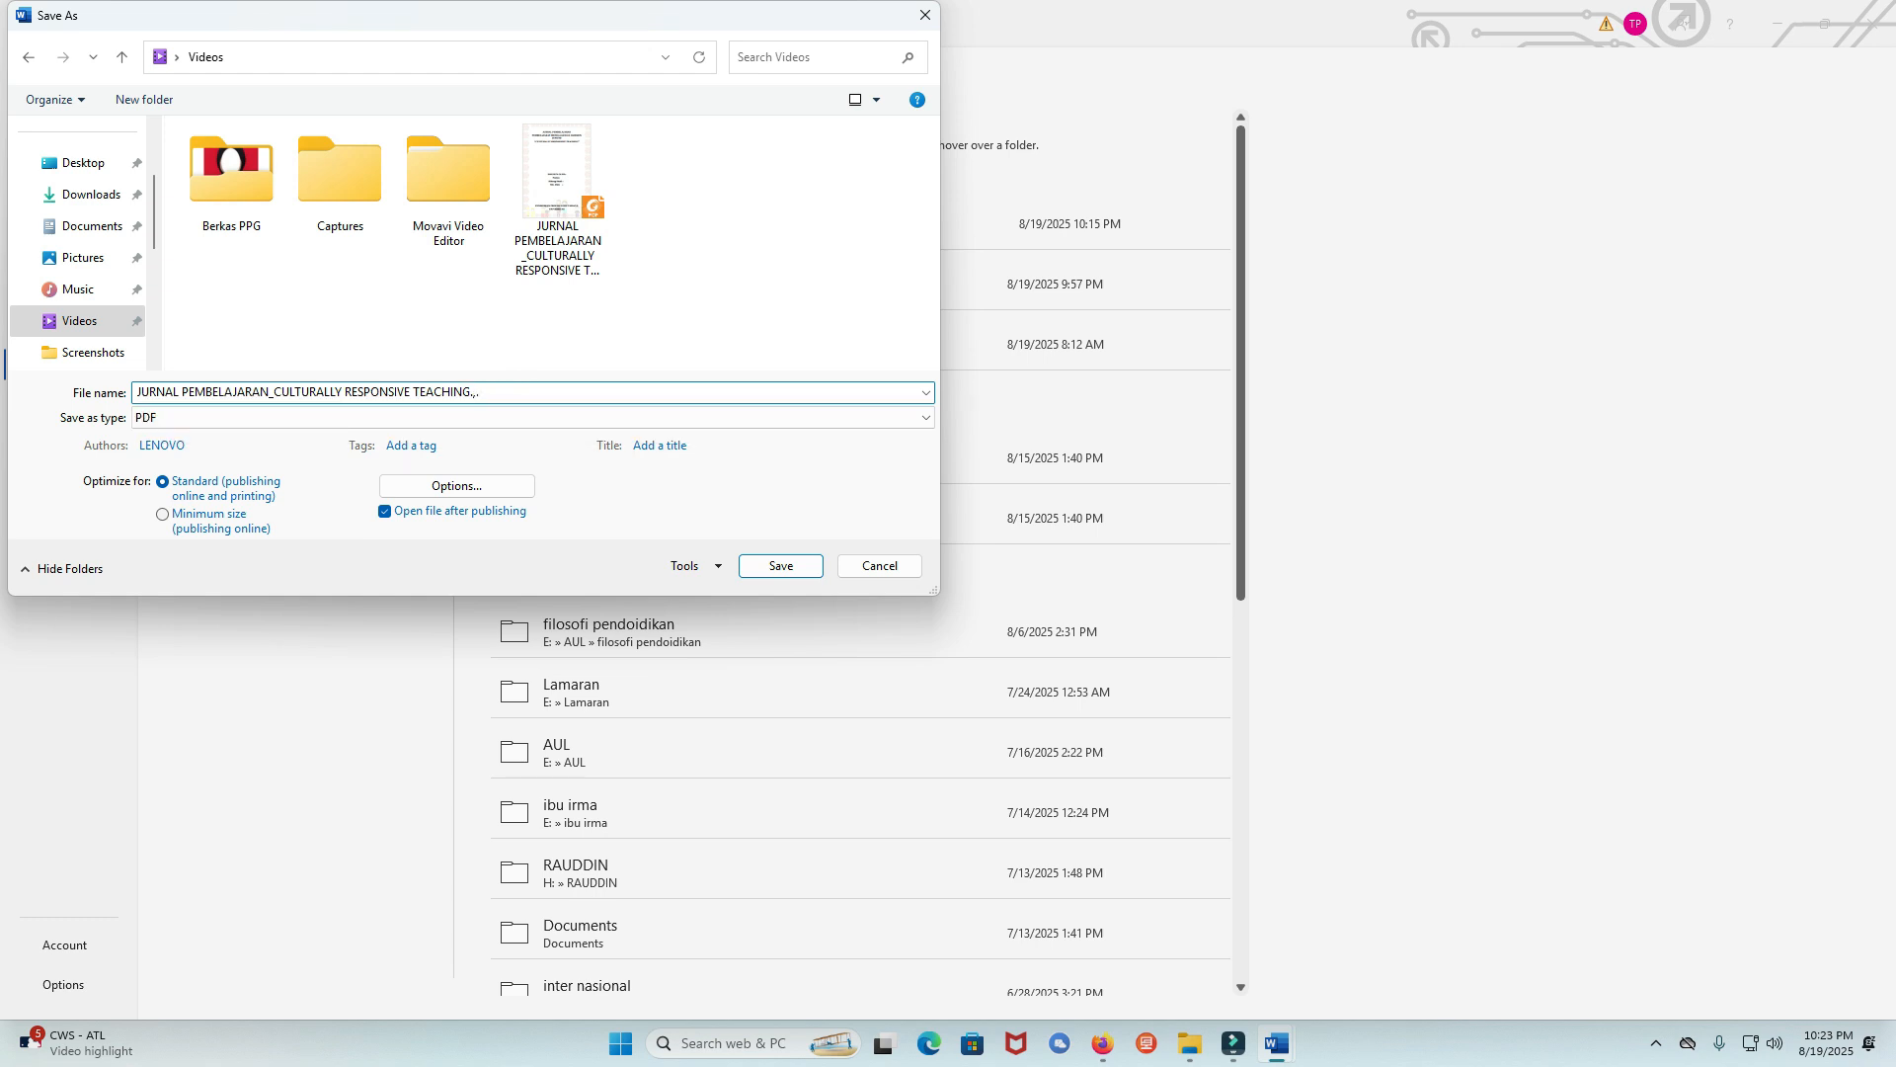
{"action": "left_click", "coordinate": [782, 565]}
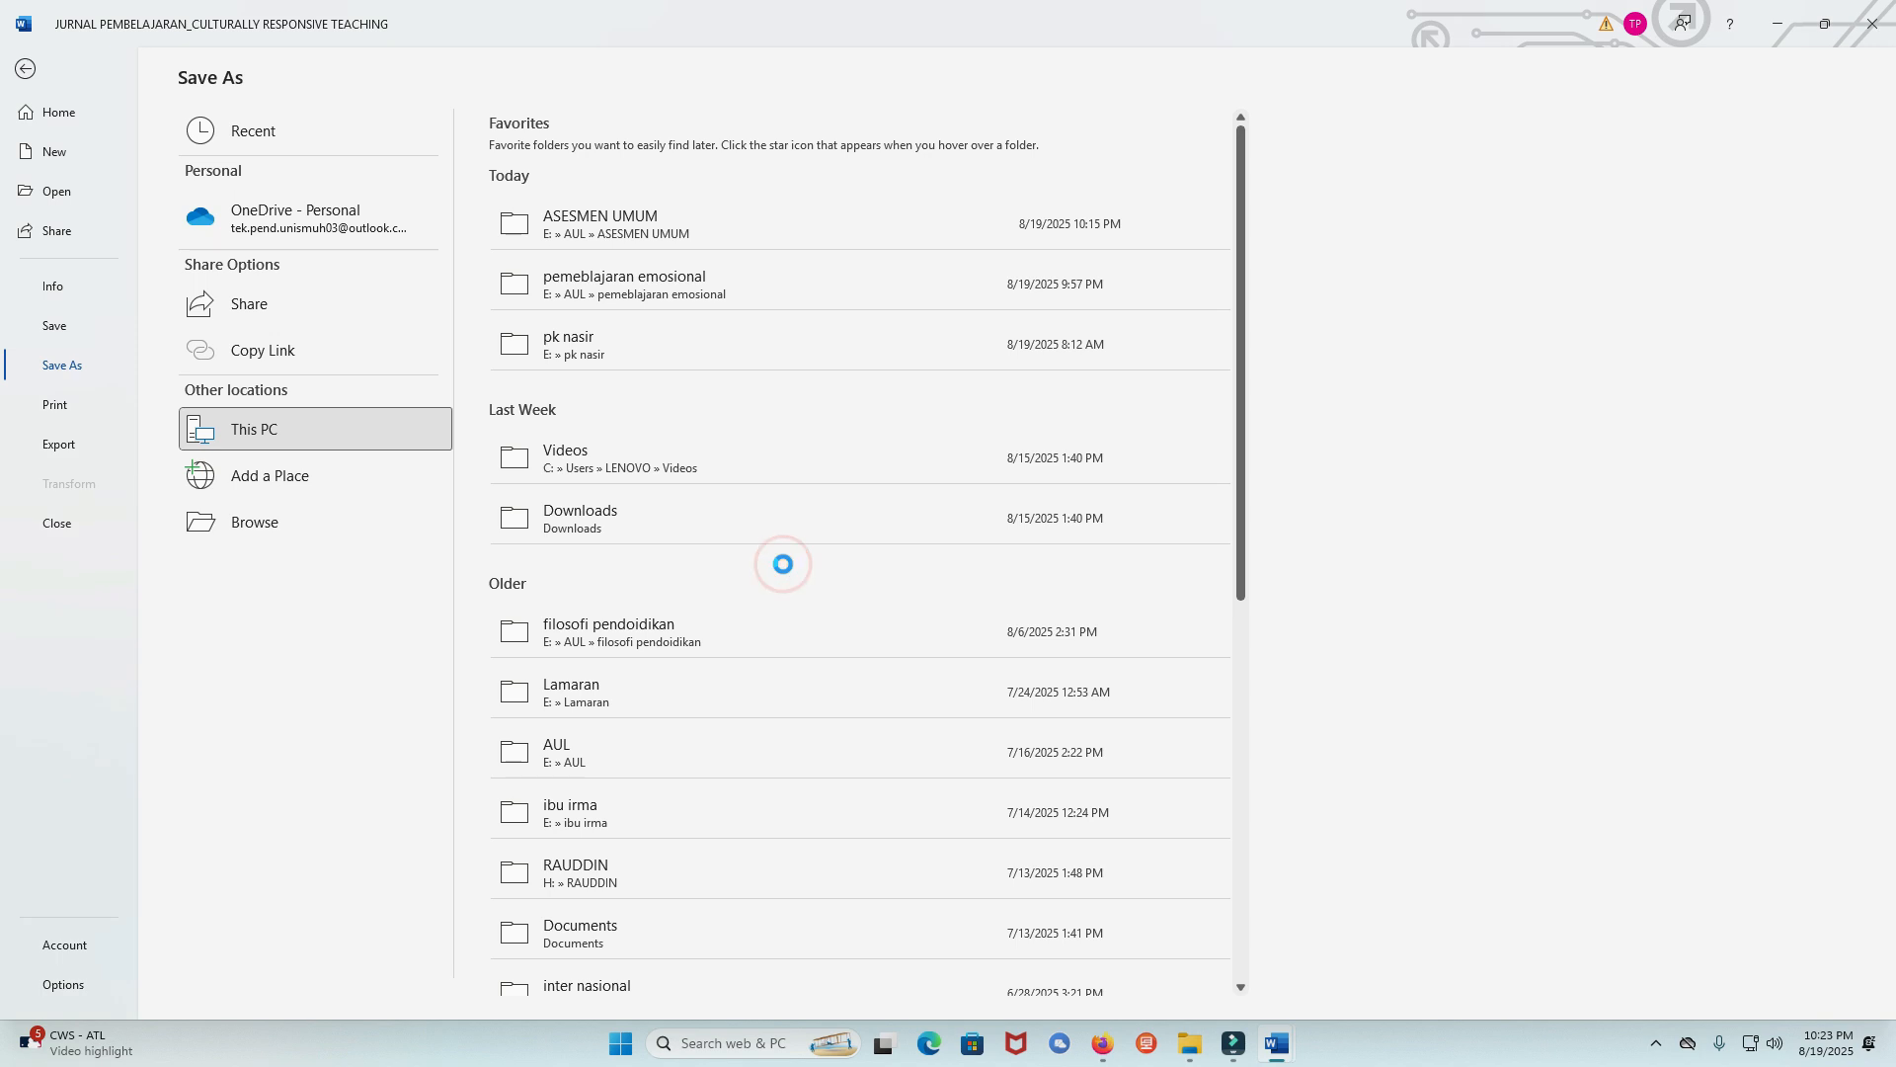